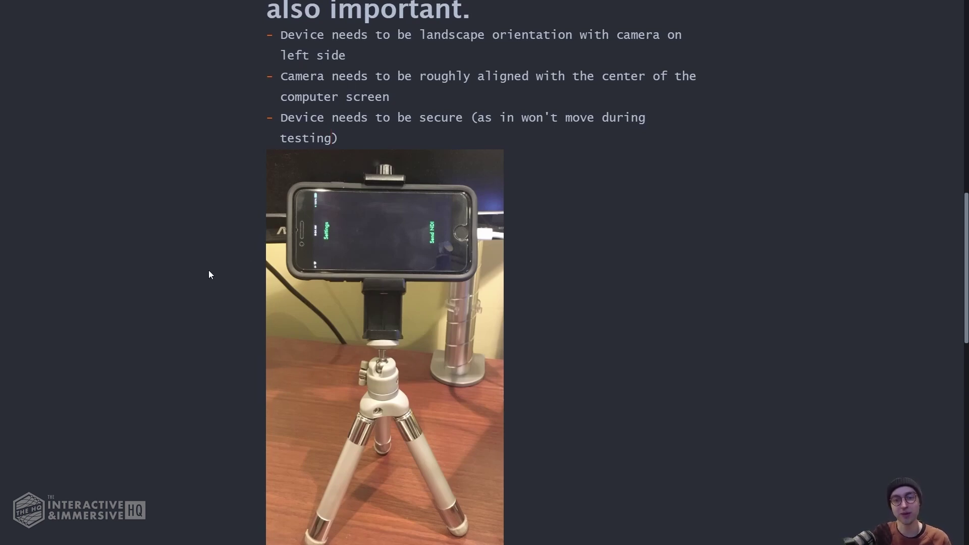
# Read through the notes on positioning the device and on Step 5, downloading ZIGCAM_Samples.
pyautogui.scroll(-1, 362, 281)
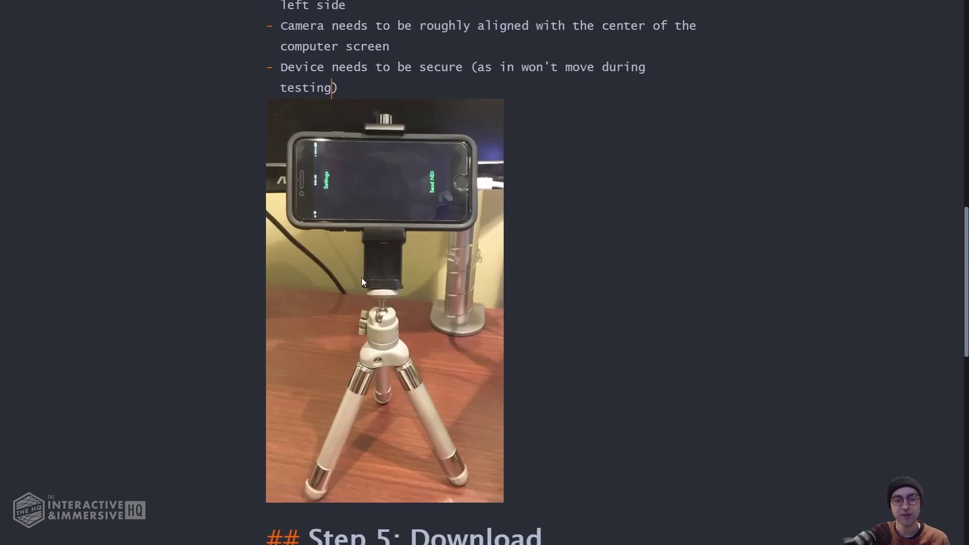
pyautogui.scroll(-5, 361, 282)
pyautogui.scroll(-2, 361, 281)
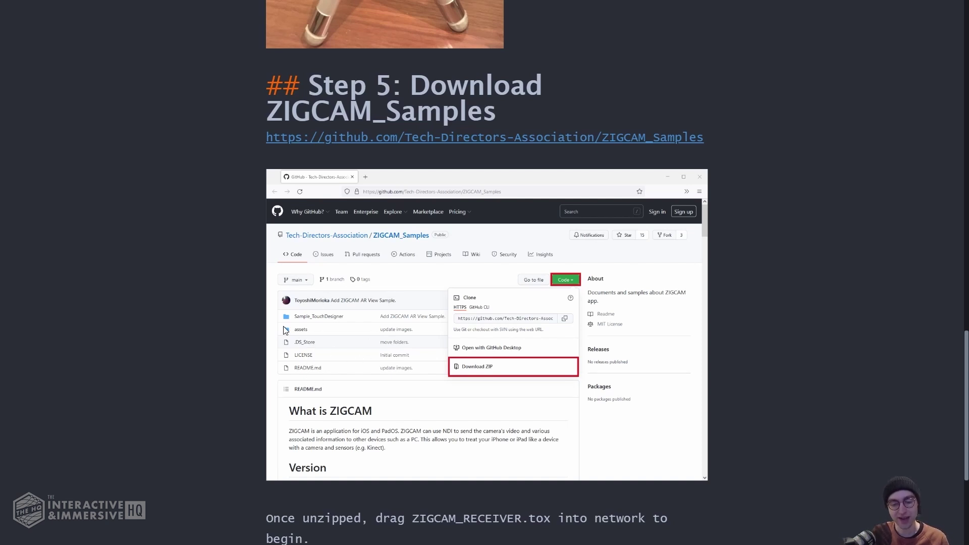
# Switch to TouchDesigner and open the Sample_TouchDesigner folder inside ZIGCAM_Samples-main in File Explorer over it.
pyautogui.press('super+Tab')
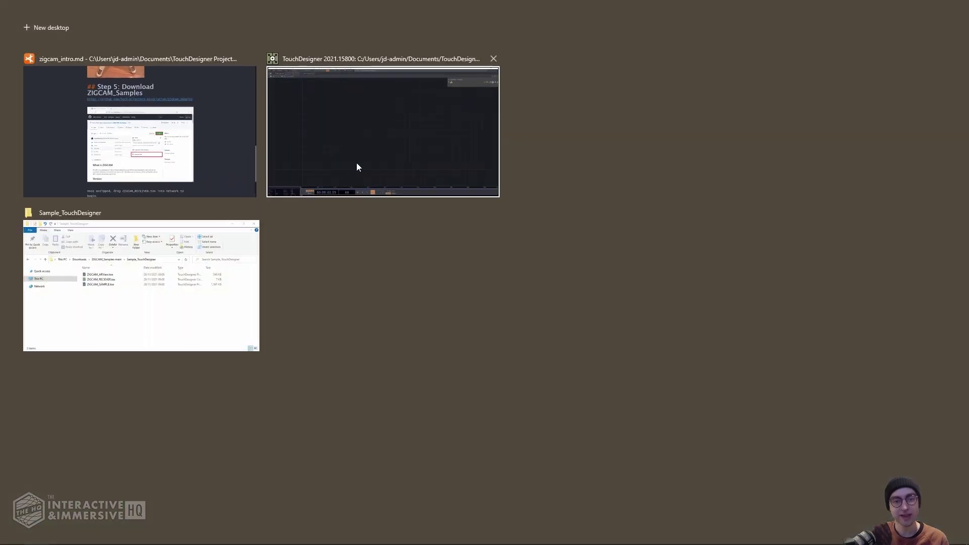
pyautogui.click(356, 162)
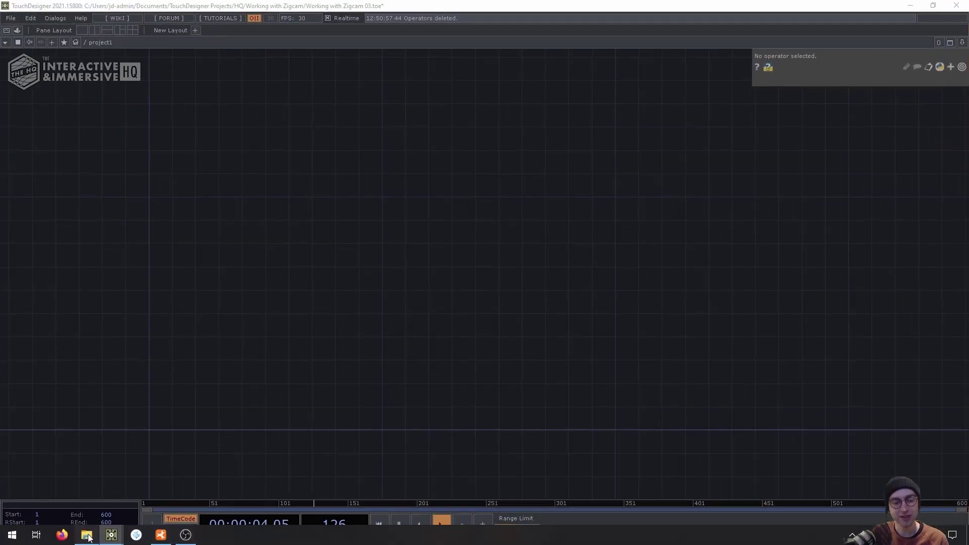
pyautogui.click(86, 536)
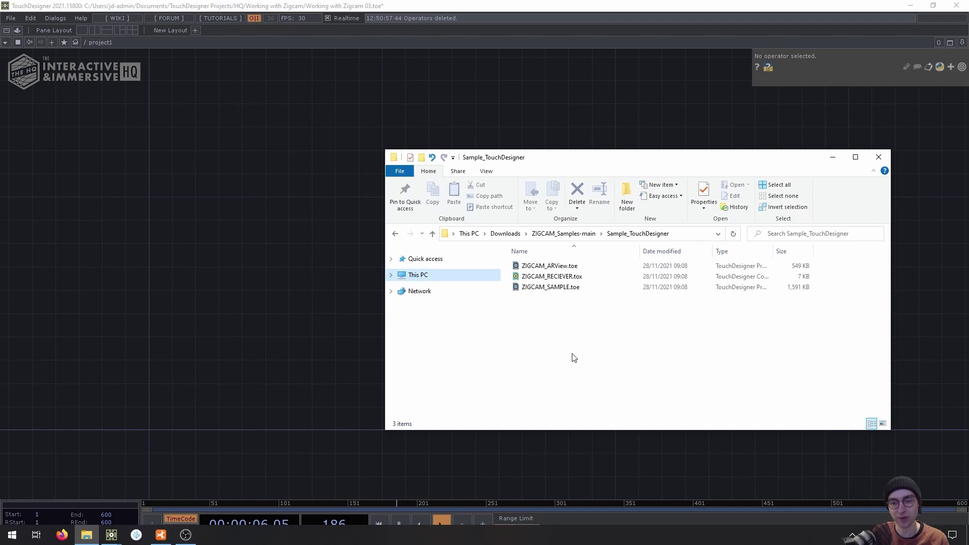
pyautogui.click(558, 234)
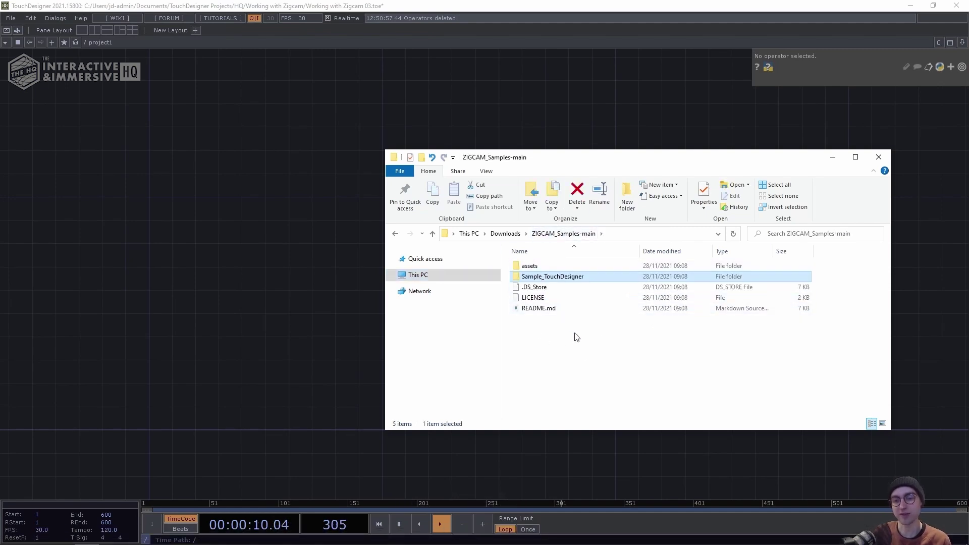
pyautogui.doubleClick(529, 277)
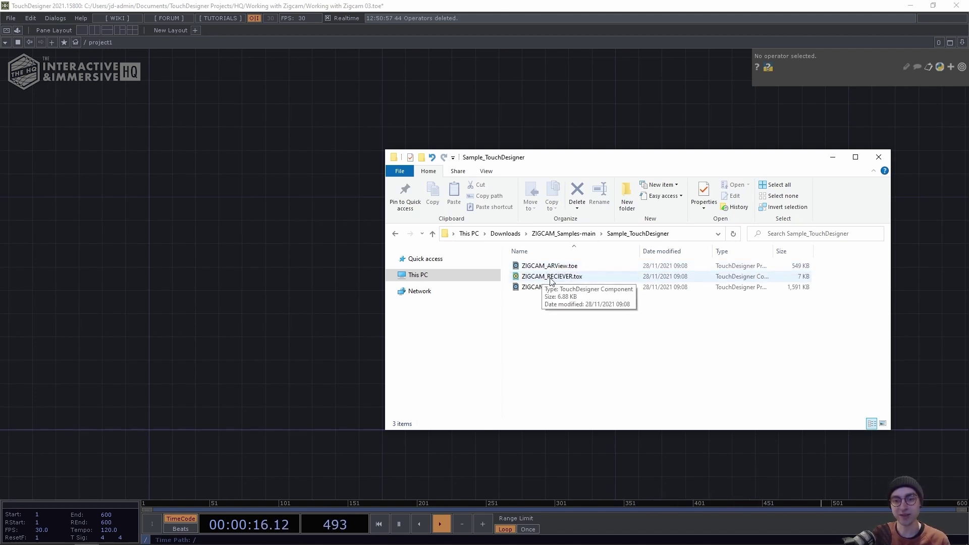
# Import ZIGCAM_RECIEVER.tox from the samples folder into the project1 network.
pyautogui.moveTo(562, 279); pyautogui.dragTo(313, 333)
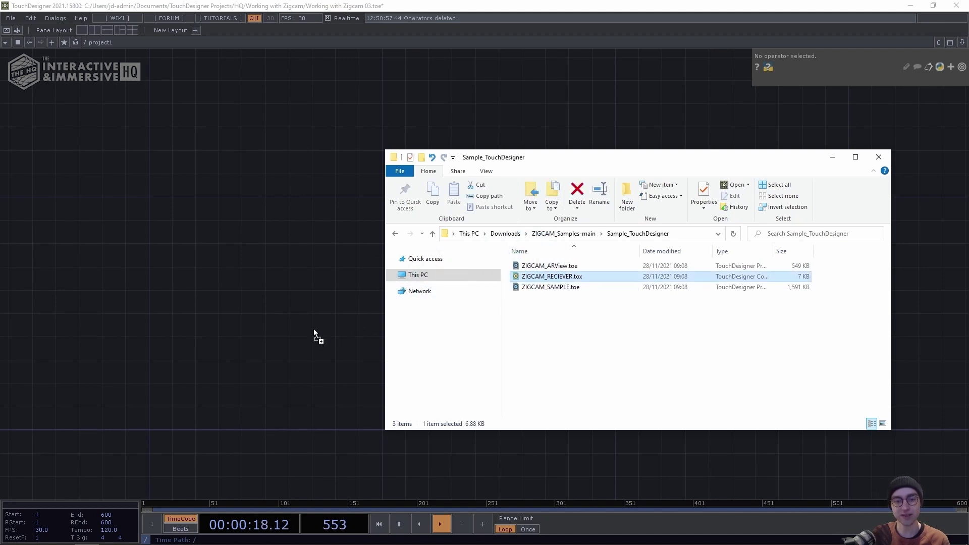
pyautogui.moveTo(195, 379); pyautogui.dragTo(195, 379)
pyautogui.moveTo(176, 430); pyautogui.dragTo(309, 387, button='middle')
pyautogui.moveTo(342, 391); pyautogui.dragTo(515, 410)
pyautogui.scroll(-2, 510, 411)
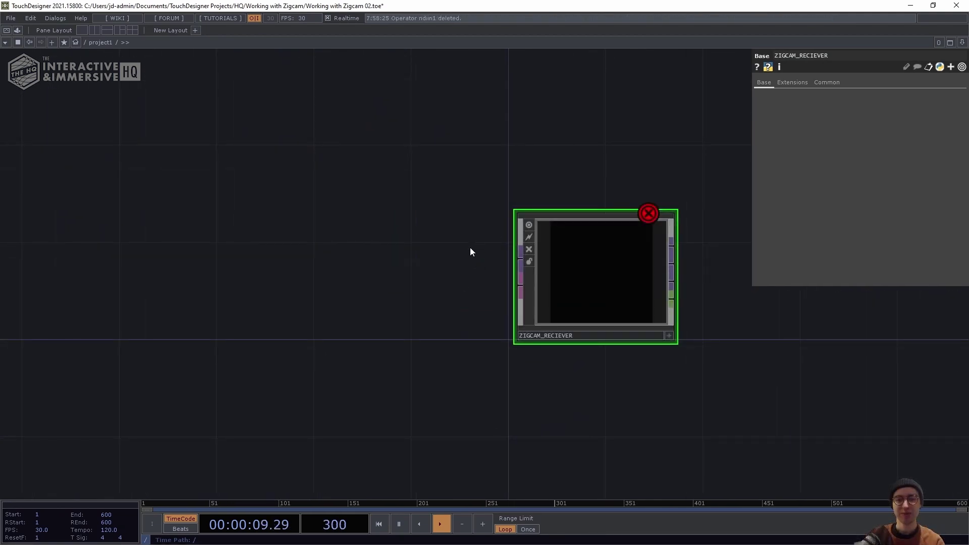
# Add an NDI In TOP beside ZIGCAM_RECIEVER and connect its output to the receiver's first TOP input.
pyautogui.press('Tab')
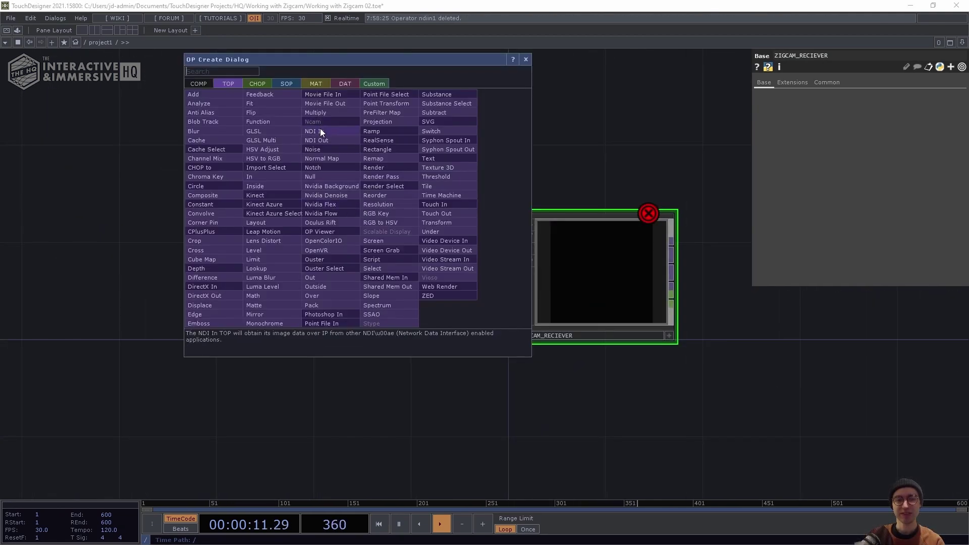
pyautogui.click(305, 130)
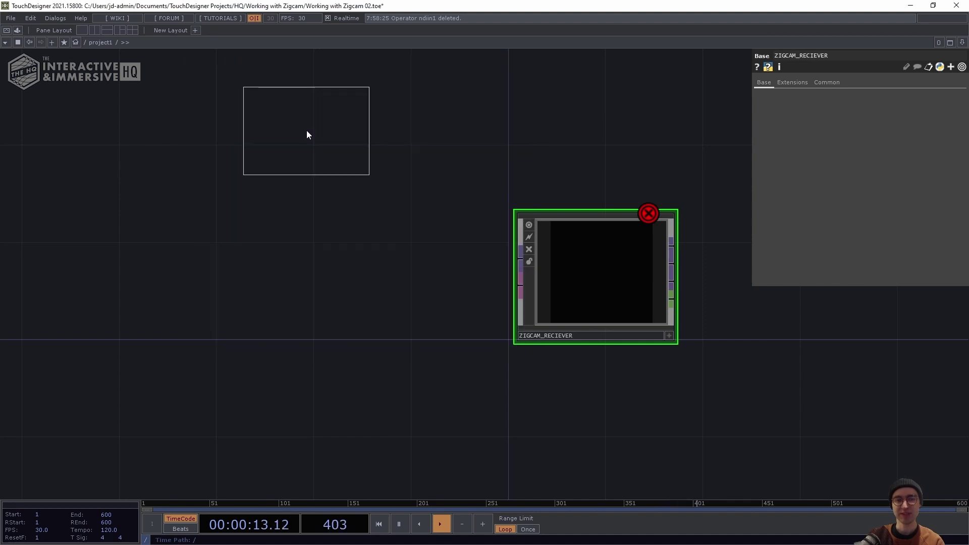
pyautogui.click(400, 222)
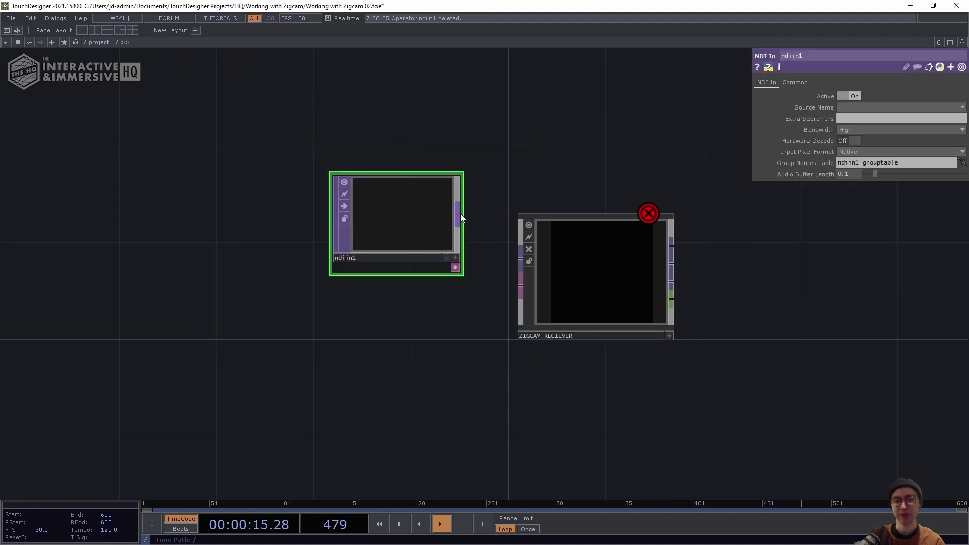
pyautogui.moveTo(461, 217); pyautogui.dragTo(515, 261)
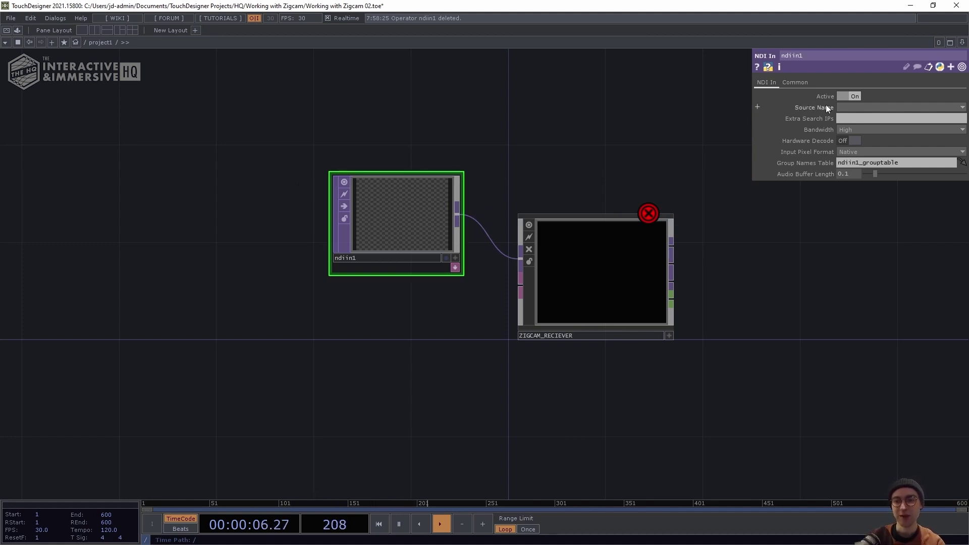
# Set the NDI In source to the phone's stream, with Low bandwidth and hardware decode on.
pyautogui.click(851, 107)
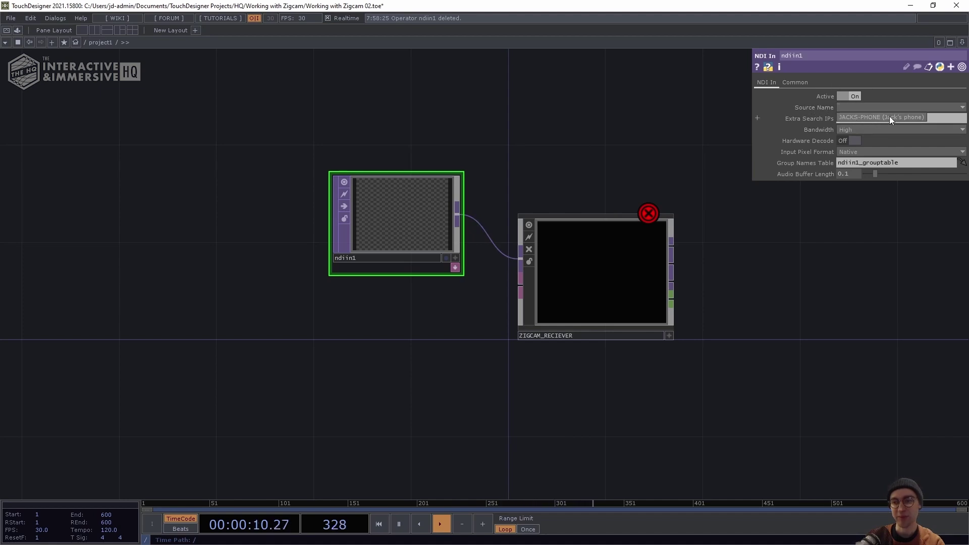
pyautogui.click(858, 116)
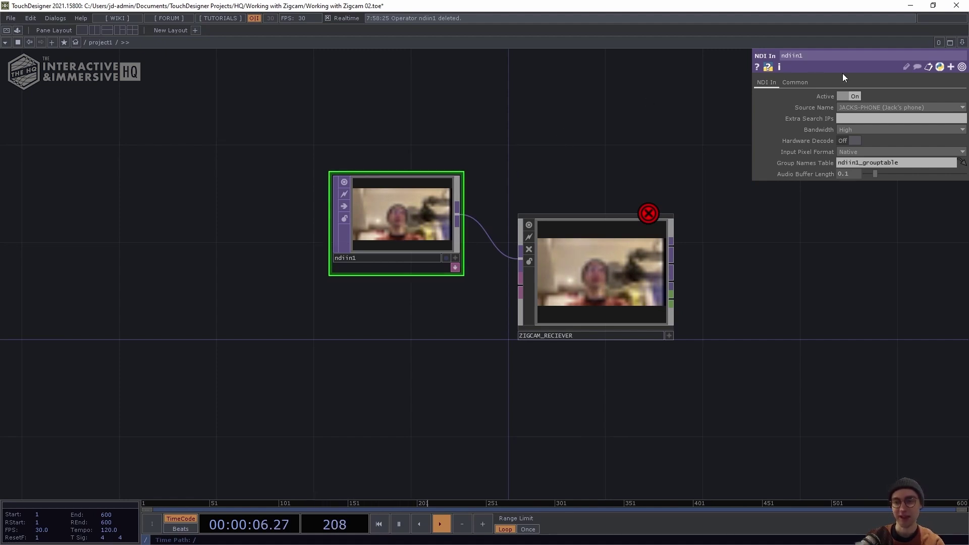
pyautogui.click(869, 131)
pyautogui.click(842, 148)
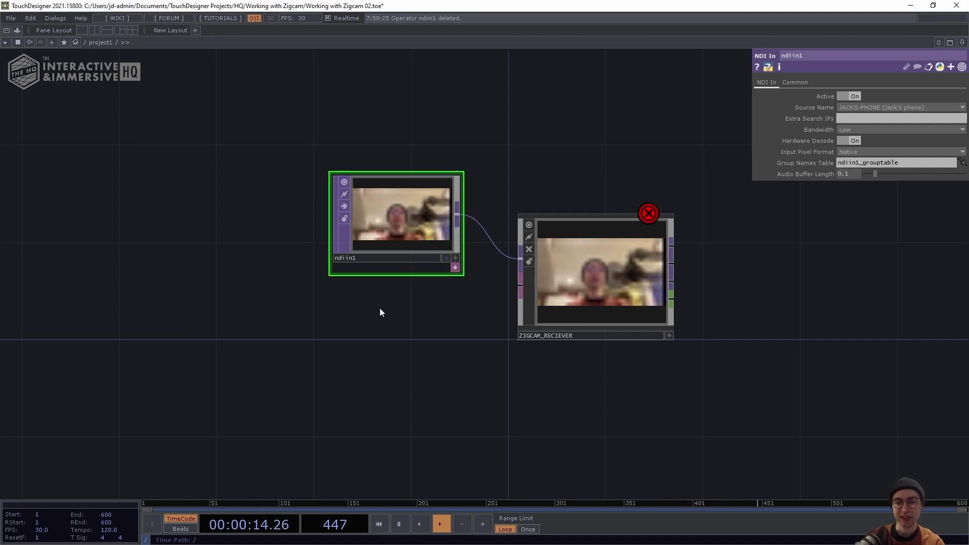
# Add an Info DAT directly below the NDI In operator.
pyautogui.press('Tab')
pyautogui.click(368, 186)
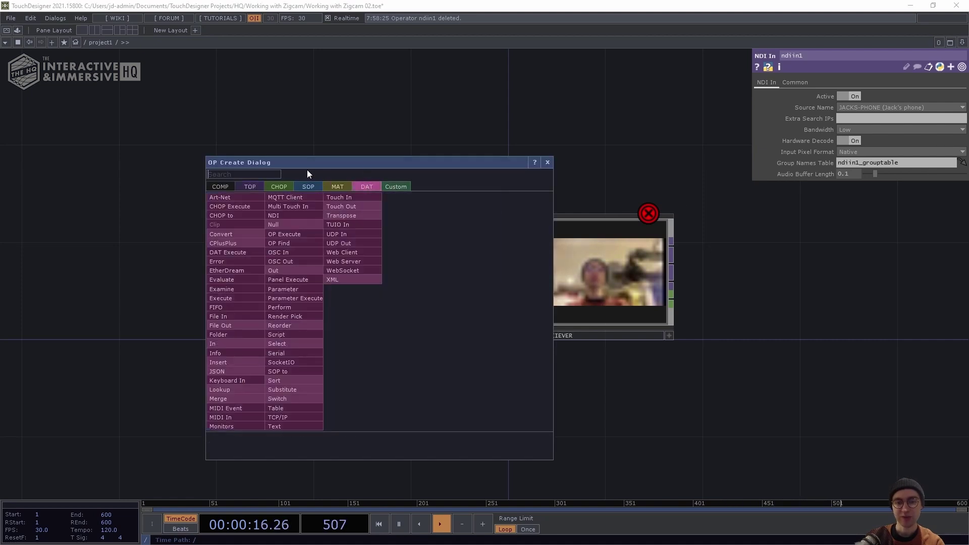
pyautogui.click(212, 353)
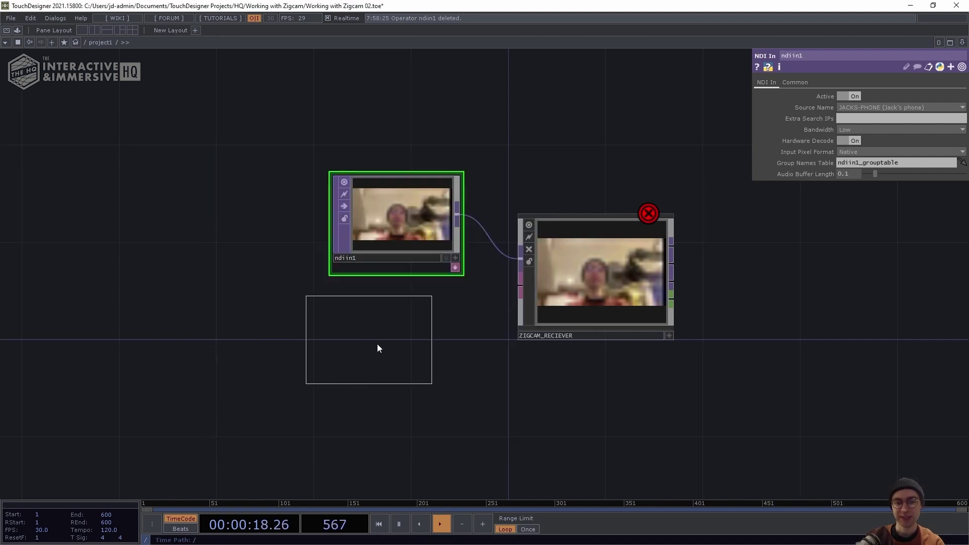
pyautogui.click(402, 335)
pyautogui.moveTo(403, 335); pyautogui.dragTo(393, 335)
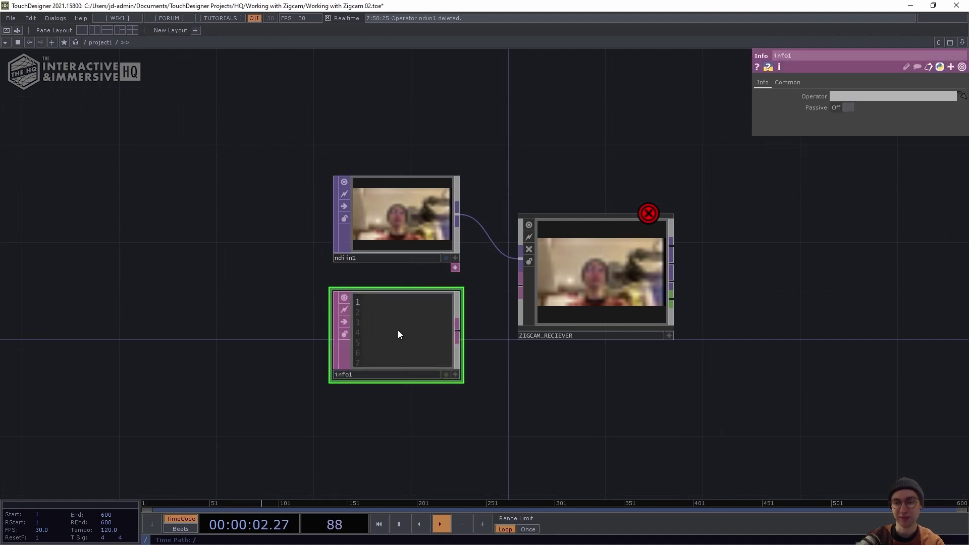
# Set the Info DAT's operator to ndiin1 and connect its output to ZIGCAM_RECIEVER's DAT input.
pyautogui.moveTo(387, 232); pyautogui.dragTo(376, 338)
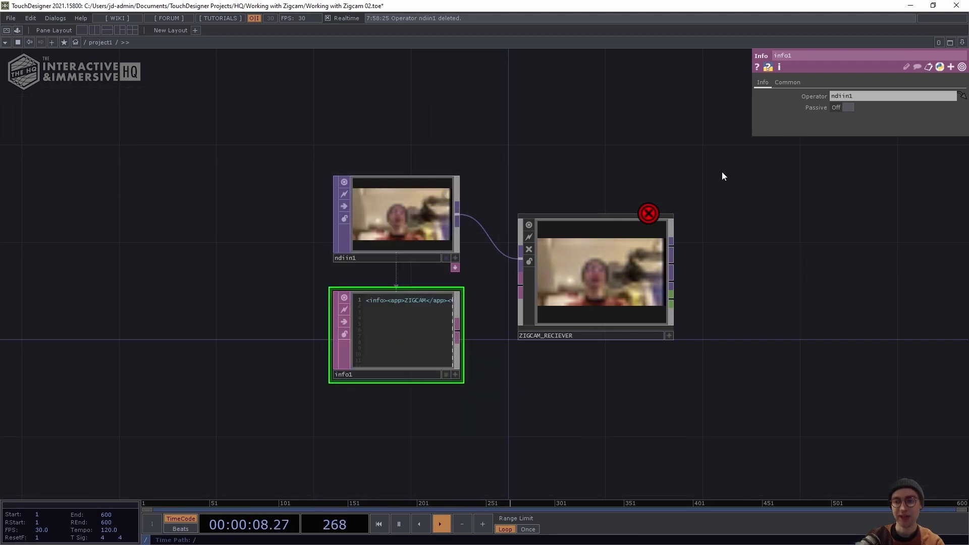
pyautogui.moveTo(456, 330); pyautogui.dragTo(511, 287)
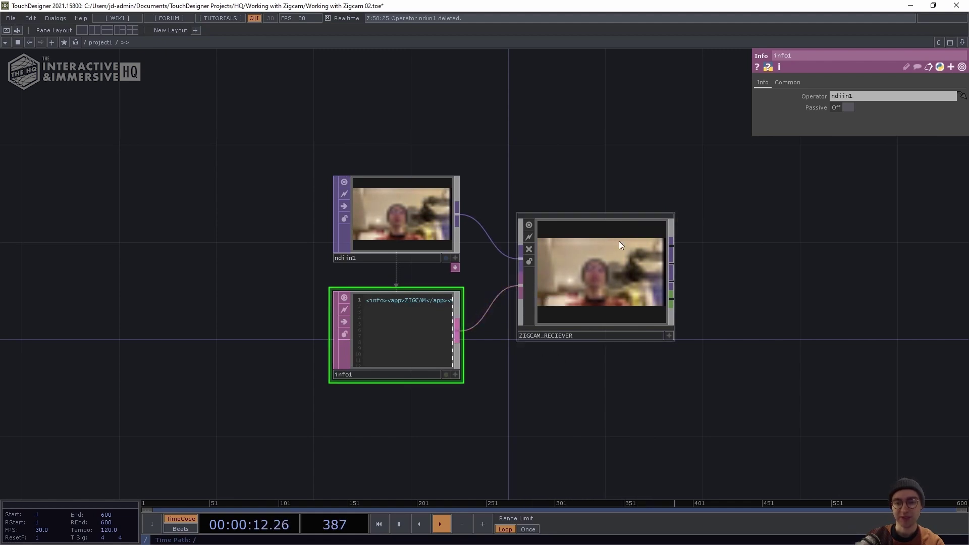
# Attach a Select CHOP to the out4 CHOP output of ZIGCAM_RECIEVER, placed beside the receiver.
pyautogui.moveTo(655, 362); pyautogui.dragTo(523, 359)
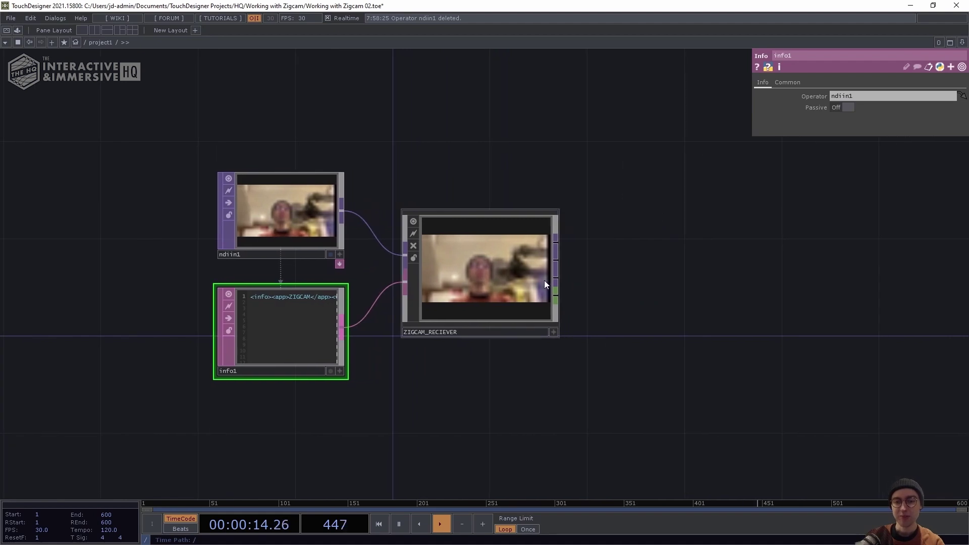
pyautogui.moveTo(580, 285); pyautogui.dragTo(476, 290)
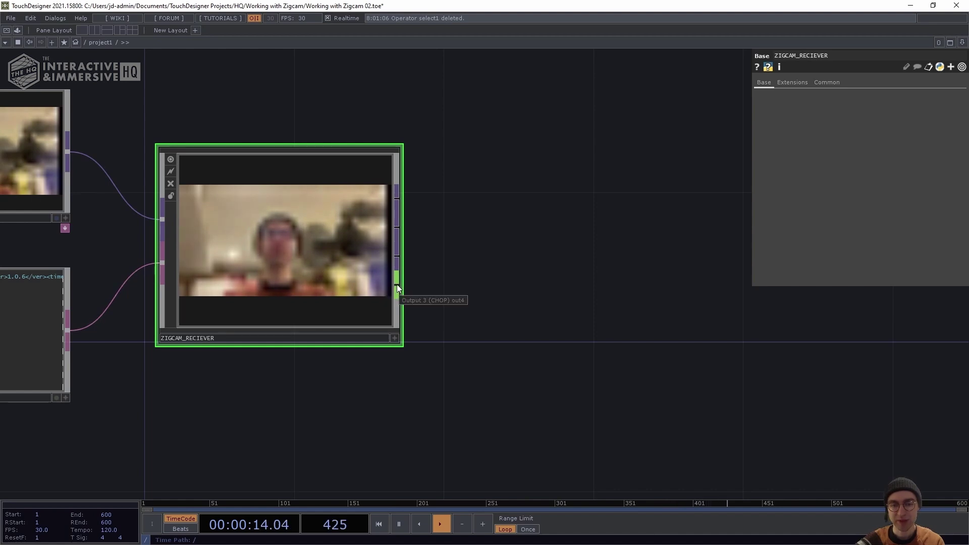
pyautogui.rightClick(396, 285)
pyautogui.write('select')
pyautogui.press('Return')
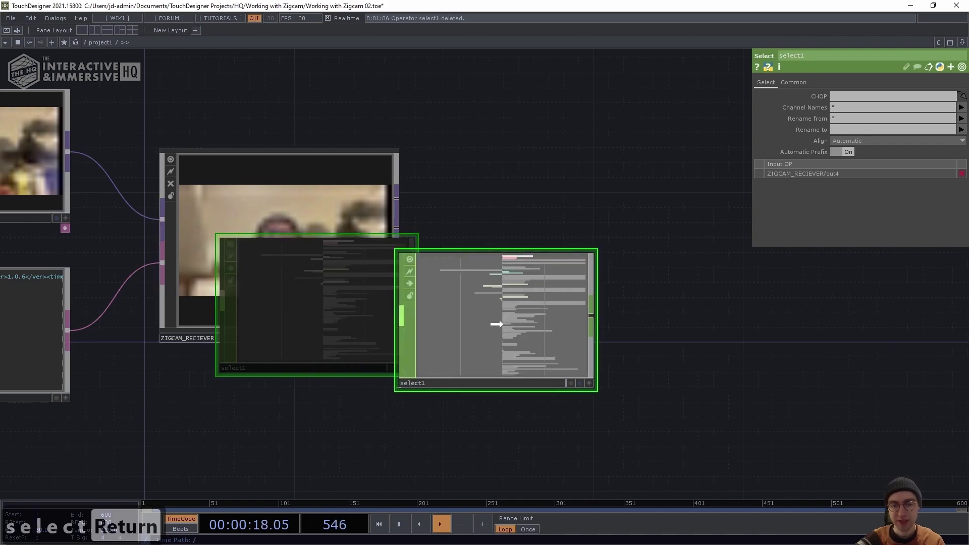
pyautogui.click(536, 348)
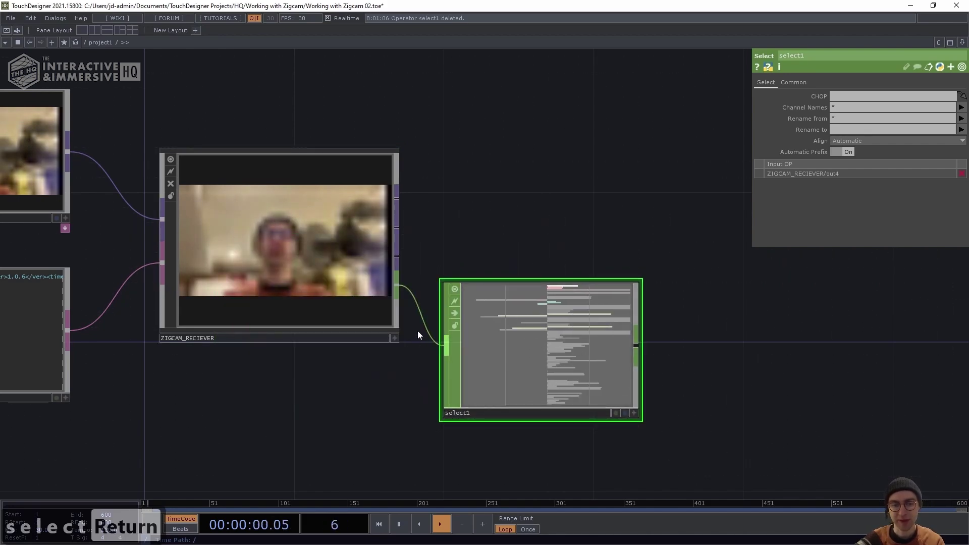
# Examine the list of face, eye, mouth, brow and jaw tracking channels in the Select CHOP.
pyautogui.scroll(5, 606, 444)
pyautogui.scroll(5, 689, 404)
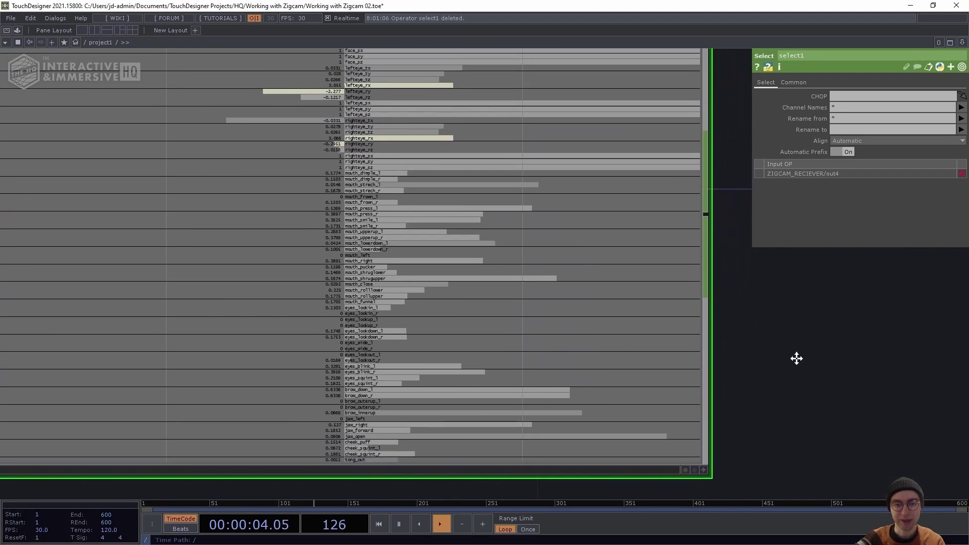
pyautogui.scroll(2, 796, 353)
pyautogui.moveTo(773, 364); pyautogui.dragTo(754, 374, button='middle')
pyautogui.moveTo(835, 352); pyautogui.dragTo(780, 362)
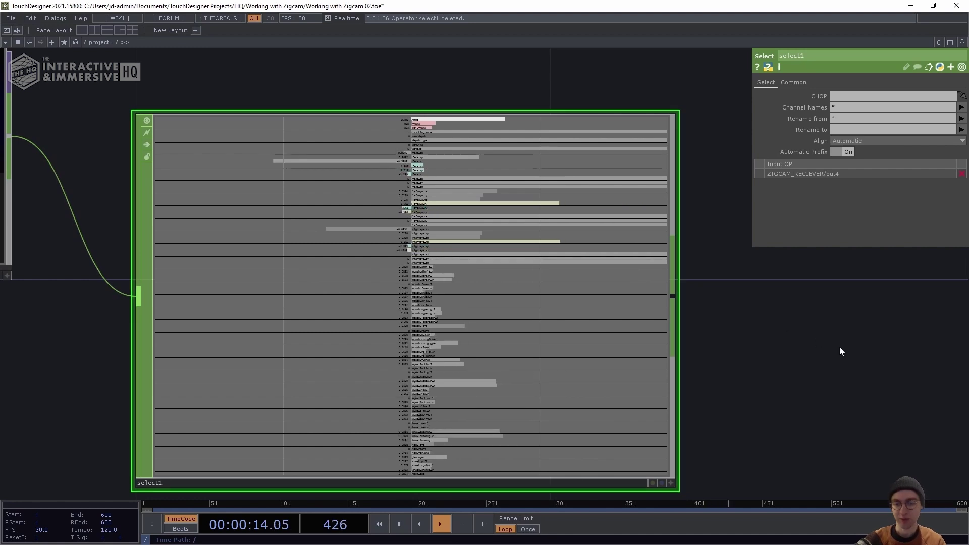
pyautogui.scroll(-1, 794, 349)
pyautogui.moveTo(793, 350); pyautogui.dragTo(741, 351, button='middle')
pyautogui.moveTo(809, 314); pyautogui.dragTo(679, 236)
pyautogui.moveTo(714, 279); pyautogui.dragTo(663, 273, button='middle')
pyautogui.moveTo(718, 283); pyautogui.dragTo(766, 367)
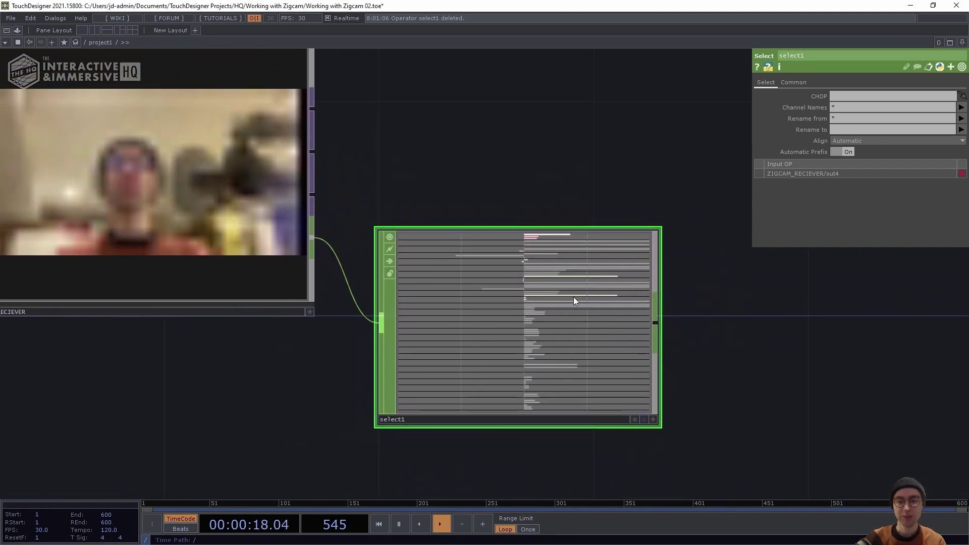
pyautogui.scroll(1, 565, 178)
pyautogui.scroll(5, 565, 178)
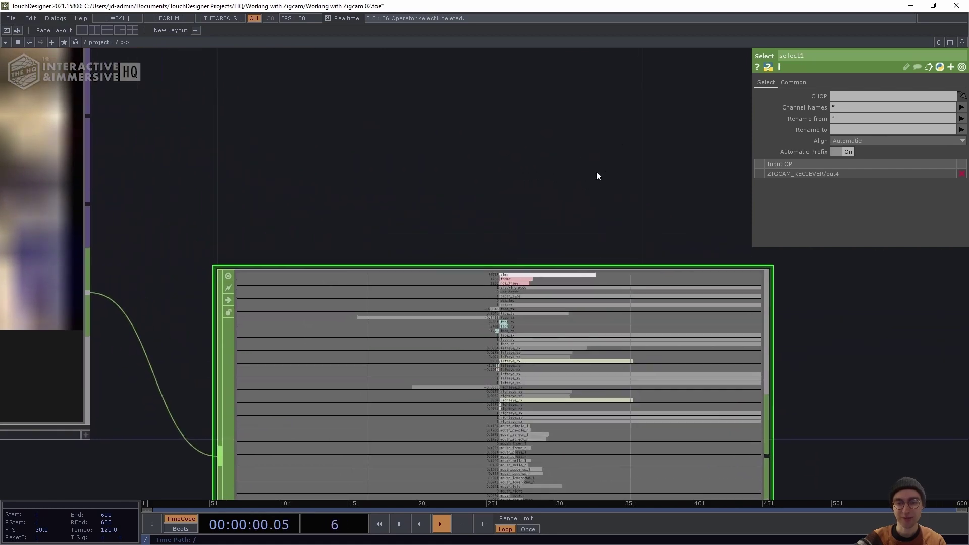
pyautogui.moveTo(947, 409); pyautogui.dragTo(887, 300)
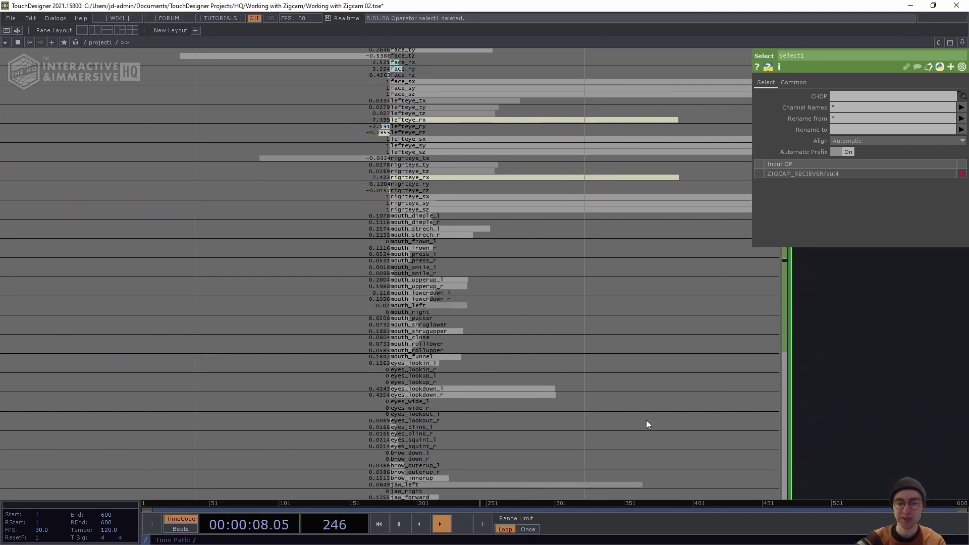
pyautogui.scroll(-2, 519, 284)
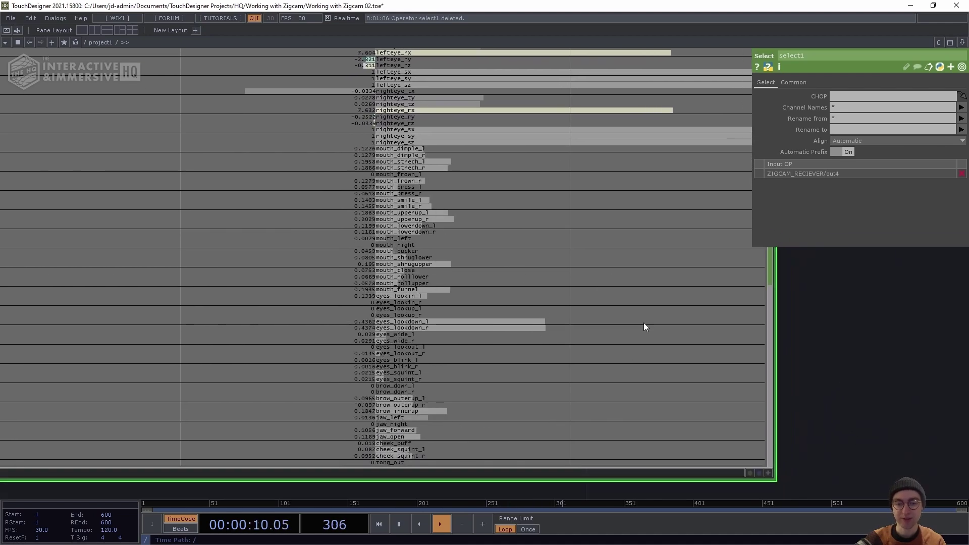
pyautogui.scroll(-3, 855, 329)
pyautogui.scroll(-3, 807, 344)
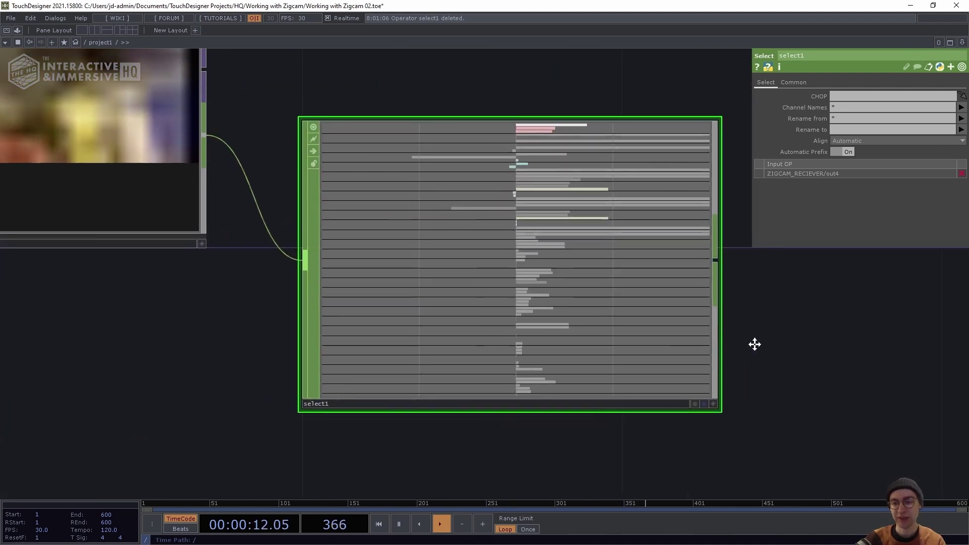
pyautogui.scroll(-2, 720, 307)
pyautogui.moveTo(752, 290); pyautogui.dragTo(694, 309)
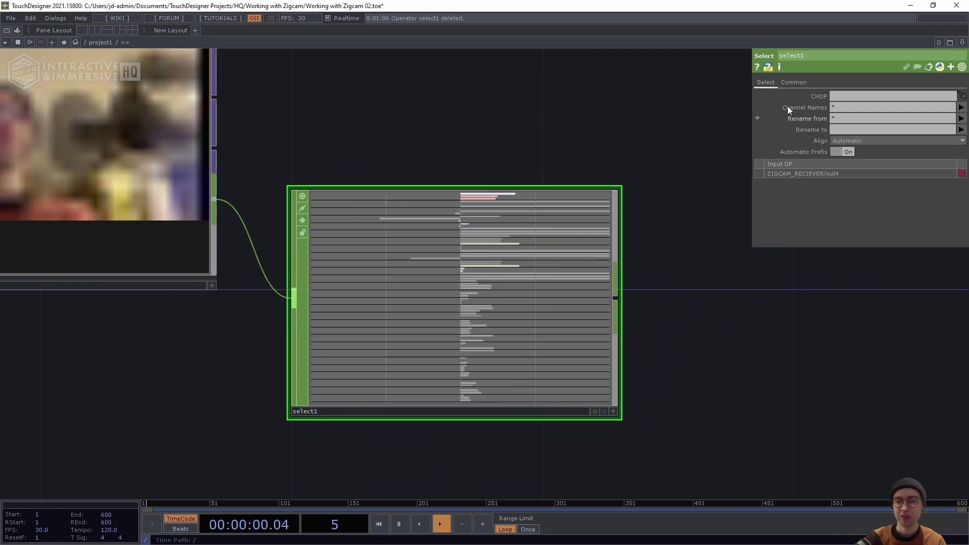
# Set the Select CHOP's channel names to face_ry.
pyautogui.click(961, 107)
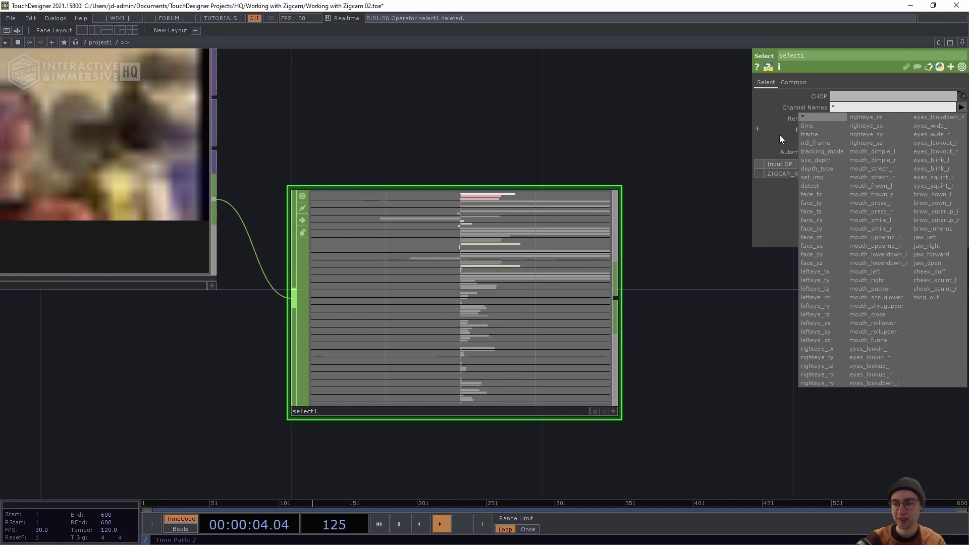
pyautogui.click(821, 229)
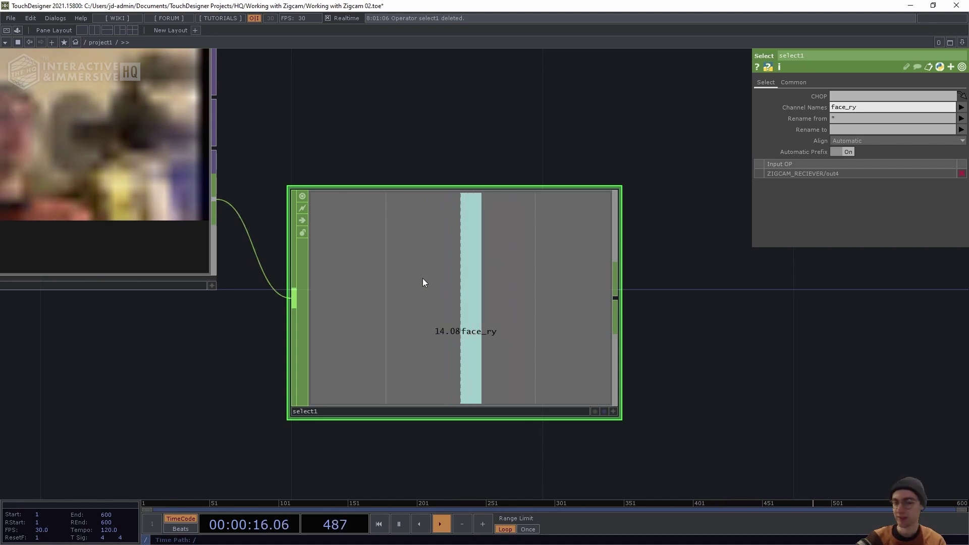
# Attach a Filter CHOP to the output of select1, placed beside it.
pyautogui.scroll(-3, 610, 318)
pyautogui.moveTo(542, 269); pyautogui.dragTo(510, 270)
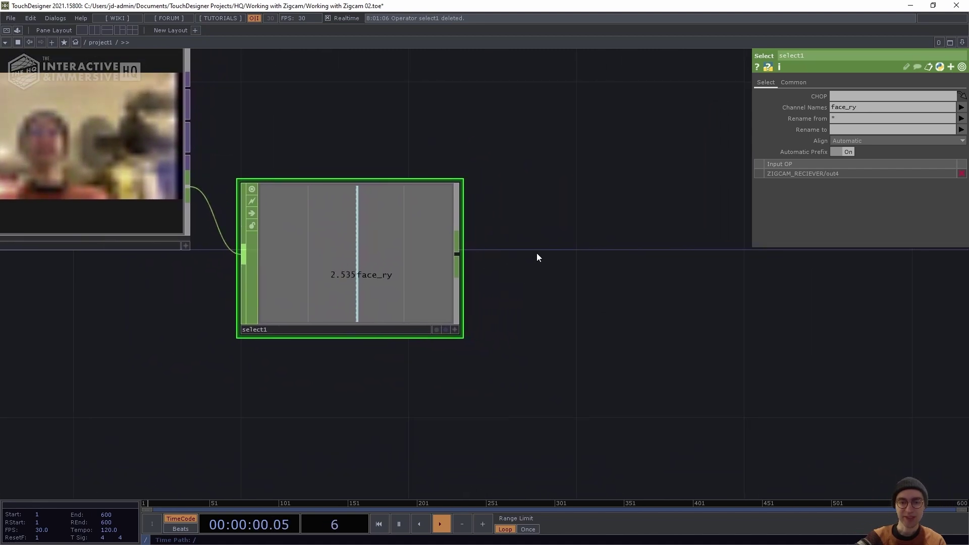
pyautogui.rightClick(462, 254)
pyautogui.write('fi')
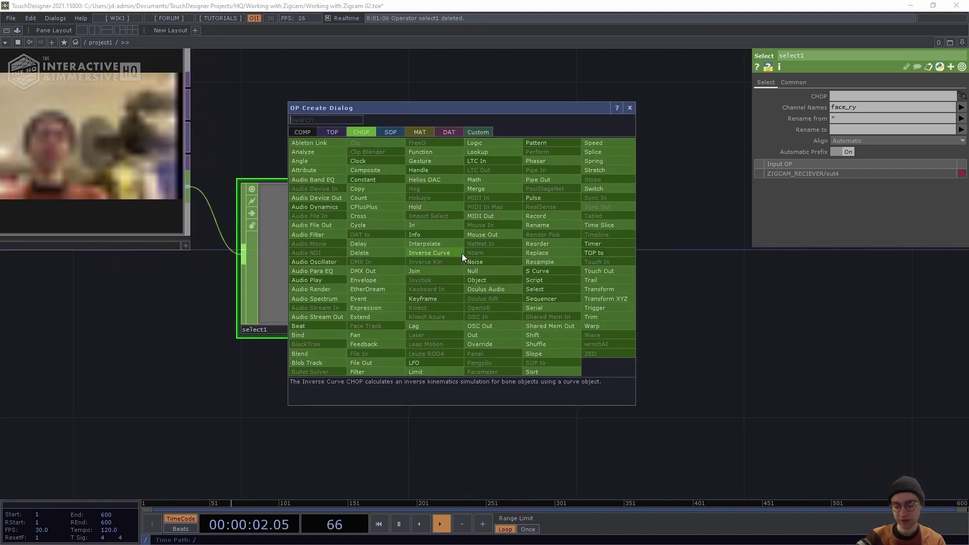
pyautogui.write('lter')
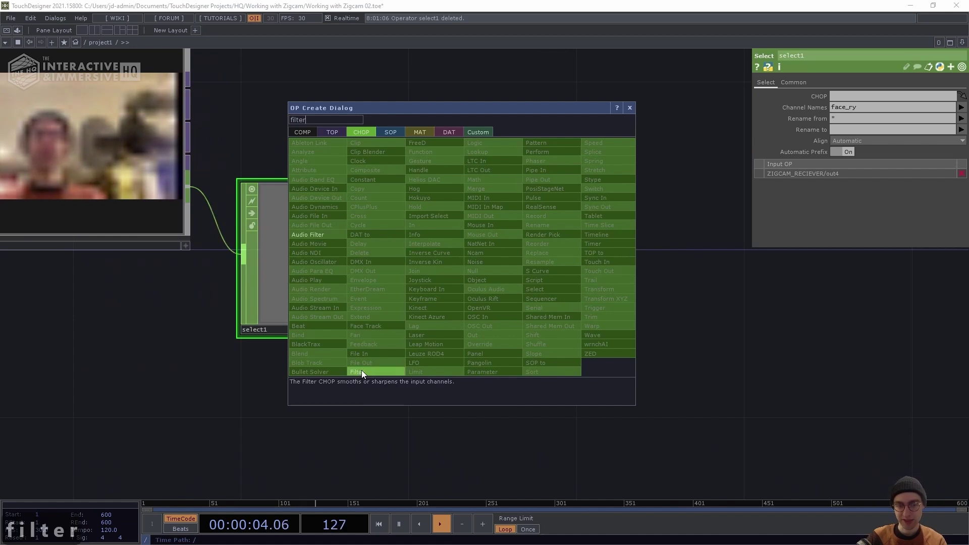
pyautogui.click(359, 371)
pyautogui.click(591, 255)
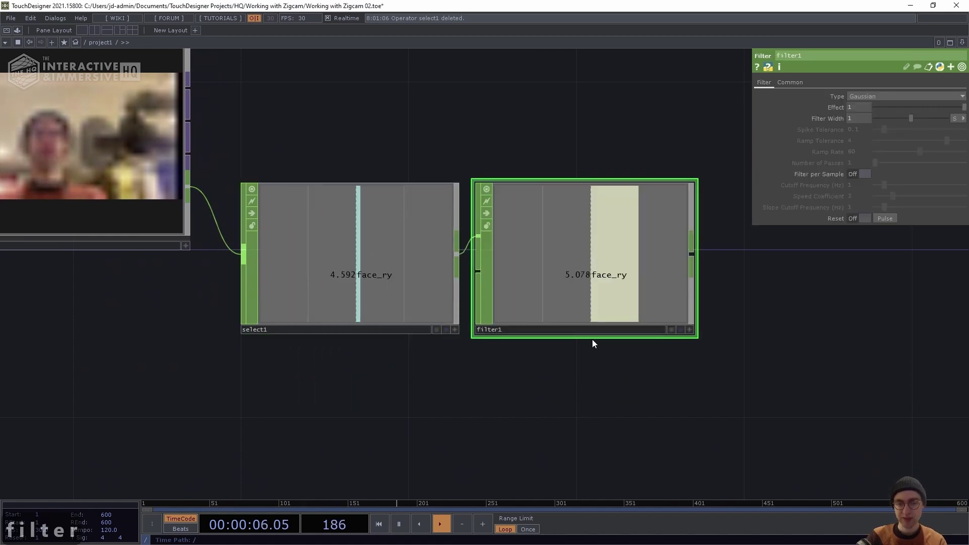
# Append a Null CHOP after filter1, lined up in the same row.
pyautogui.moveTo(572, 360); pyautogui.dragTo(507, 361)
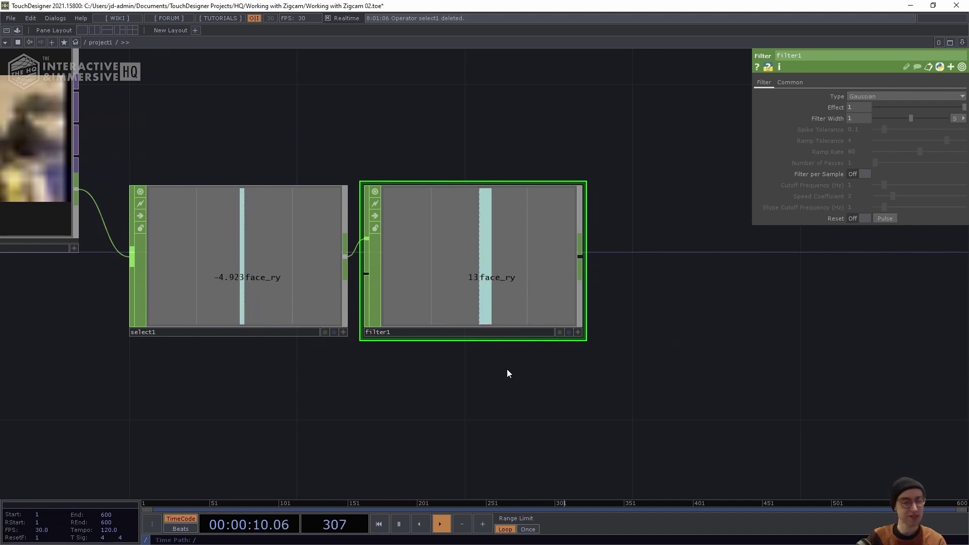
pyautogui.scroll(-1, 543, 390)
pyautogui.scroll(-2, 543, 390)
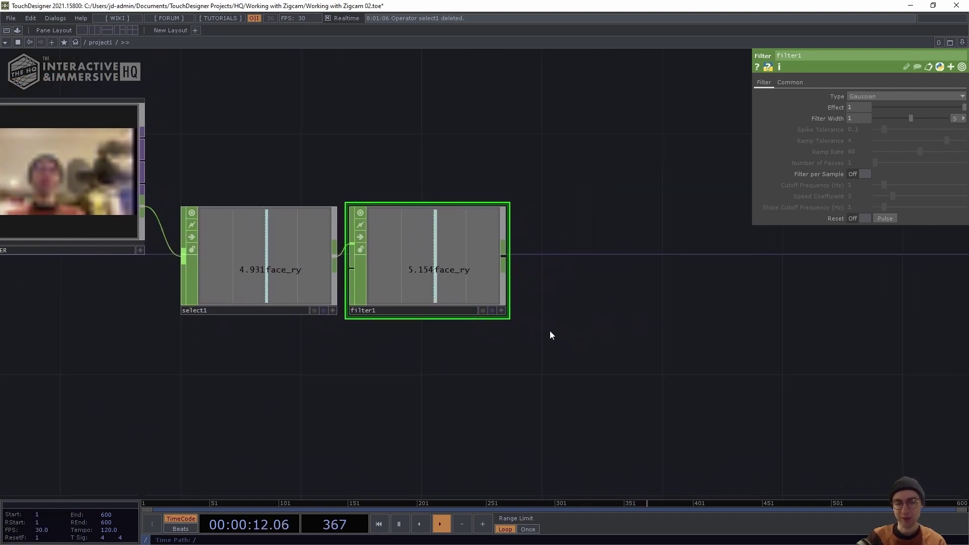
pyautogui.hotkey('alt', 'n')
pyautogui.click(608, 263)
pyautogui.moveTo(610, 265); pyautogui.dragTo(598, 265)
pyautogui.moveTo(497, 351); pyautogui.dragTo(370, 349)
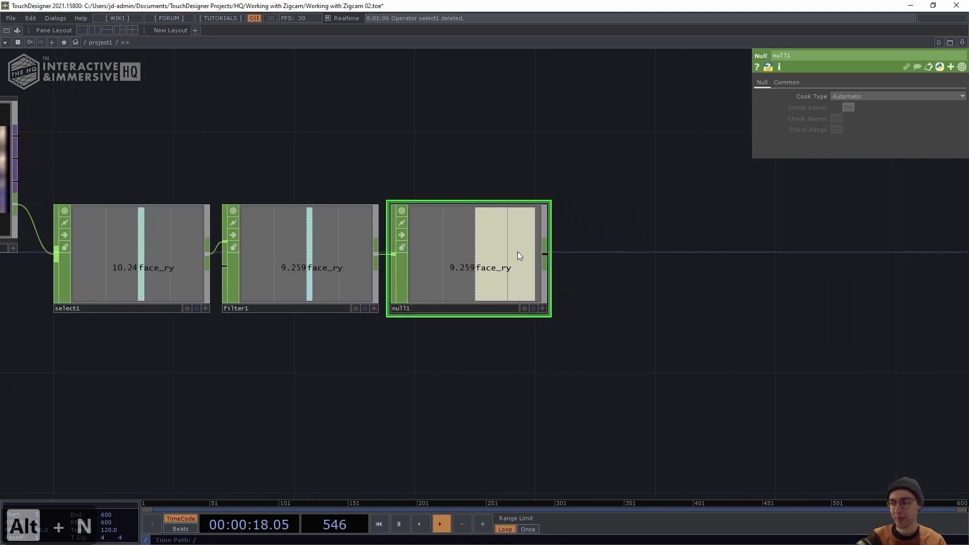
# Add an unconnected Constant CHOP in line with null1, leaving a gap between them, and name its channel xPos.
pyautogui.moveTo(658, 266); pyautogui.dragTo(550, 255)
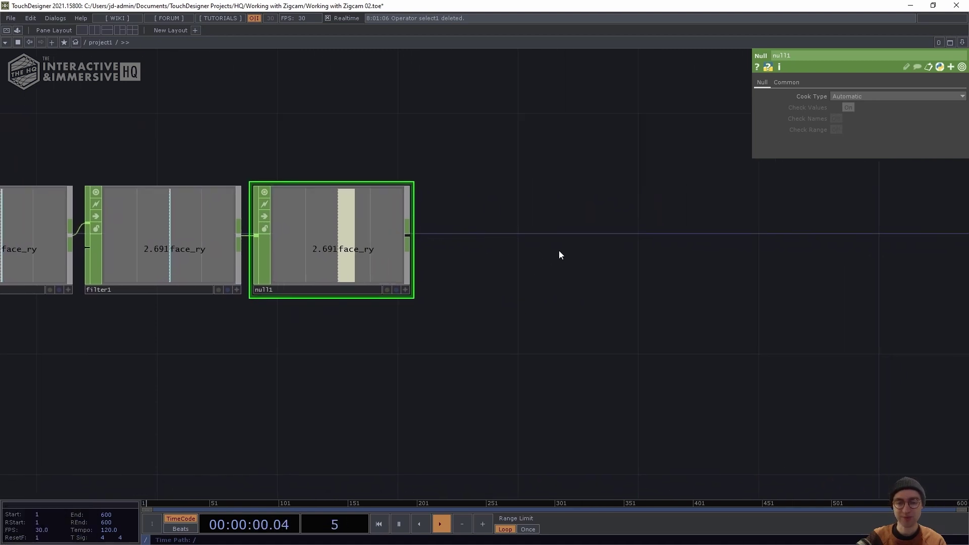
pyautogui.scroll(-3, 519, 274)
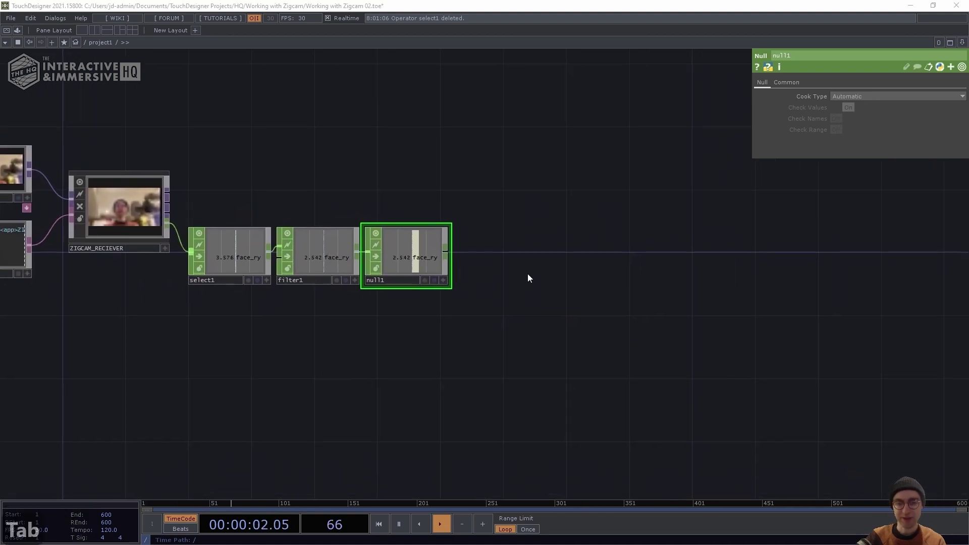
pyautogui.press('Tab')
pyautogui.write('constant')
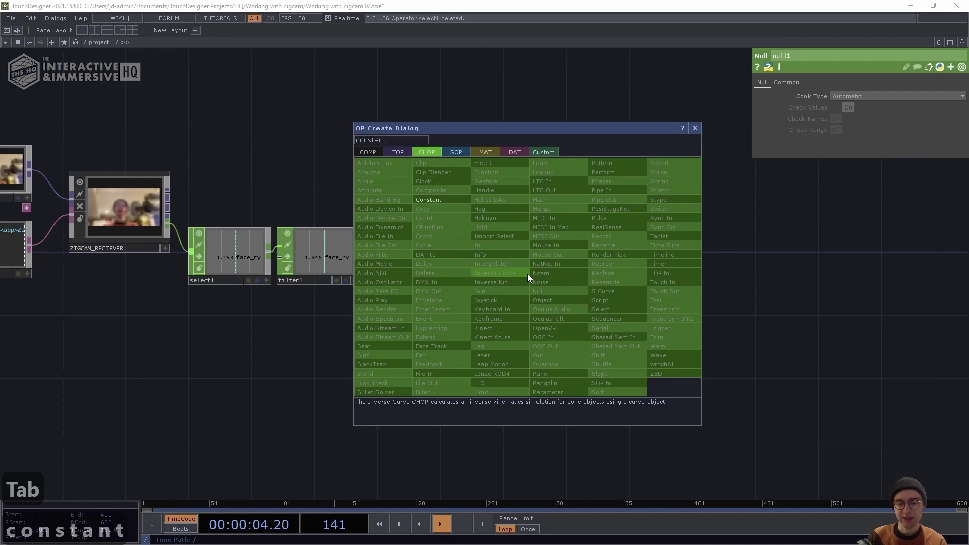
pyautogui.press('Return')
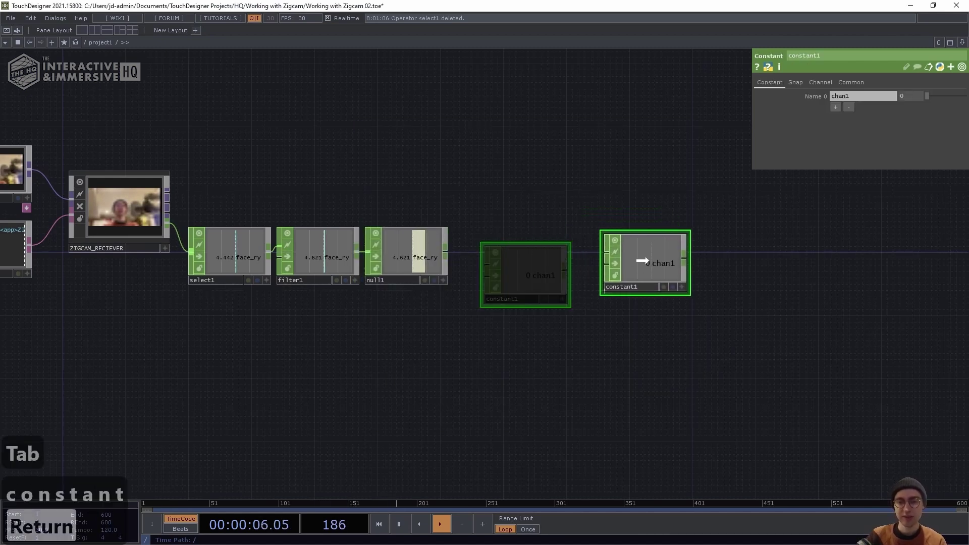
pyautogui.click(654, 257)
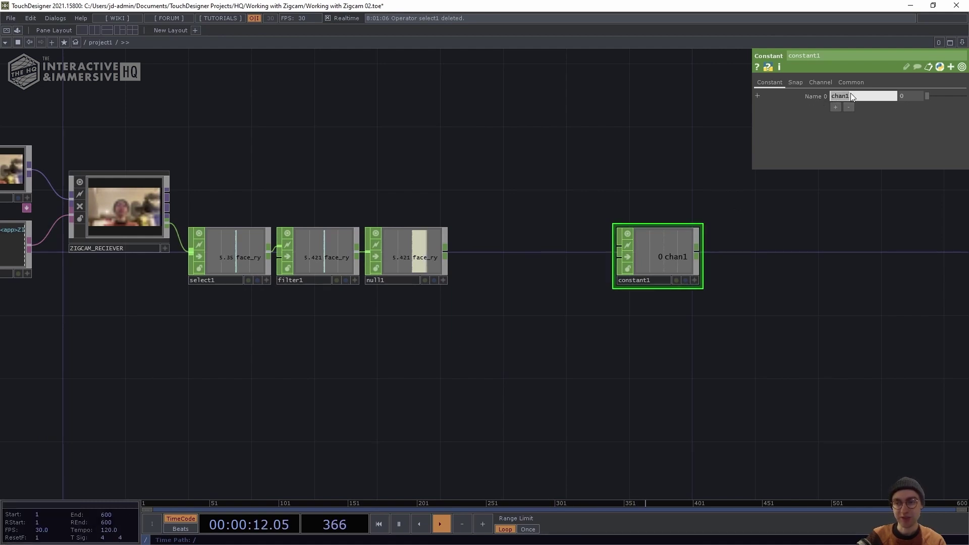
pyautogui.write('xPos')
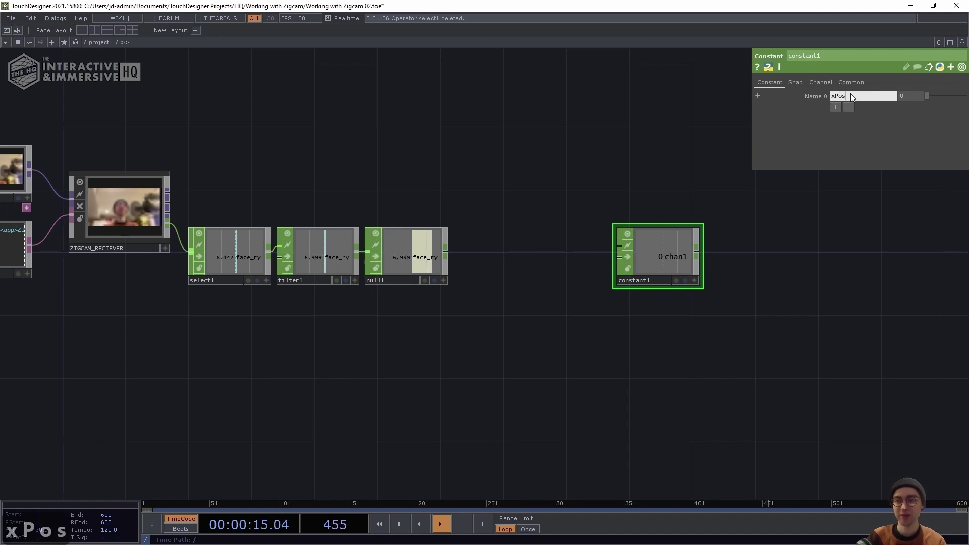
pyautogui.press('Return')
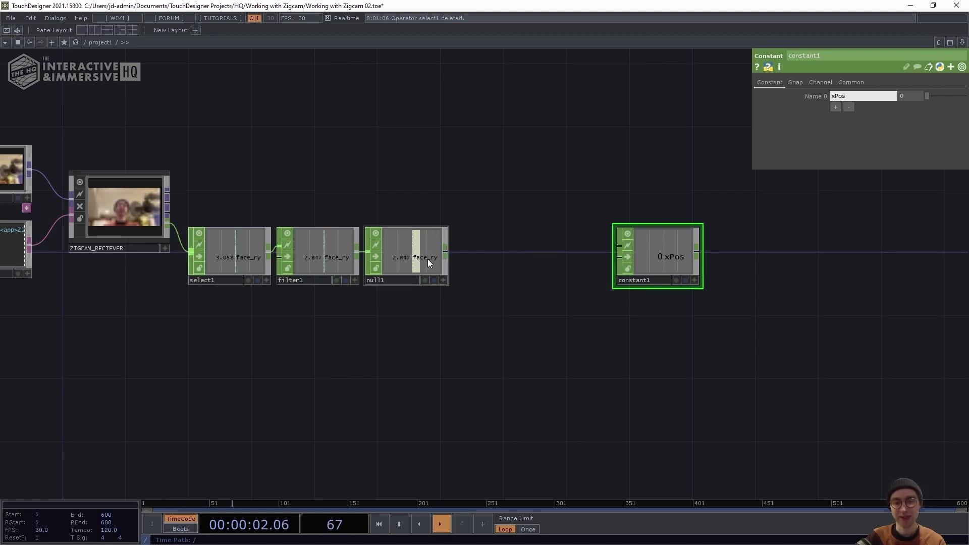
# Attach a CHOP Execute DAT to null1, placed between it and constant1, and open its script for editing.
pyautogui.rightClick(445, 250)
pyautogui.click(432, 130)
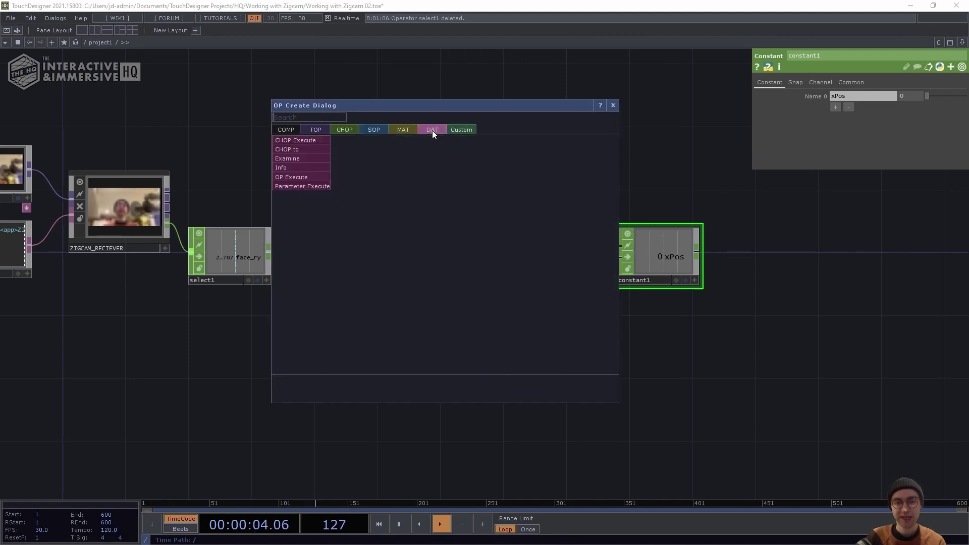
pyautogui.click(303, 141)
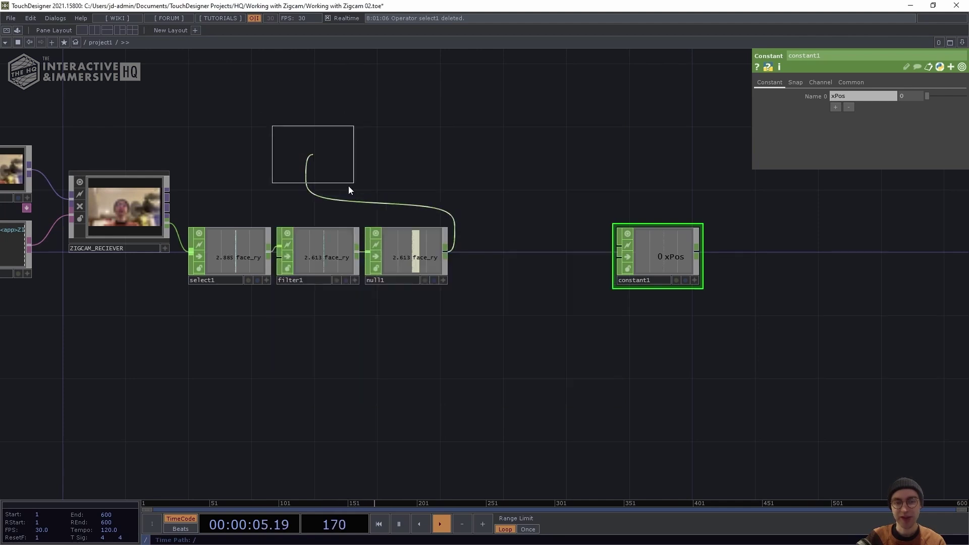
pyautogui.click(502, 255)
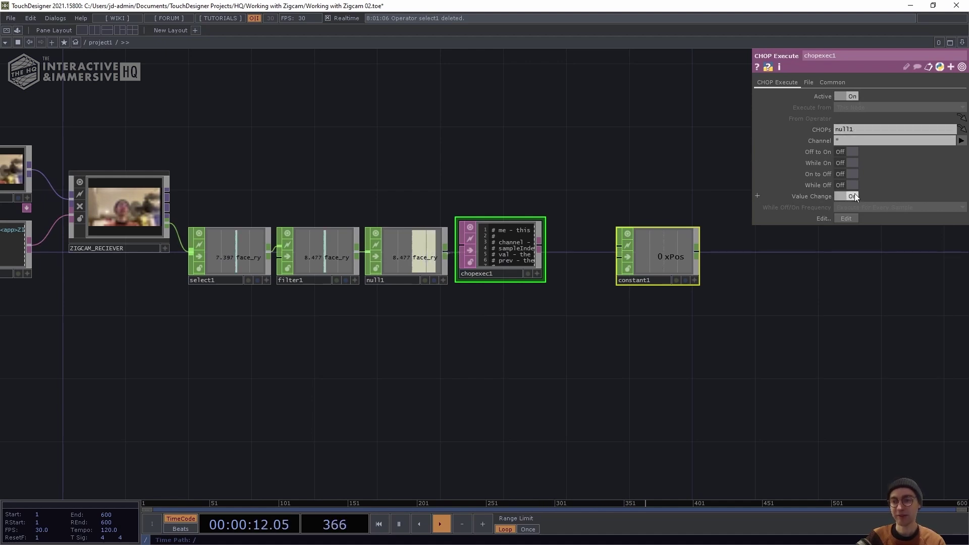
pyautogui.click(510, 237)
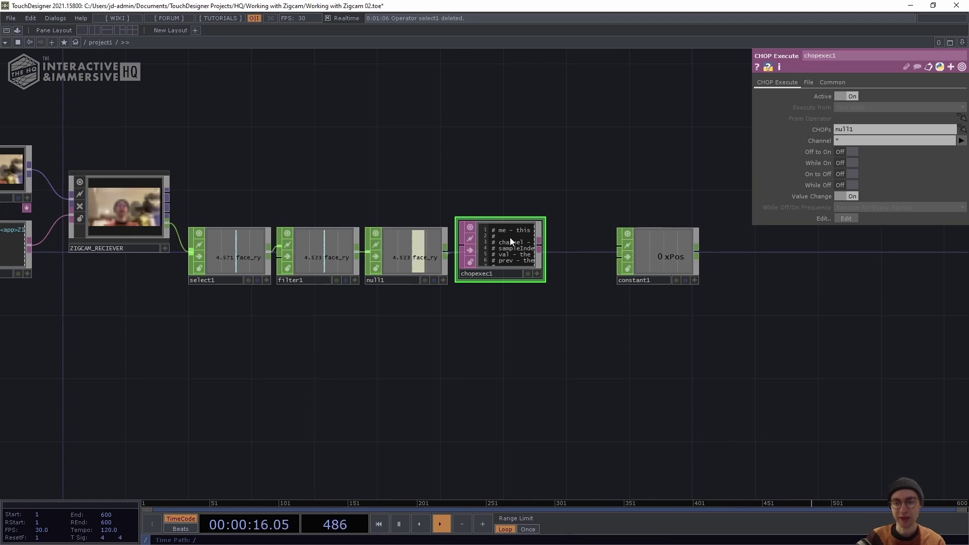
pyautogui.hotkey('ctrl', 'e')
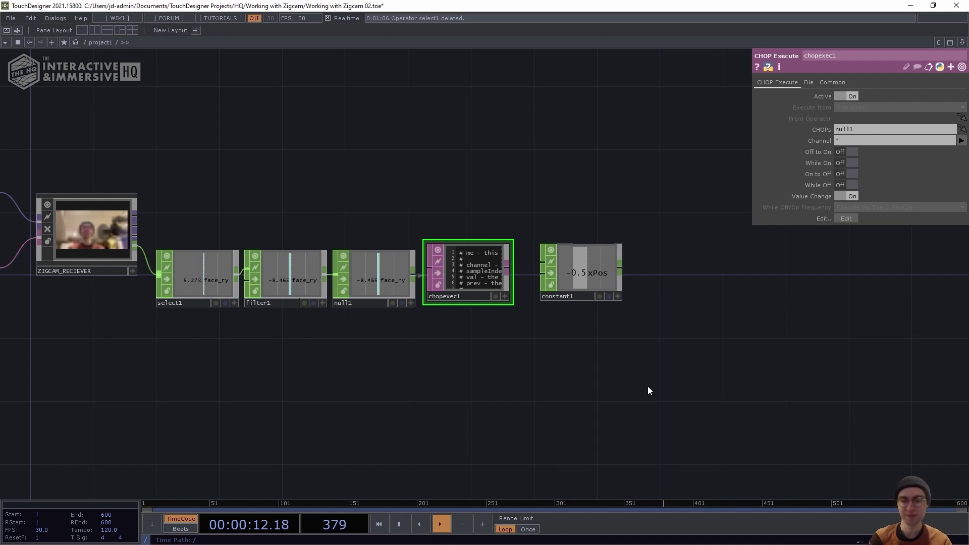
# Attach a Math CHOP to the output of constant1, placed above and to the right of it.
pyautogui.moveTo(557, 368); pyautogui.dragTo(446, 376)
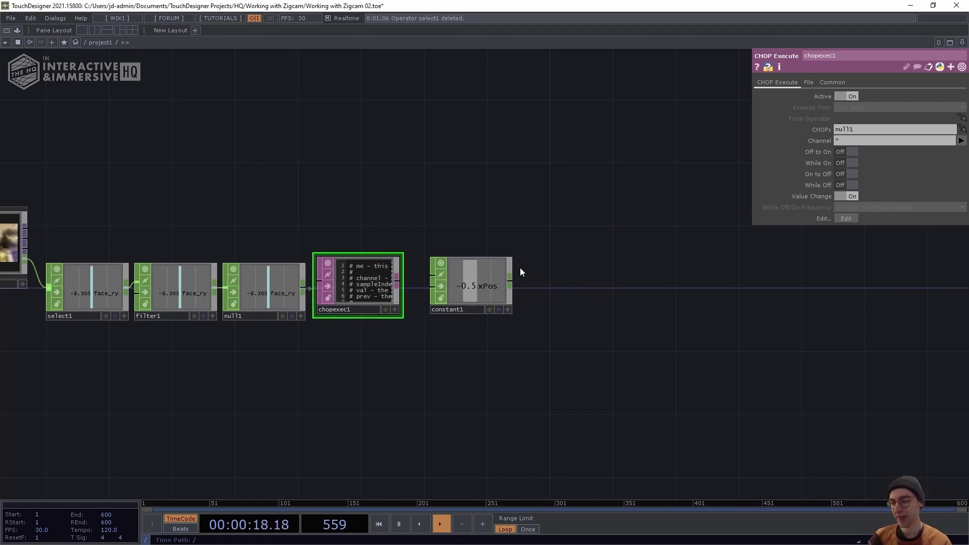
pyautogui.moveTo(550, 266); pyautogui.dragTo(478, 291)
pyautogui.scroll(-1, 478, 291)
pyautogui.moveTo(500, 281); pyautogui.dragTo(487, 286)
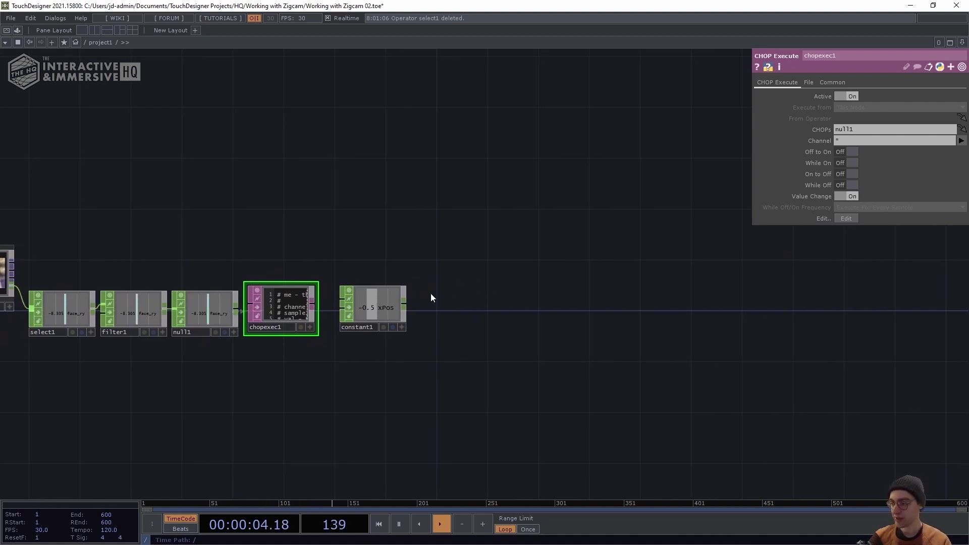
pyautogui.rightClick(406, 301)
pyautogui.write('math')
pyautogui.press('Return')
pyautogui.click(461, 213)
pyautogui.moveTo(461, 213); pyautogui.dragTo(461, 204)
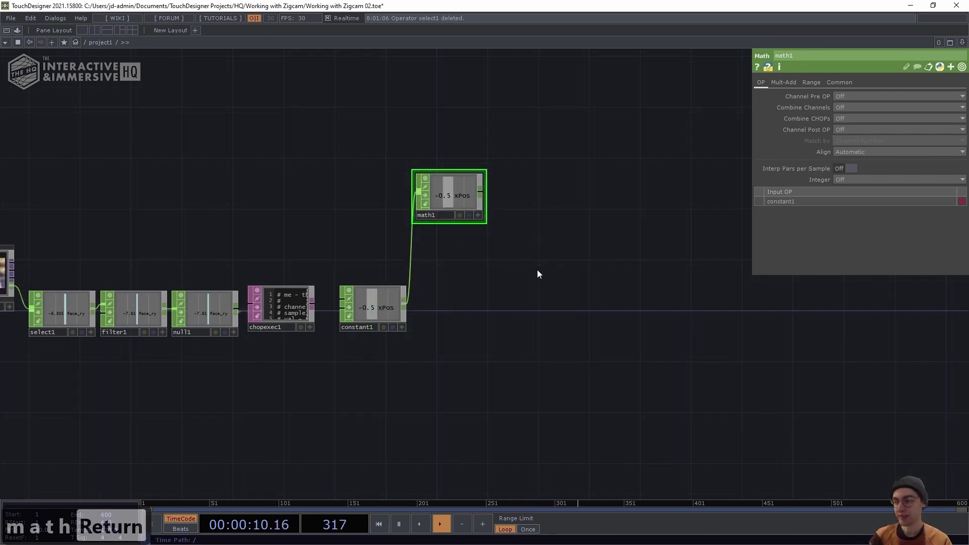
# Set the Math CHOP's Multiply value to 0.5.
pyautogui.moveTo(537, 269); pyautogui.dragTo(473, 274)
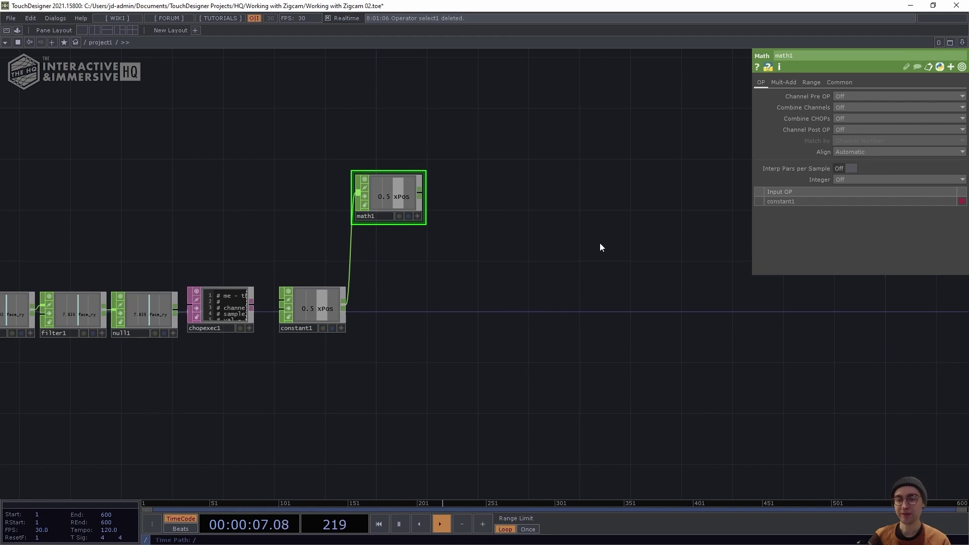
pyautogui.click(778, 83)
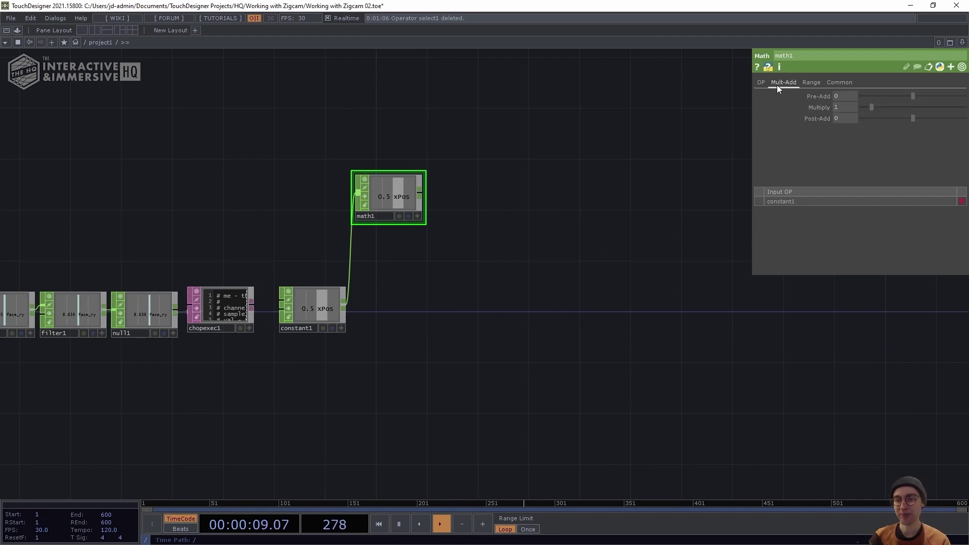
pyautogui.write('0.5')
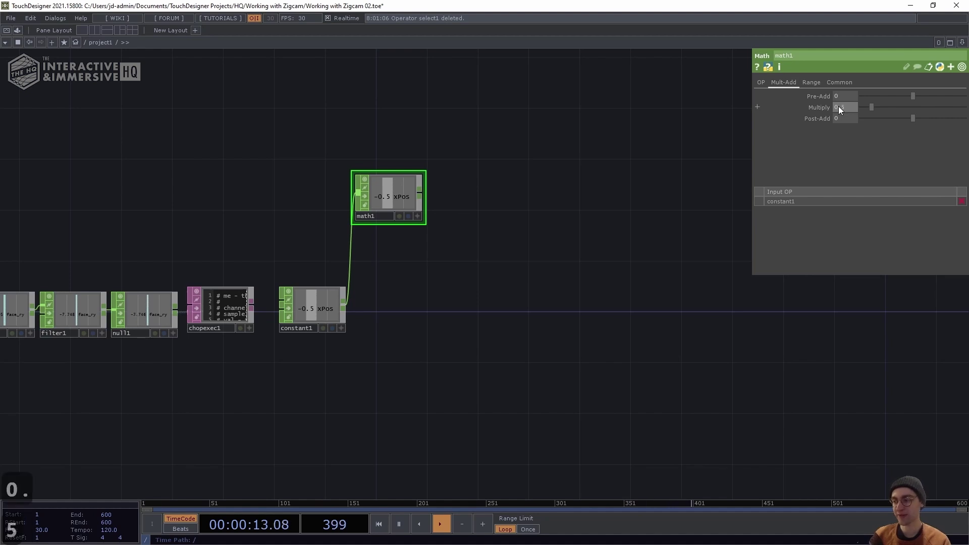
pyautogui.press('Return')
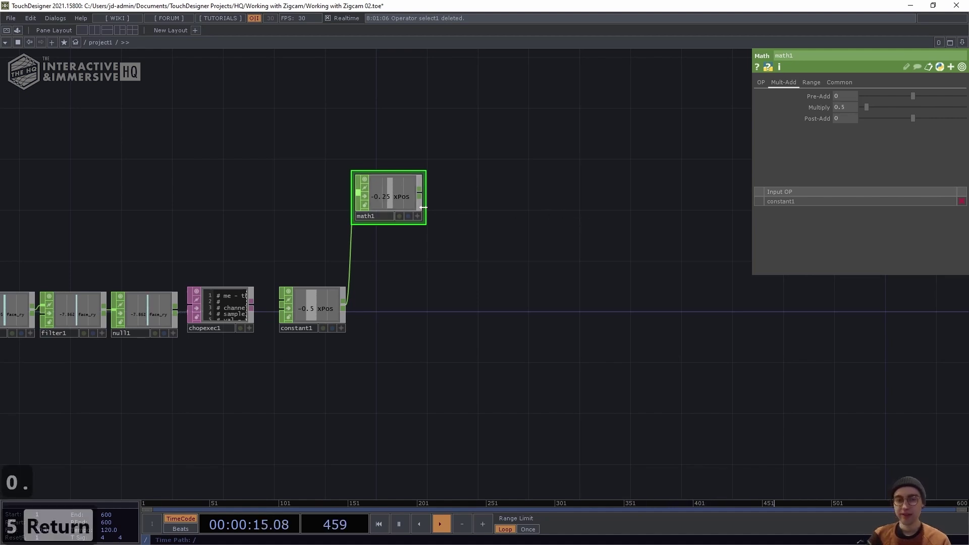
# Attach a Filter CHOP to the output of math1 and set its filter width to 2.
pyautogui.rightClick(421, 193)
pyautogui.write('filter')
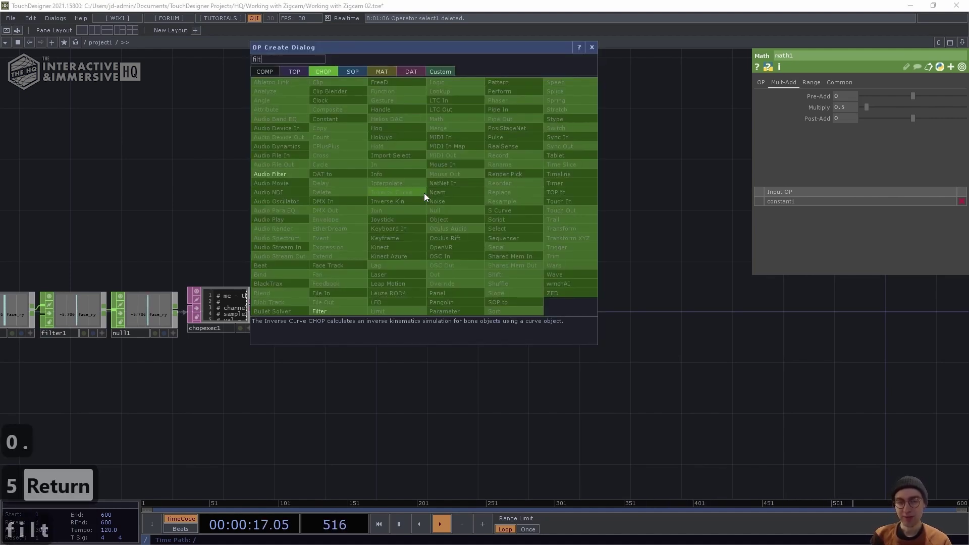
pyautogui.press('Return')
pyautogui.click(480, 195)
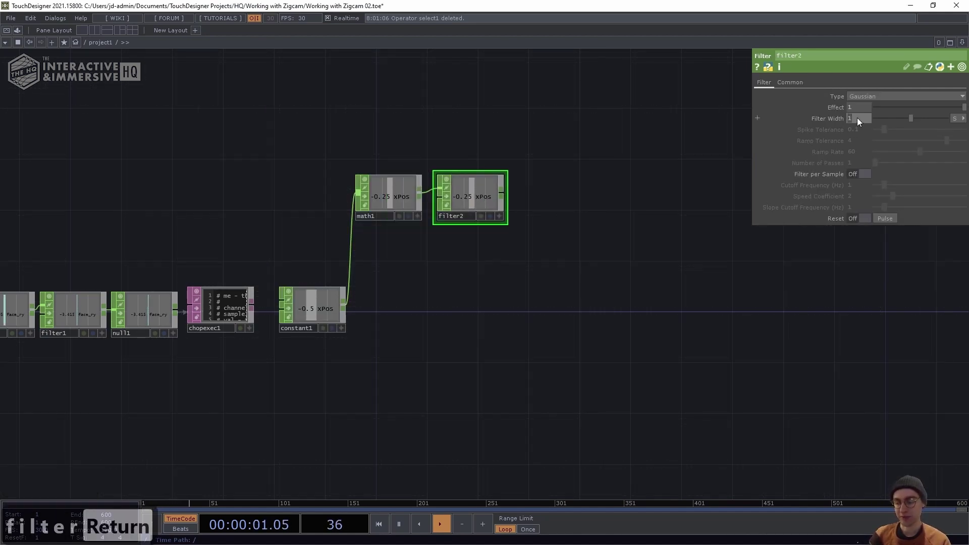
pyautogui.write('2')
pyautogui.press('Return')
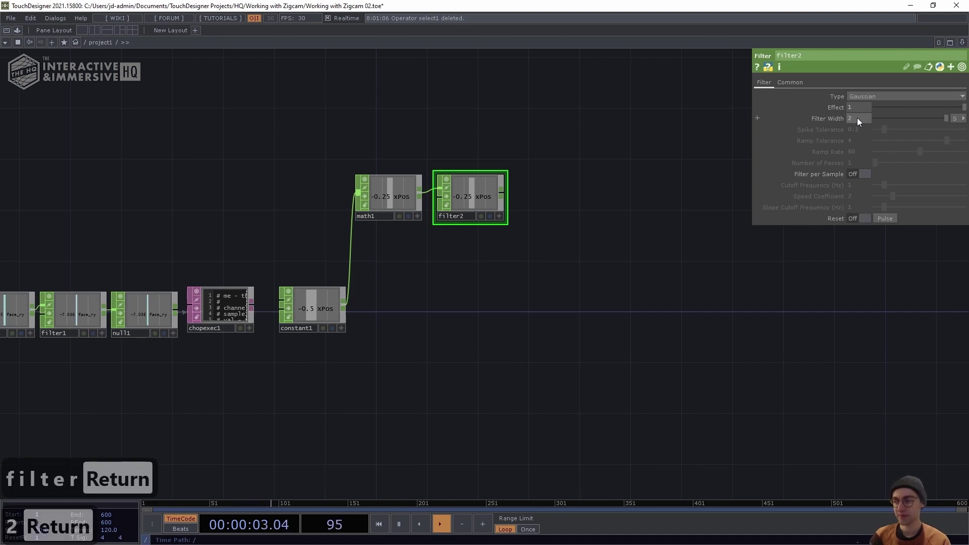
# Append a Lag CHOP closely spaced after filter2, with both Lag values at 0.4 and both Overshoot values at 0.75.
pyautogui.doubleClick(502, 196)
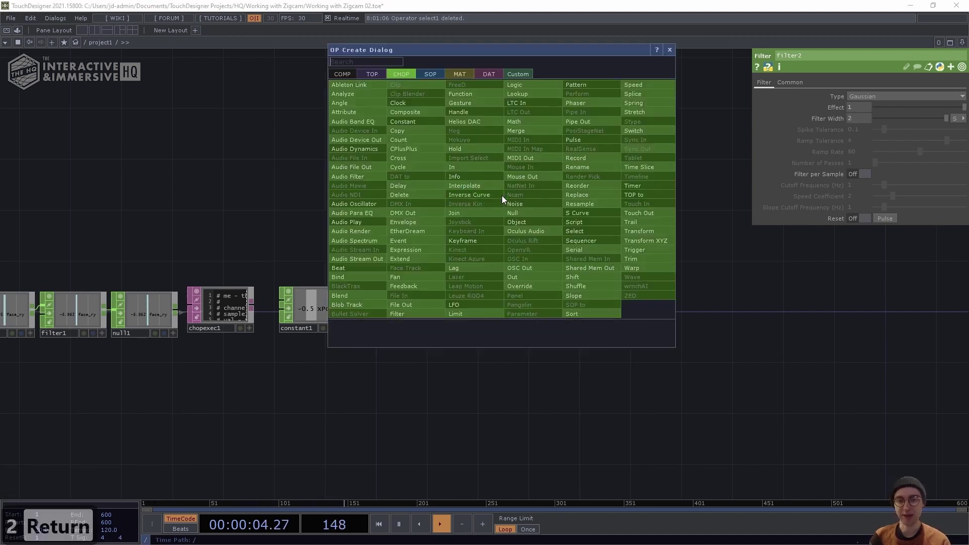
pyautogui.write('lag')
pyautogui.press('Return')
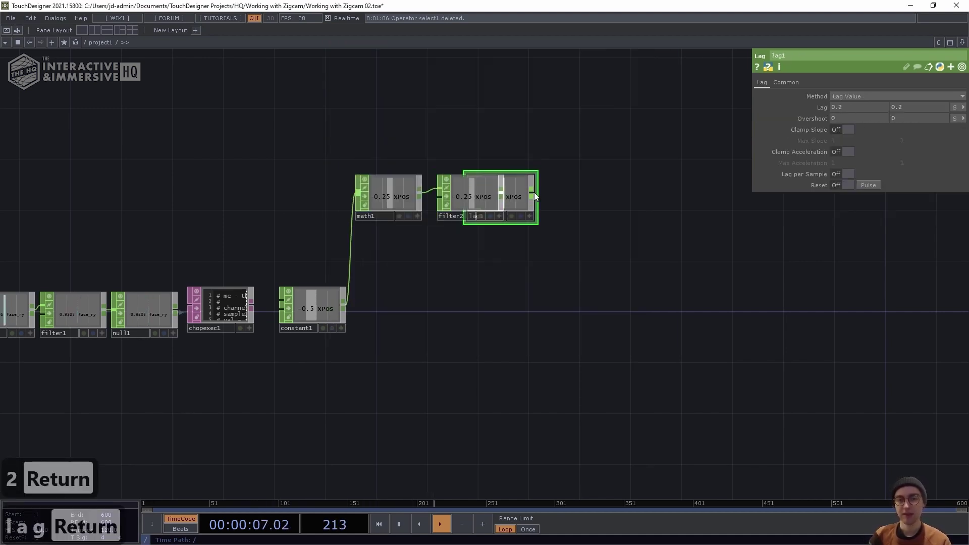
pyautogui.click(579, 195)
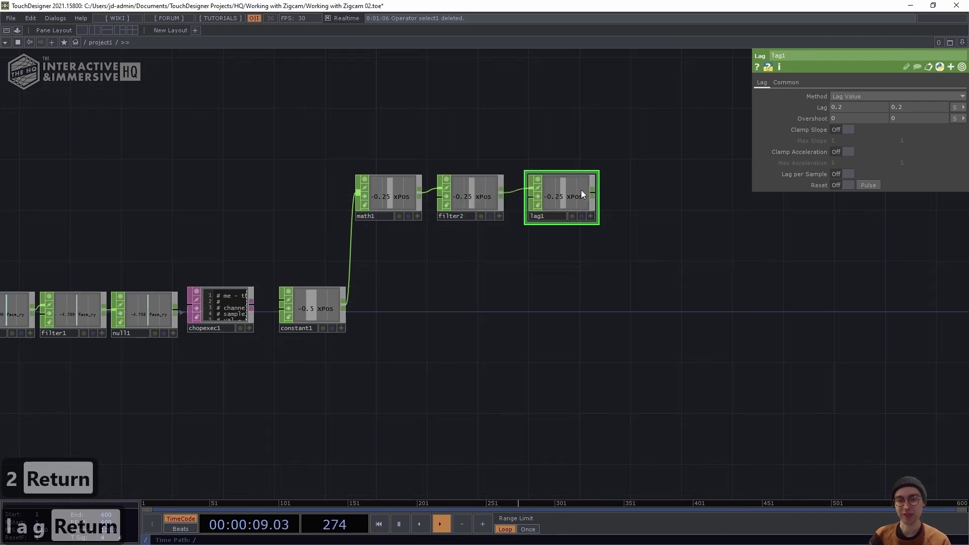
pyautogui.moveTo(566, 189); pyautogui.dragTo(555, 188)
pyautogui.moveTo(588, 269); pyautogui.dragTo(440, 172)
pyautogui.moveTo(464, 186); pyautogui.dragTo(454, 186)
pyautogui.click(603, 276)
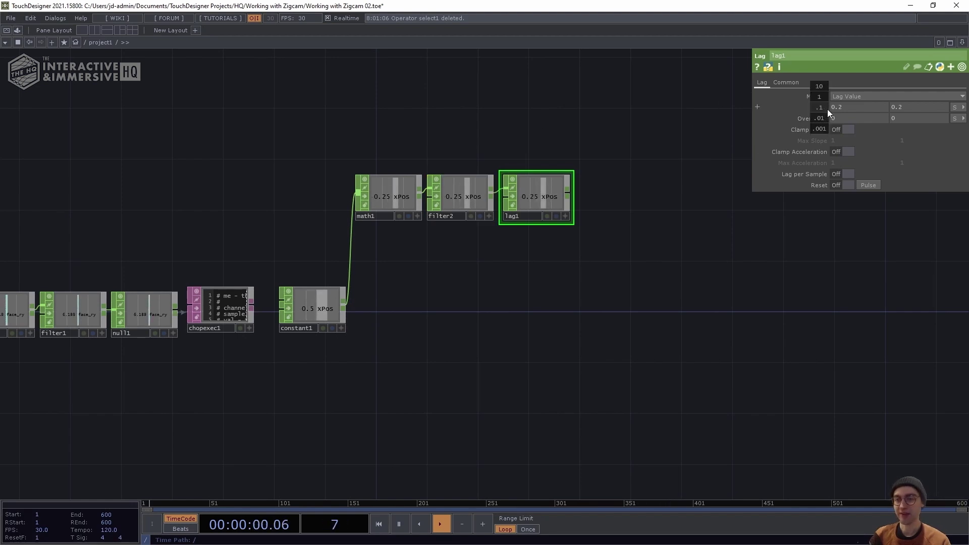
pyautogui.moveTo(827, 109)
pyautogui.mouseDown(button='middle')
pyautogui.moveTo(837, 109)
pyautogui.moveTo(805, 119)
pyautogui.moveTo(830, 129)
pyautogui.moveTo(815, 119)
pyautogui.mouseUp(button='middle')
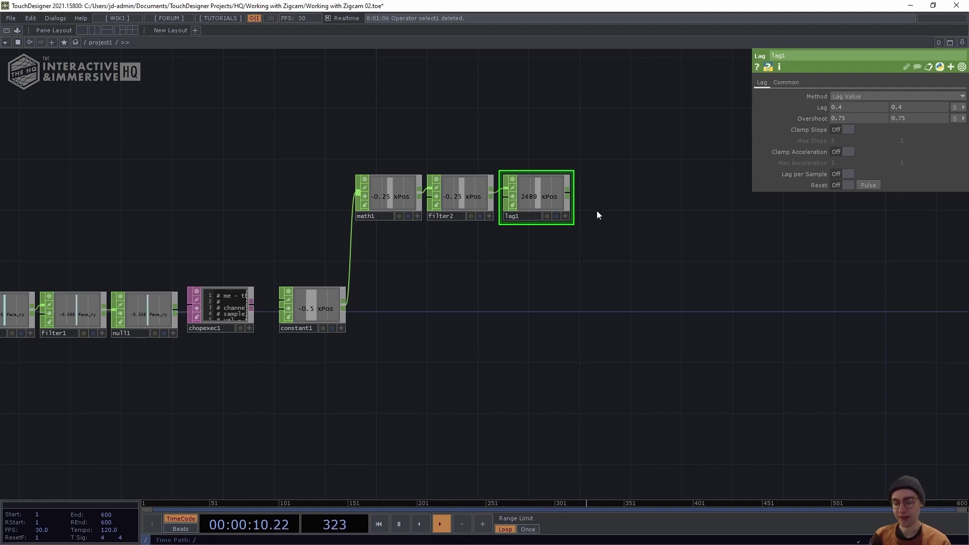
# Append a Null CHOP after lag1 at the end of the xPos chain.
pyautogui.hotkey('alt', 'n')
pyautogui.click(613, 199)
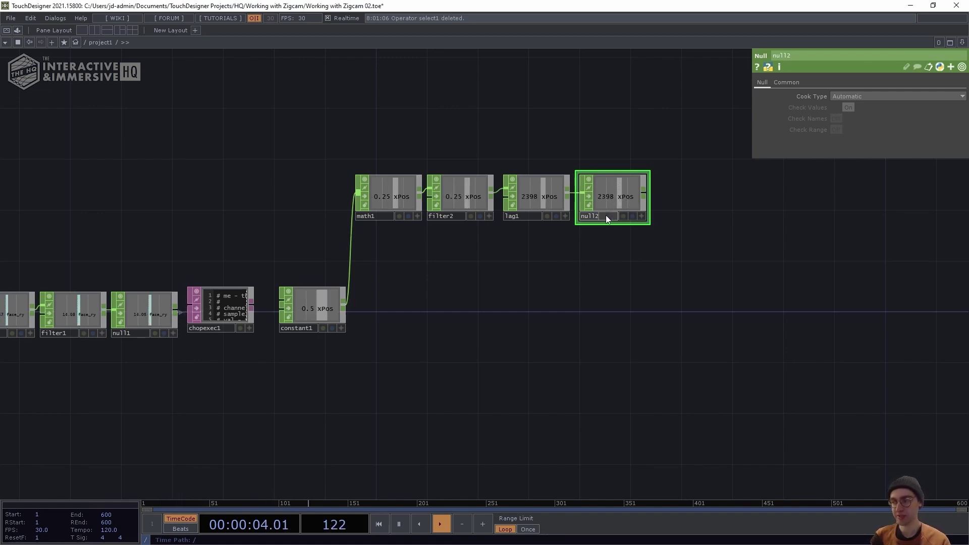
# Rename the Null CHOP at the end of the xPos chain as null_cam_adj.
pyautogui.press('BackSpace')
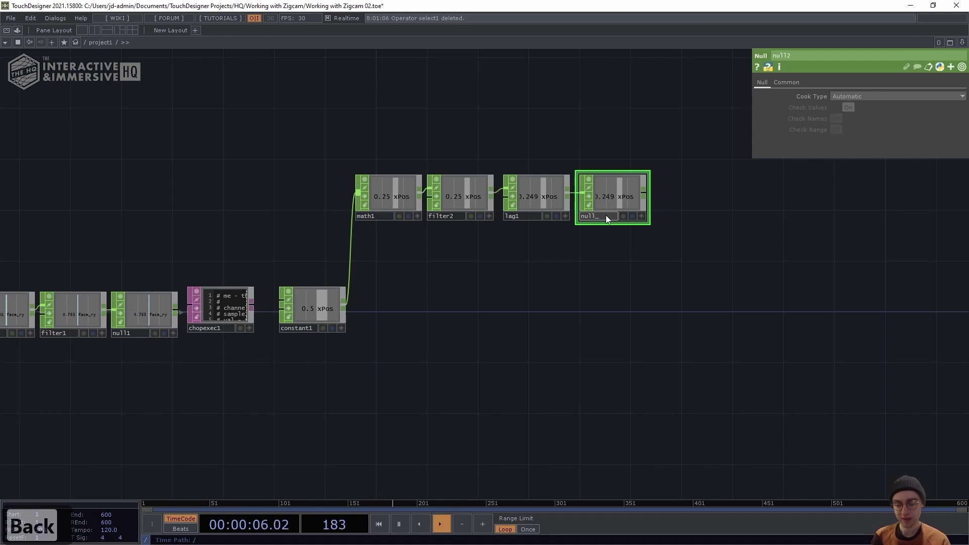
pyautogui.write('_cam_ad')
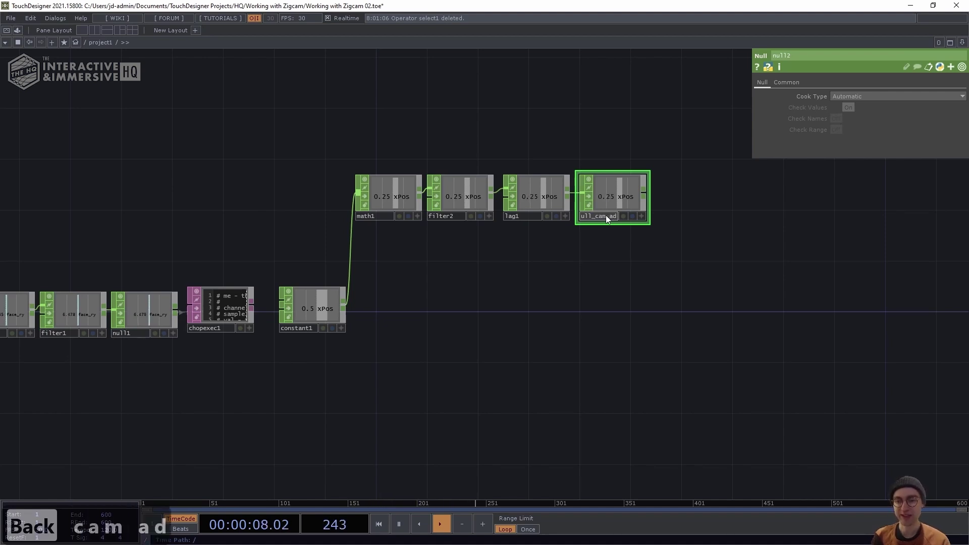
pyautogui.write('j')
pyautogui.press('Return')
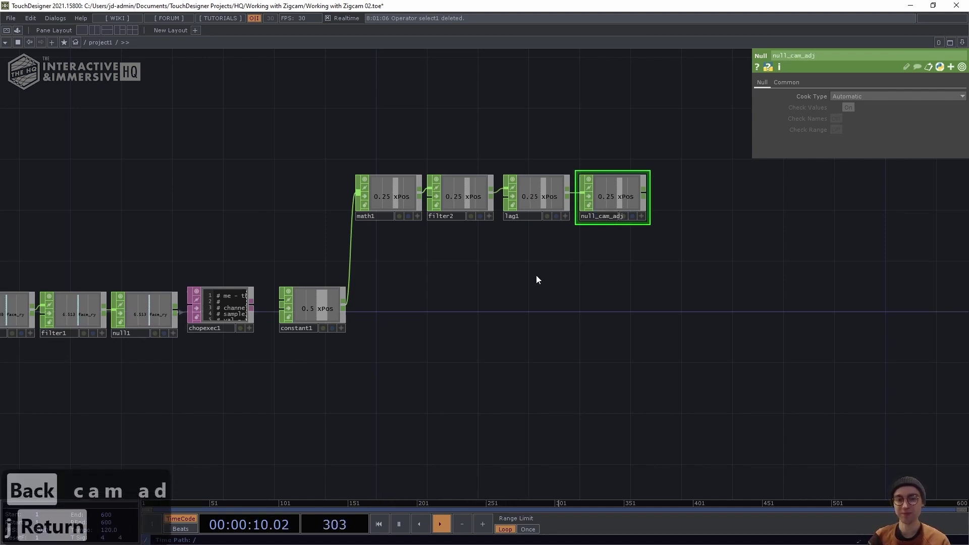
# Duplicate the four-node chain from math1 to null_cam_adj as a second branch fed by constant1.
pyautogui.moveTo(506, 227); pyautogui.dragTo(352, 166)
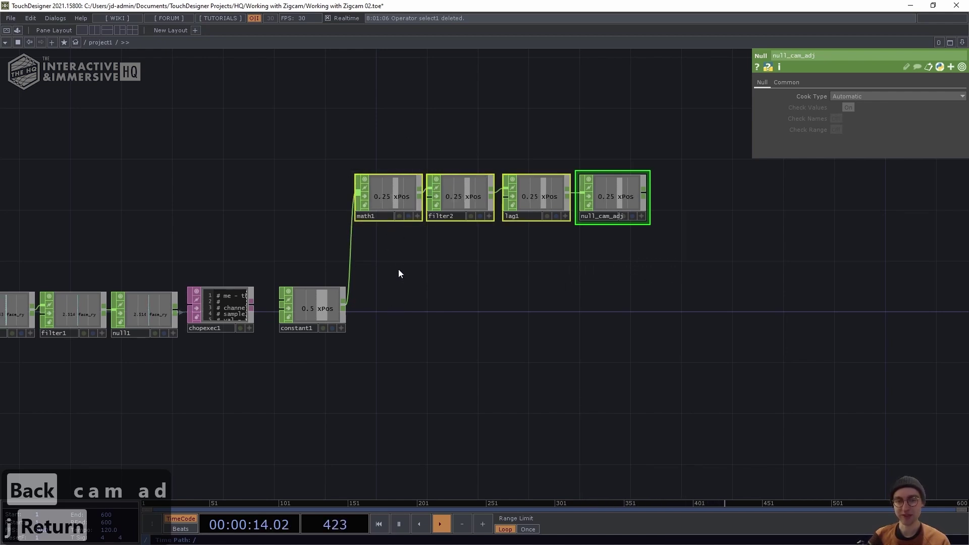
pyautogui.hotkey('ctrl', 'c')
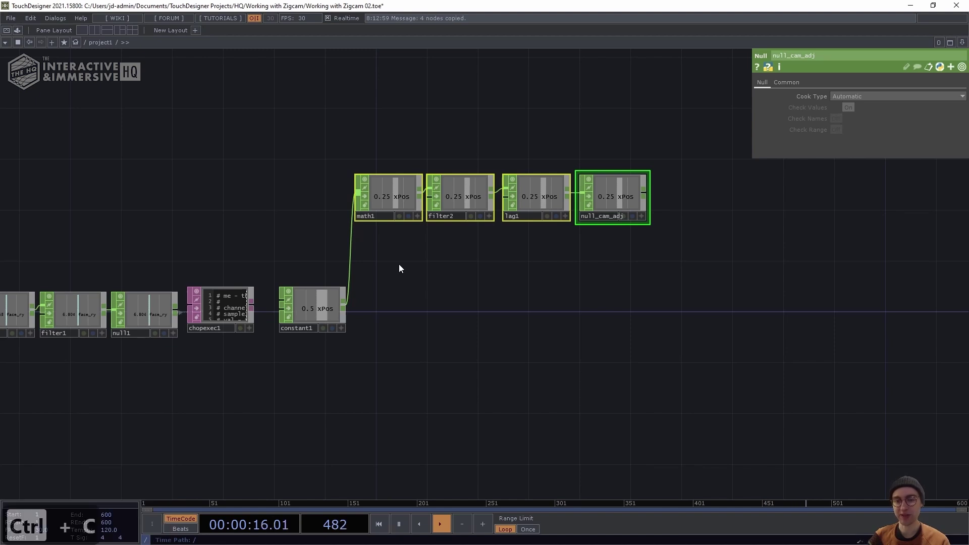
pyautogui.hotkey('ctrl', 'v')
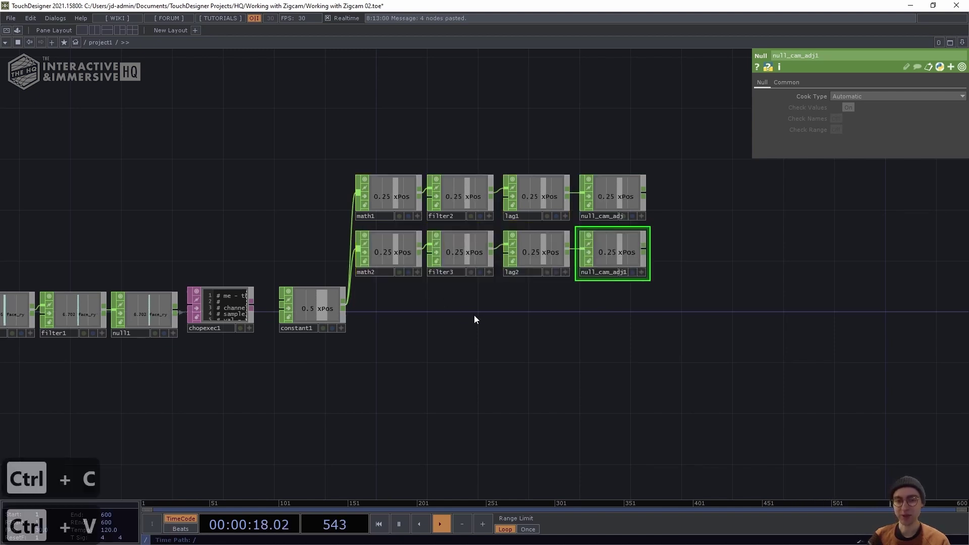
# In the duplicated branch, set math2's Multiply to 0.02 and both Lag values of lag2 to 0.2.
pyautogui.click(381, 249)
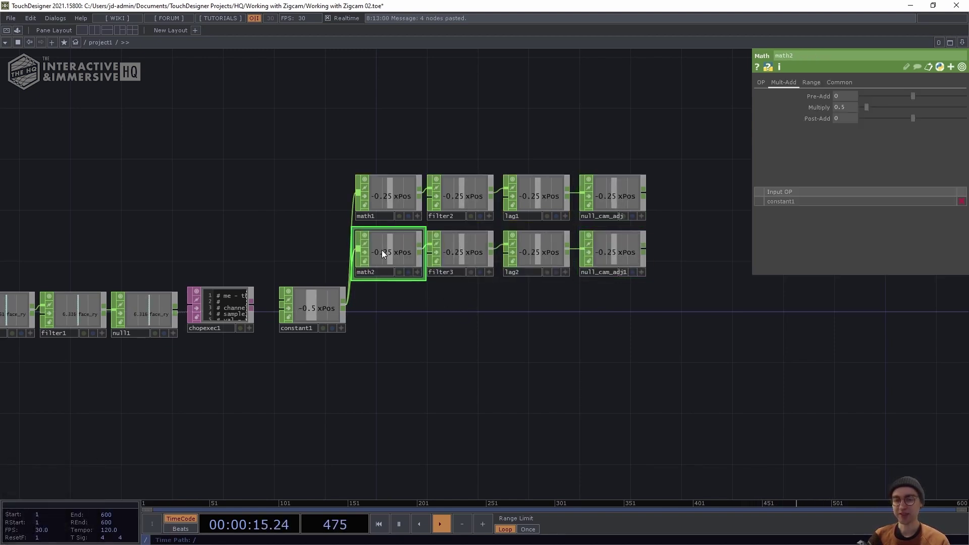
pyautogui.click(847, 107)
pyautogui.write('0.02')
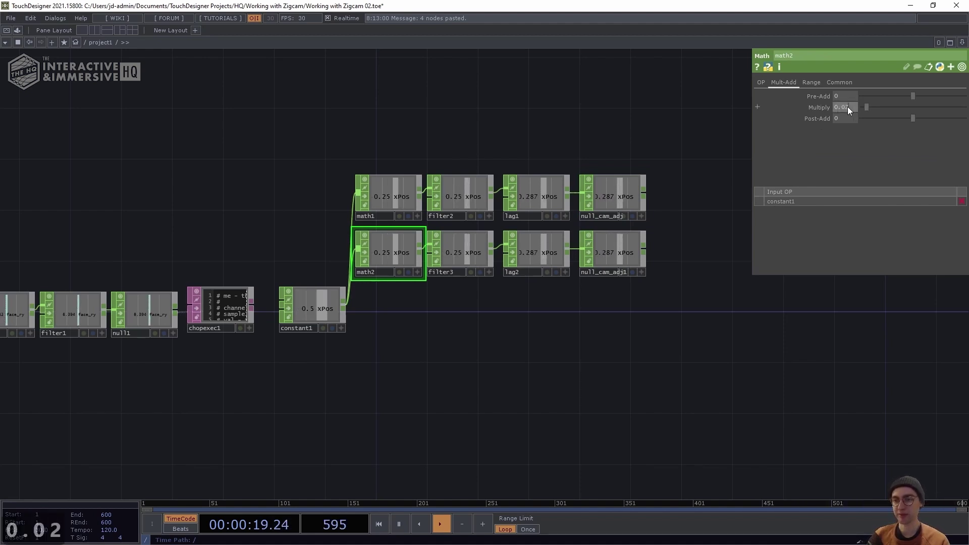
pyautogui.press('Return')
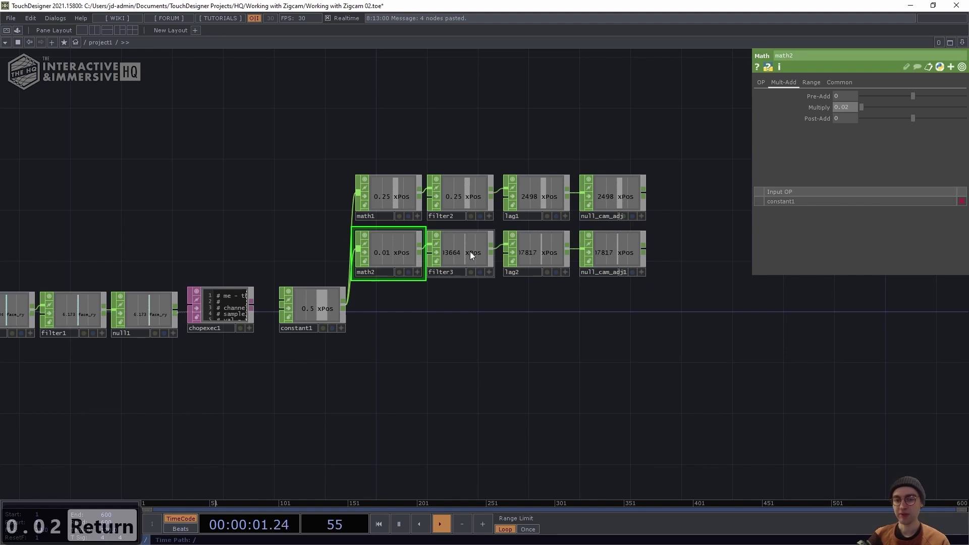
pyautogui.click(546, 258)
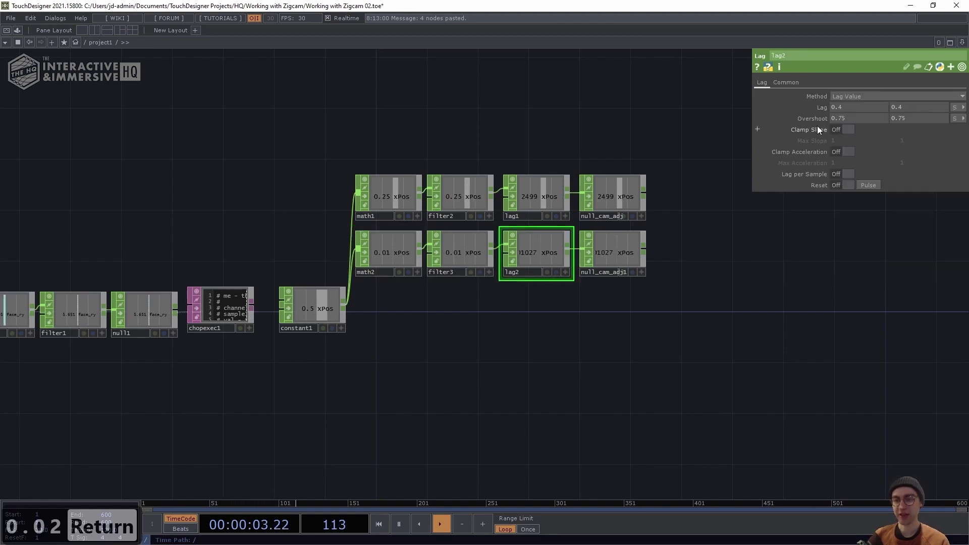
pyautogui.moveTo(825, 108); pyautogui.dragTo(813, 107, button='middle')
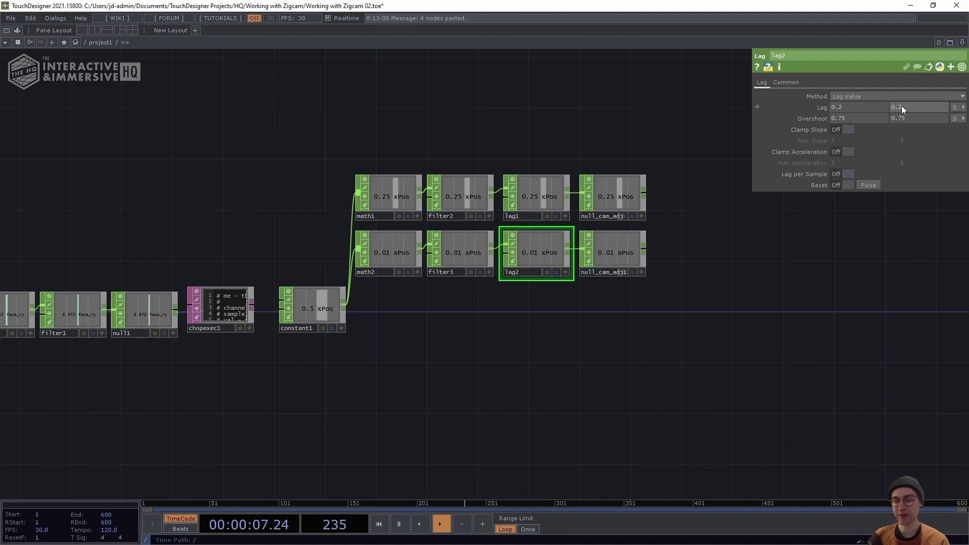
# Rename the Null CHOP ending the second branch as null_pos_adj.
pyautogui.click(598, 273)
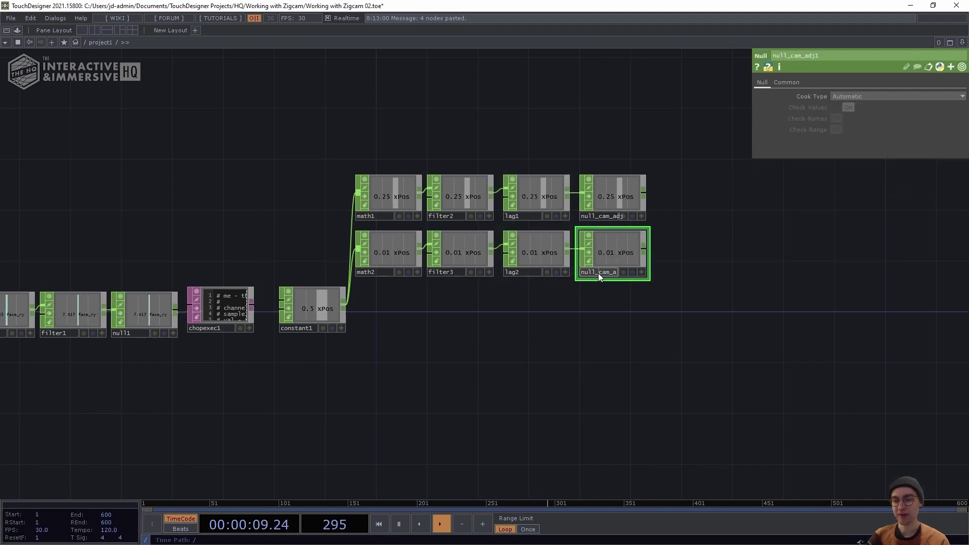
pyautogui.moveTo(619, 274); pyautogui.dragTo(639, 276)
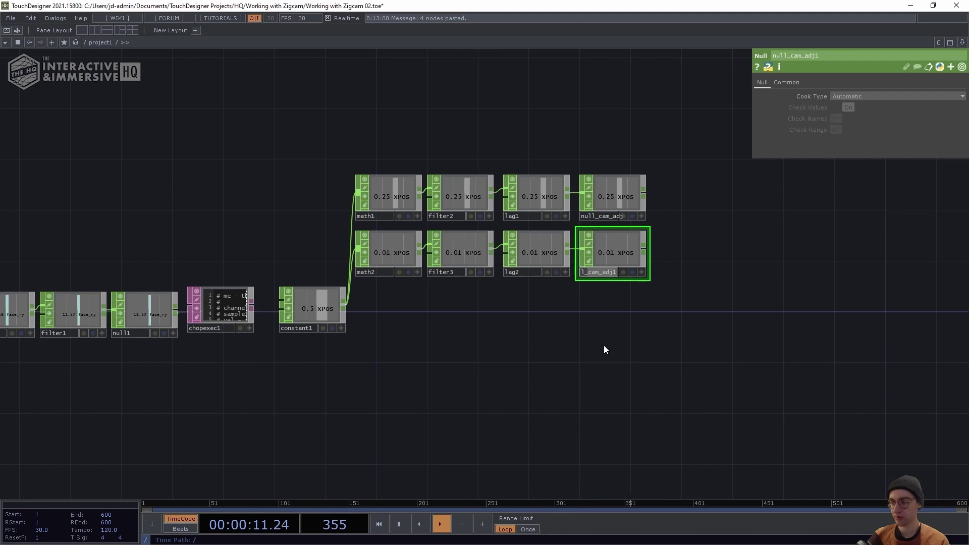
pyautogui.write('pos')
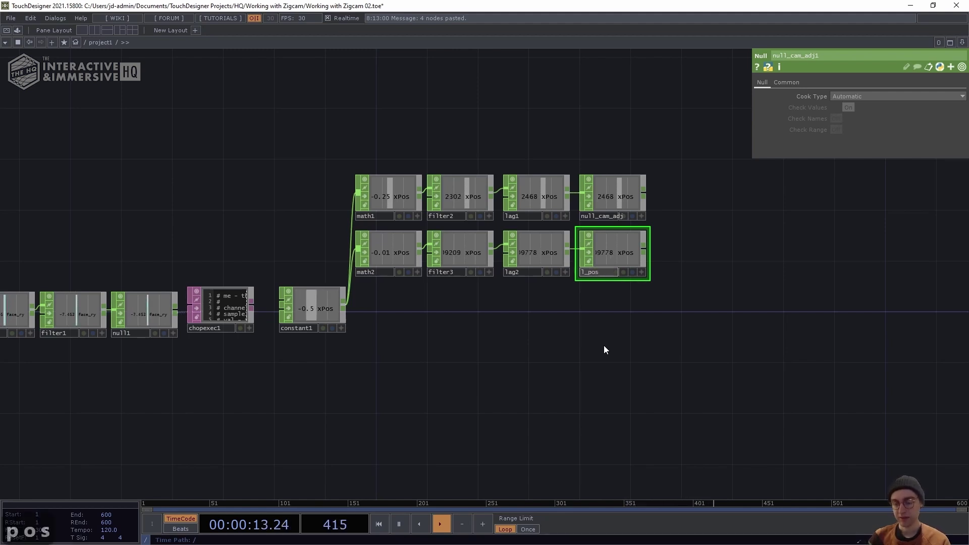
pyautogui.write('_adj')
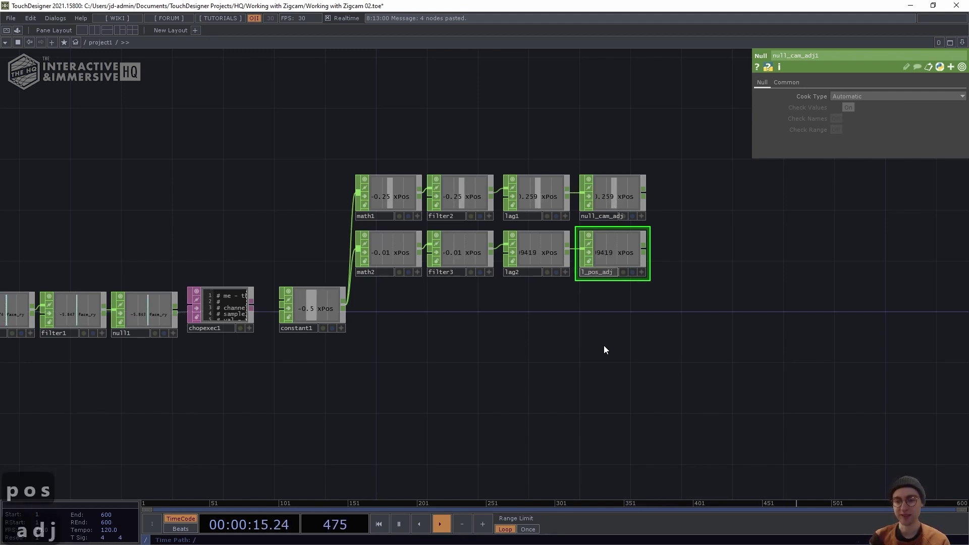
pyautogui.press('Return')
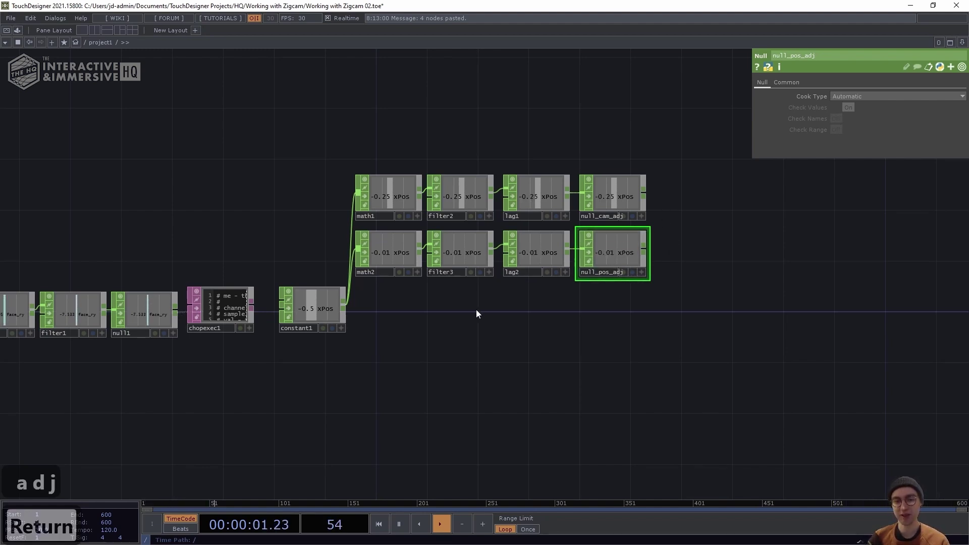
# Duplicate the math2 to null_pos_adj chain as a third branch from constant1 and delete its Lag CHOP.
pyautogui.moveTo(650, 301); pyautogui.dragTo(364, 272)
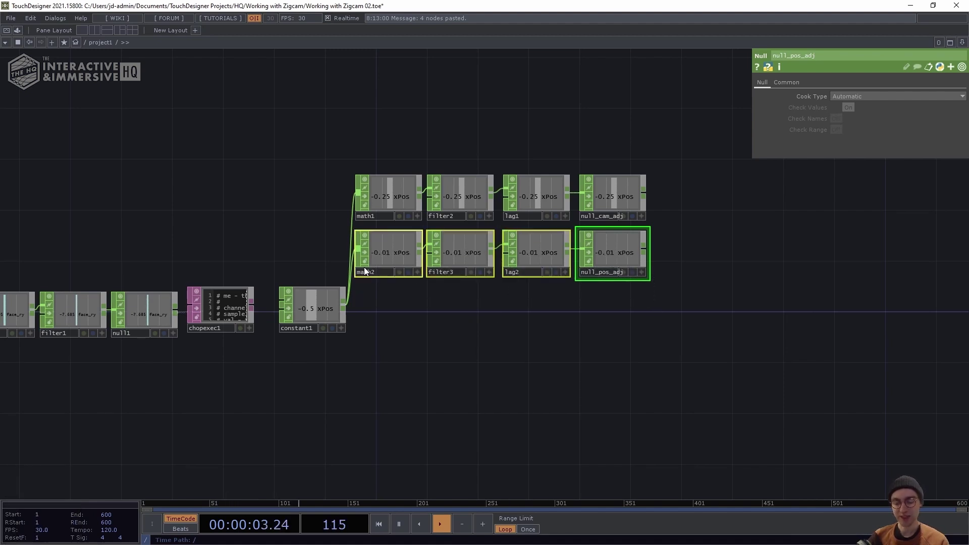
pyautogui.hotkey('ctrl', 'c')
pyautogui.hotkey('ctrl', 'v')
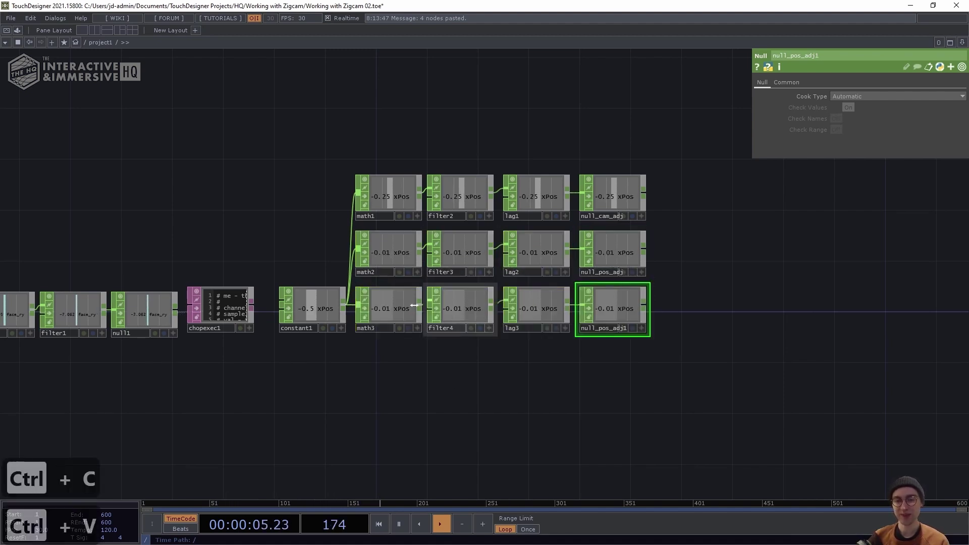
pyautogui.click(525, 314)
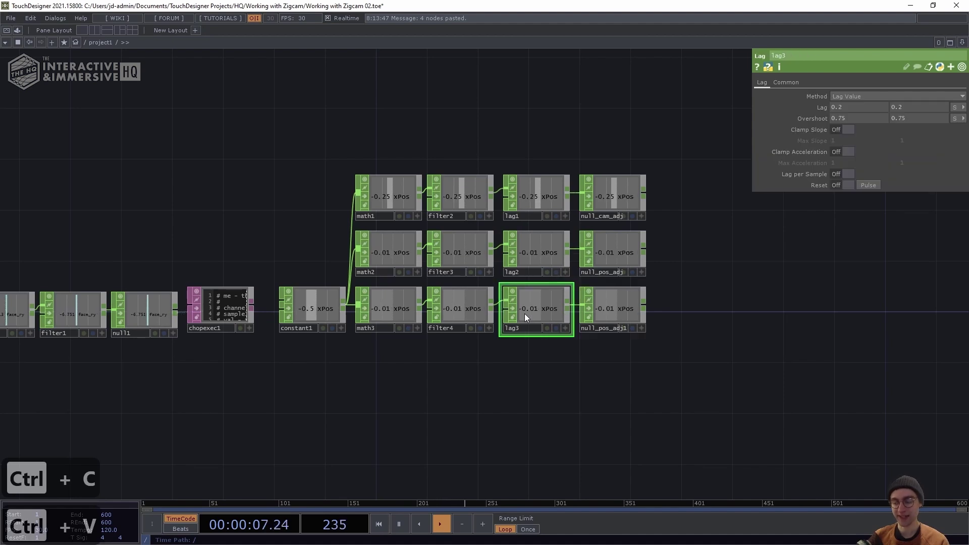
pyautogui.press('Delete')
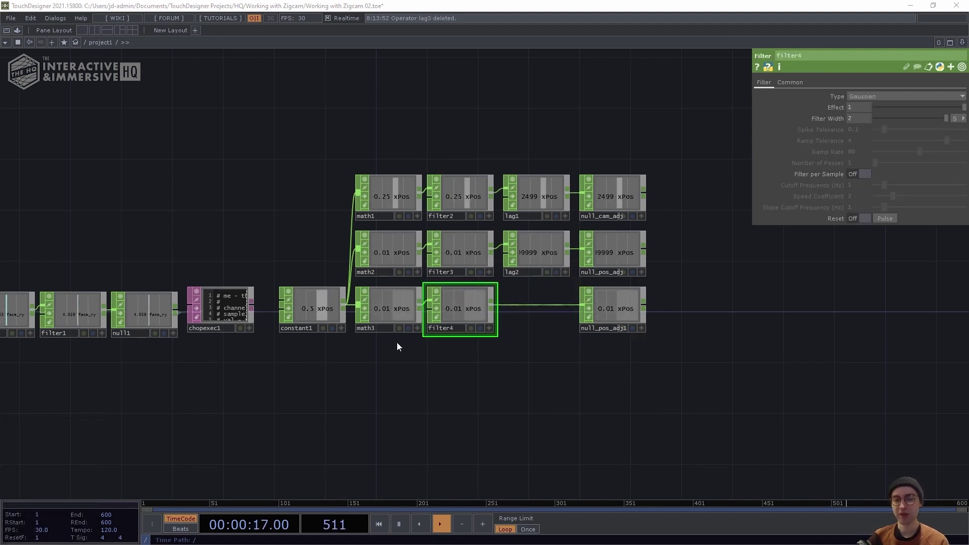
# In the third branch, set math3's Multiply to 0.25 and filter4's Filter Width to 1.
pyautogui.click(380, 307)
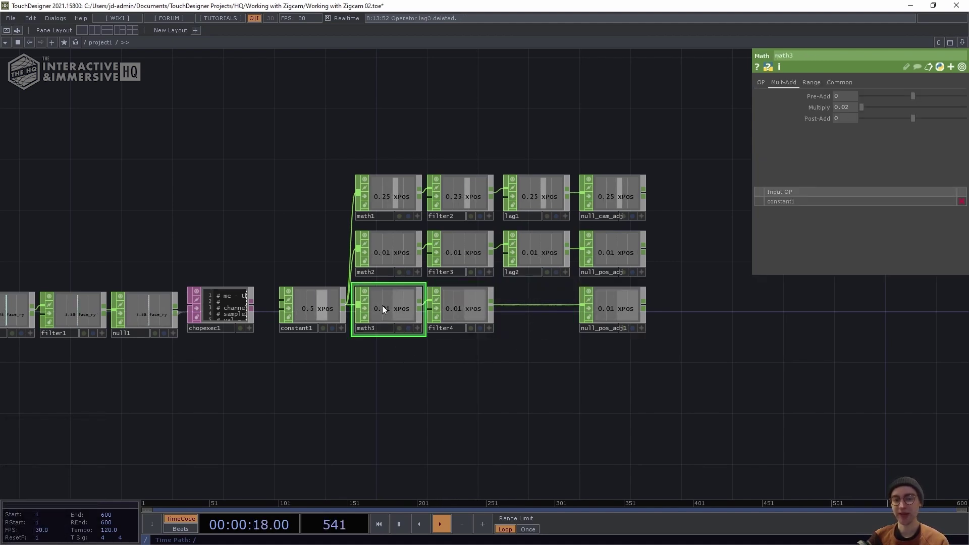
pyautogui.click(845, 107)
pyautogui.write('0.25')
pyautogui.press('Return')
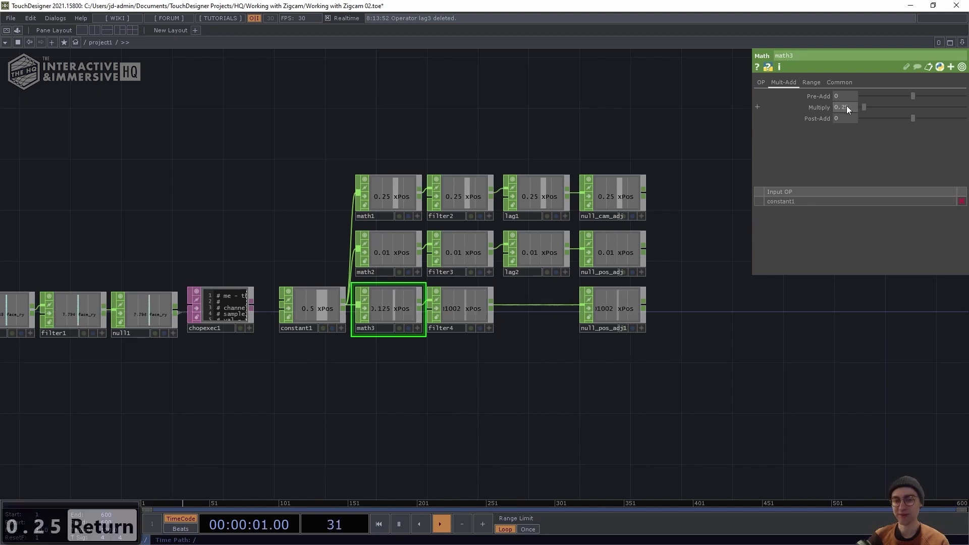
pyautogui.click(466, 300)
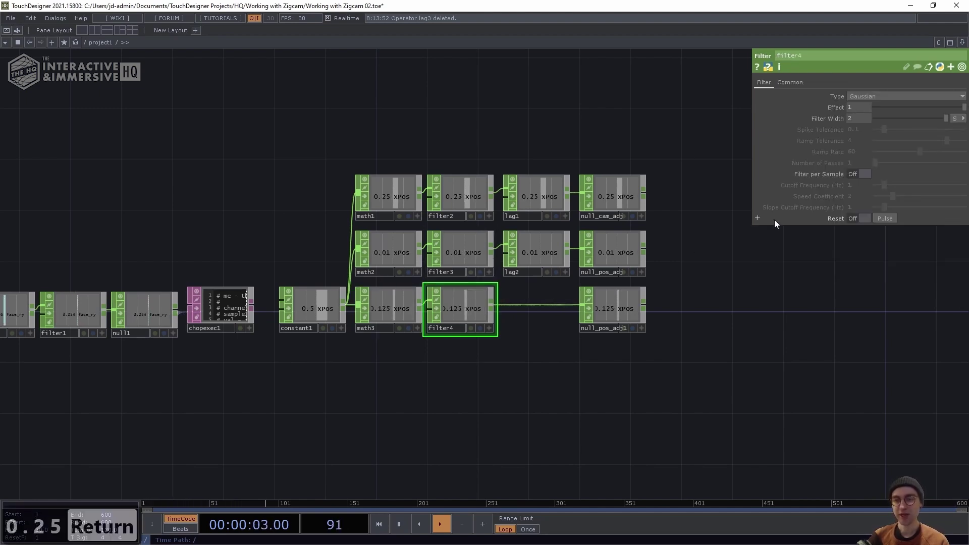
pyautogui.write('1')
pyautogui.press('Return')
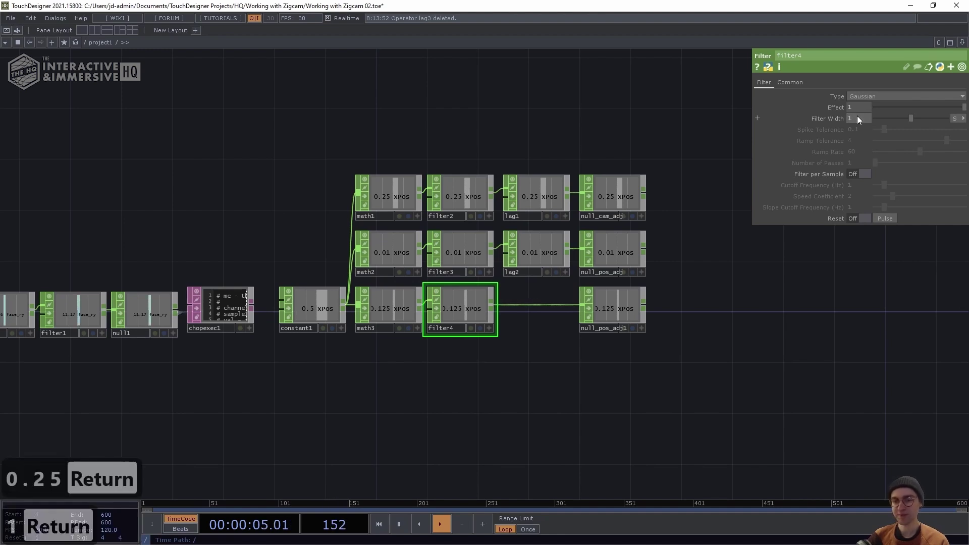
# Rename the Null CHOP ending the third branch as null_col_adj.
pyautogui.click(603, 328)
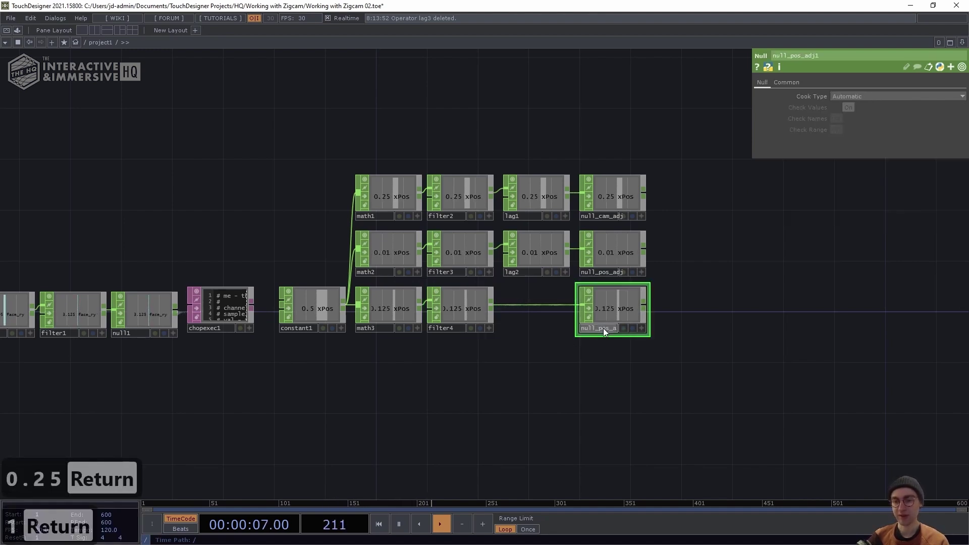
pyautogui.click(601, 328)
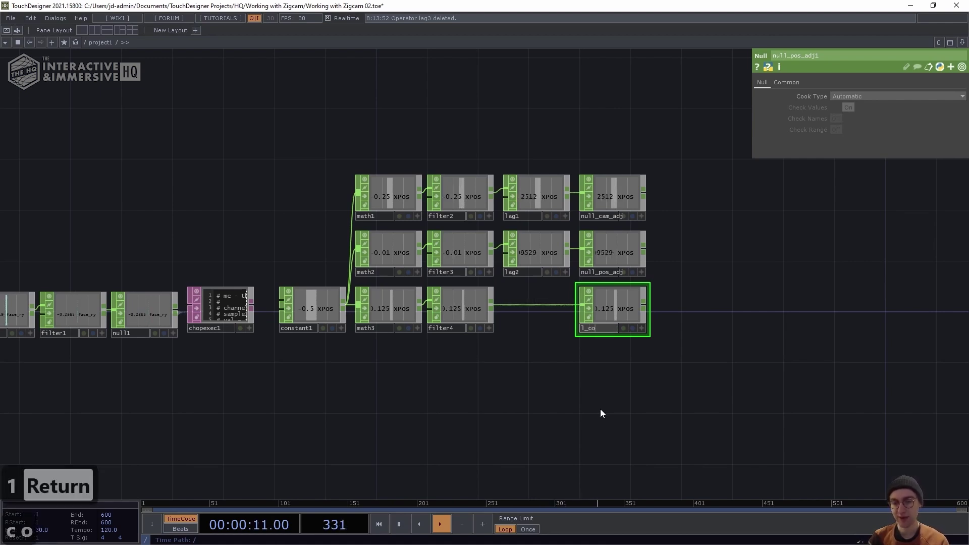
pyautogui.write('col_adj')
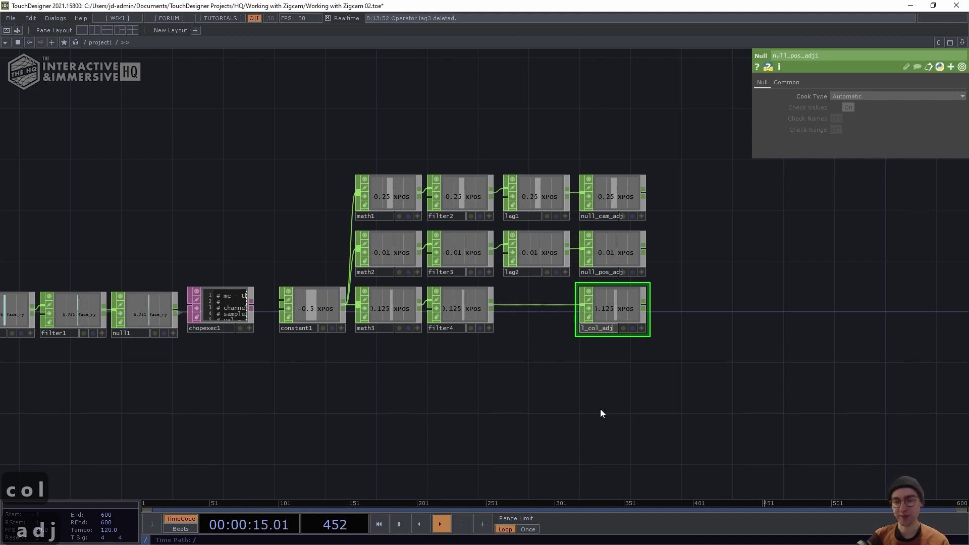
pyautogui.press('Return')
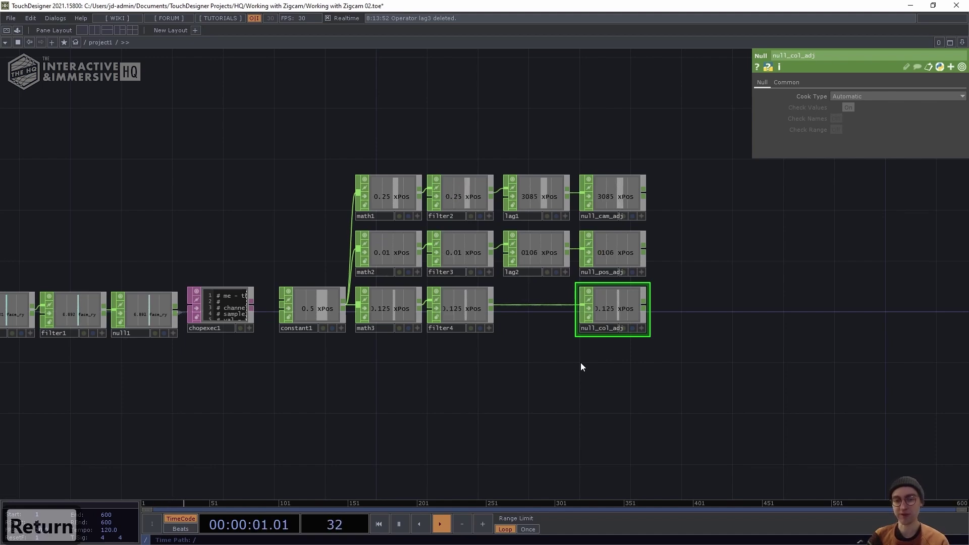
# Add a Box SOP in the empty network area above the CHOP chains.
pyautogui.scroll(-5, 613, 340)
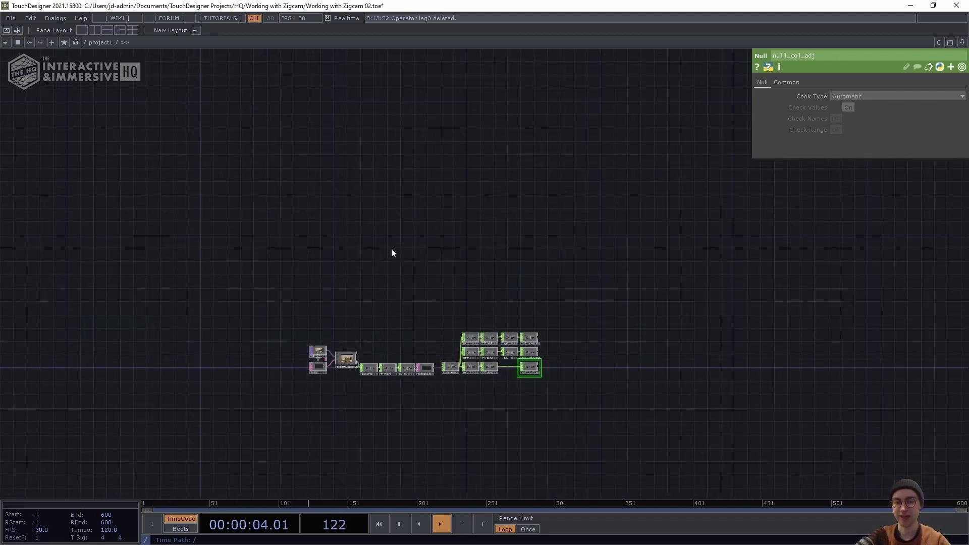
pyautogui.moveTo(446, 203); pyautogui.dragTo(430, 225)
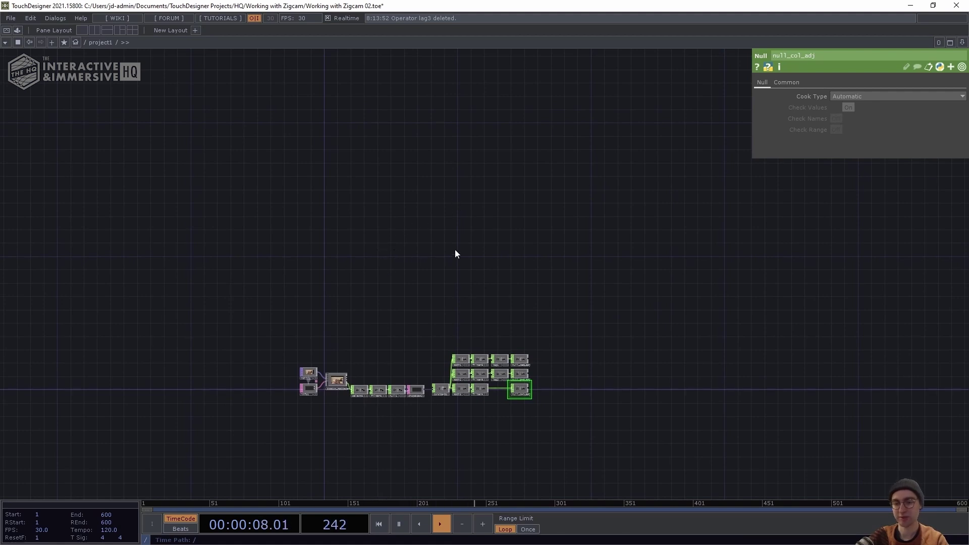
pyautogui.moveTo(519, 264); pyautogui.dragTo(437, 260)
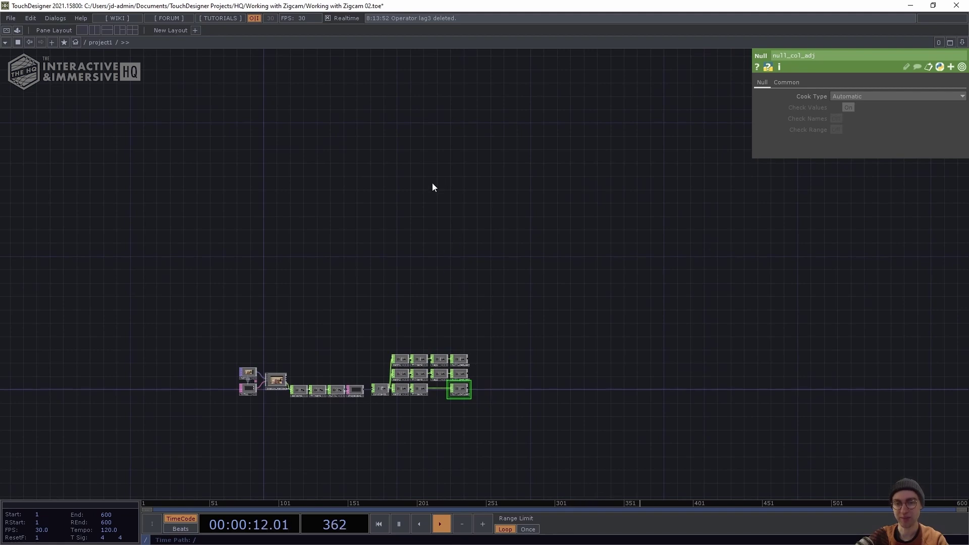
pyautogui.press('Tab')
pyautogui.press('Tab')
pyautogui.write('box')
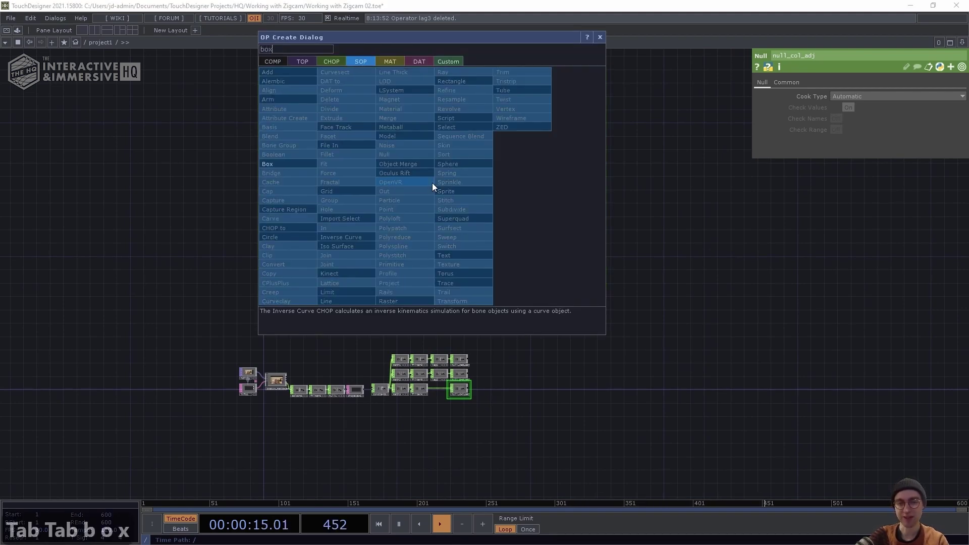
pyautogui.press('Return')
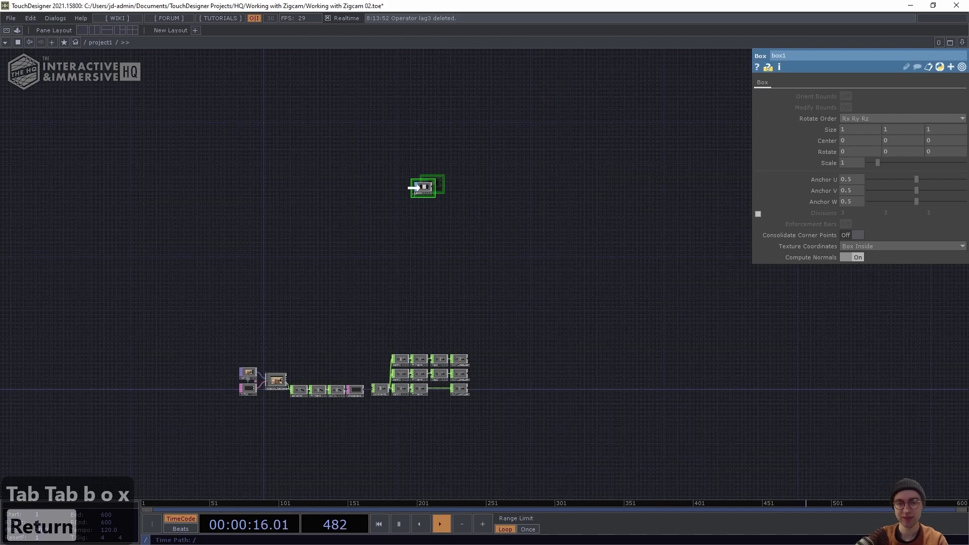
pyautogui.click(405, 201)
pyautogui.moveTo(394, 263); pyautogui.dragTo(479, 222, button='middle')
pyautogui.moveTo(463, 257); pyautogui.dragTo(445, 331)
pyautogui.moveTo(425, 266); pyautogui.dragTo(466, 252, button='middle')
pyautogui.moveTo(428, 305); pyautogui.dragTo(418, 353)
pyautogui.moveTo(382, 183); pyautogui.dragTo(377, 183)
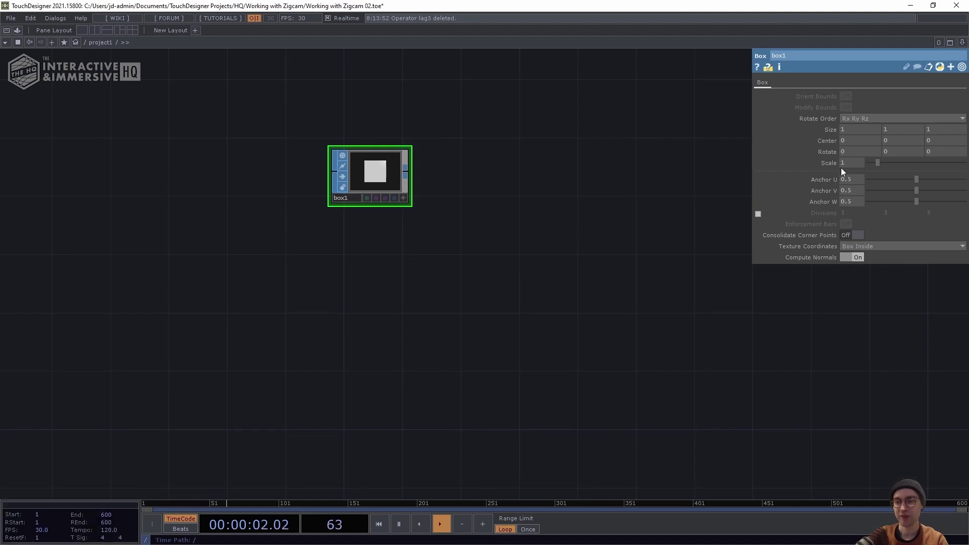
# Set the Scale of box1 to 0.01.
pyautogui.write('0.0')
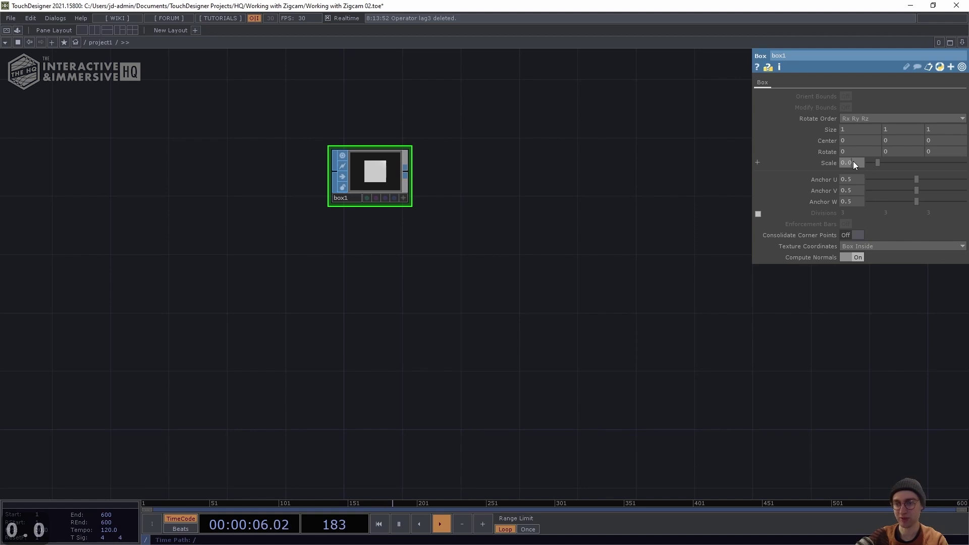
pyautogui.write('1')
pyautogui.press('Return')
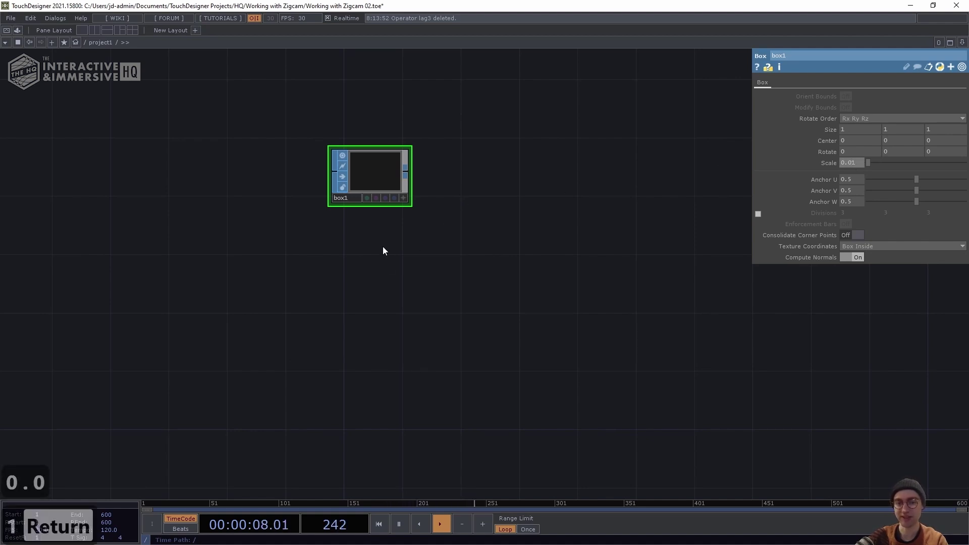
# Add a Line SOP below box1 and set the X value of its Point B to 0.02.
pyautogui.doubleClick(372, 234)
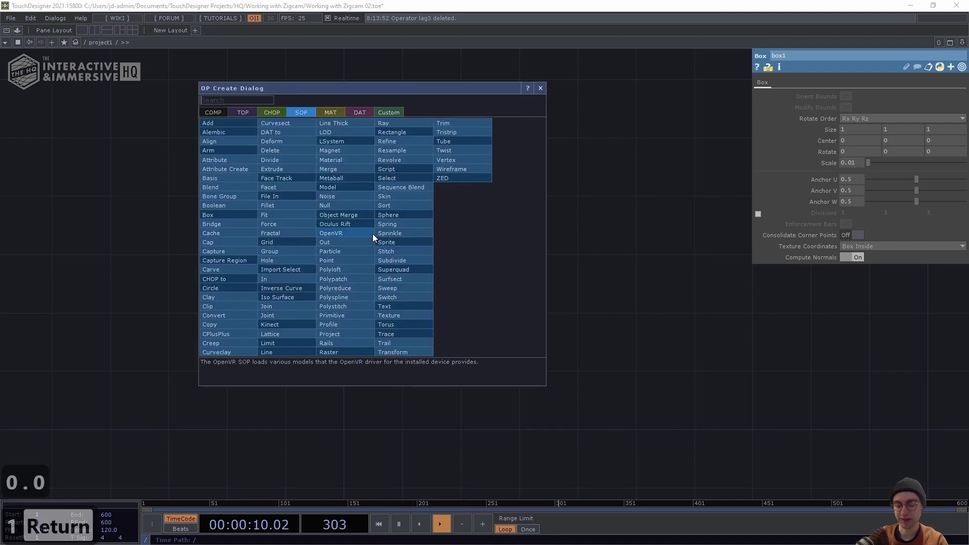
pyautogui.write('line')
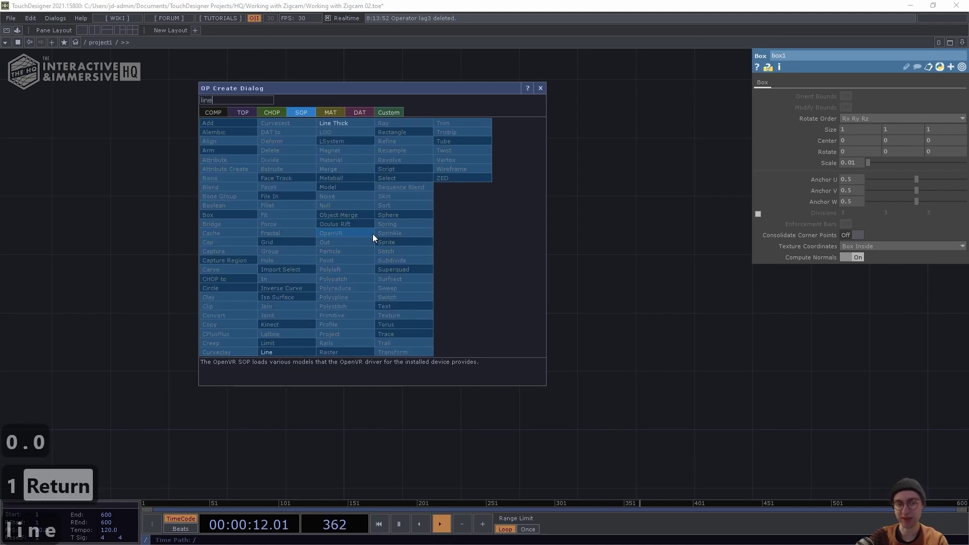
pyautogui.press('Return')
pyautogui.moveTo(372, 234); pyautogui.dragTo(374, 239)
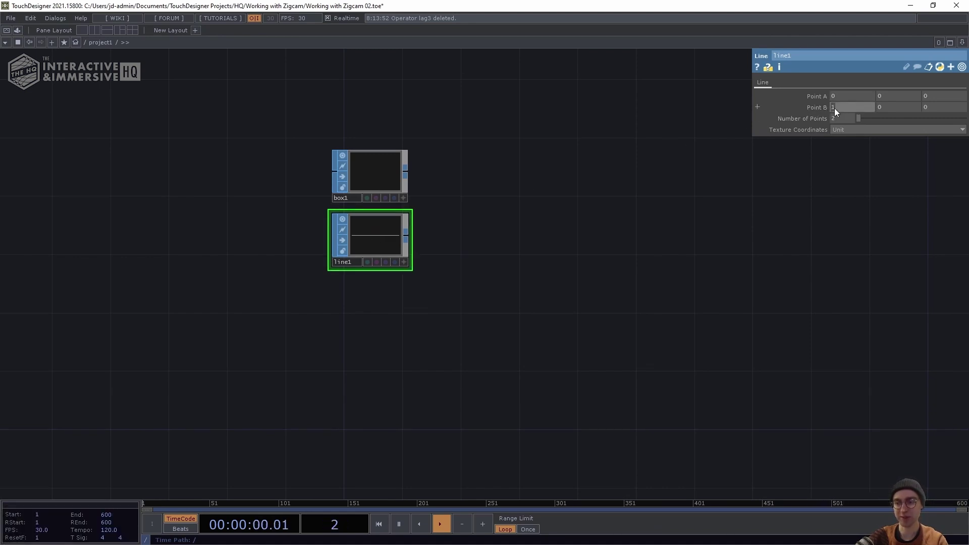
pyautogui.write('0.02')
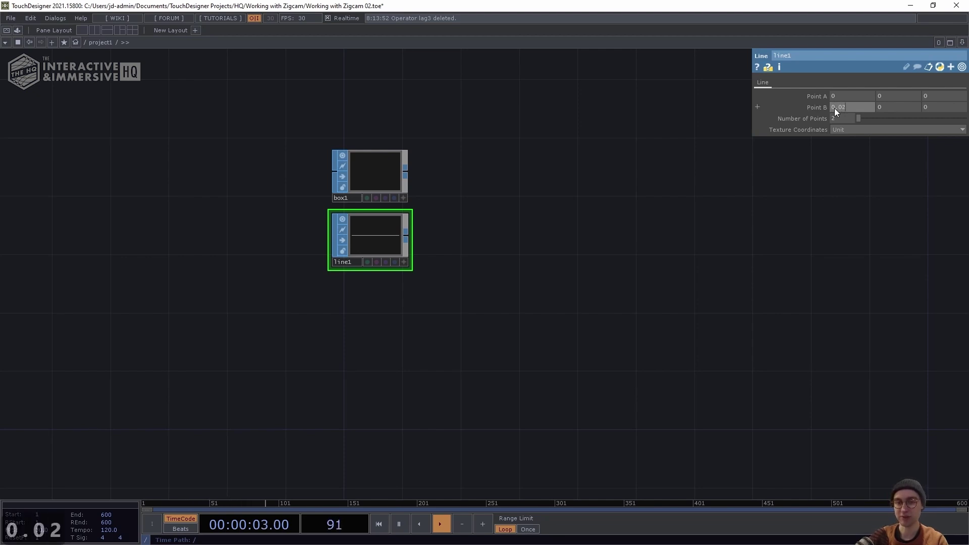
pyautogui.press('Return')
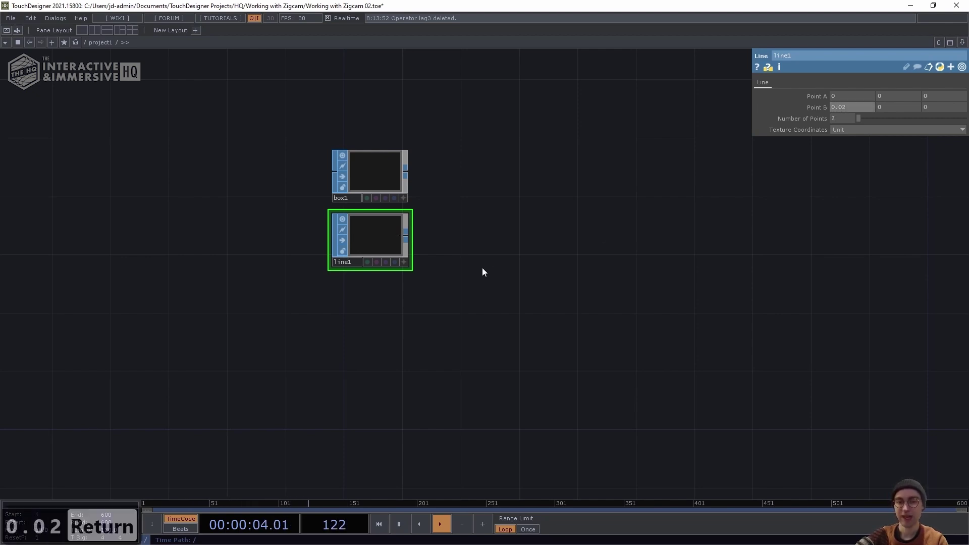
# Add a Copy SOP beside the box and line, wiring box1 into its first input and line1 into its second.
pyautogui.doubleClick(468, 208)
pyautogui.write('copy')
pyautogui.press('Return')
pyautogui.click(469, 208)
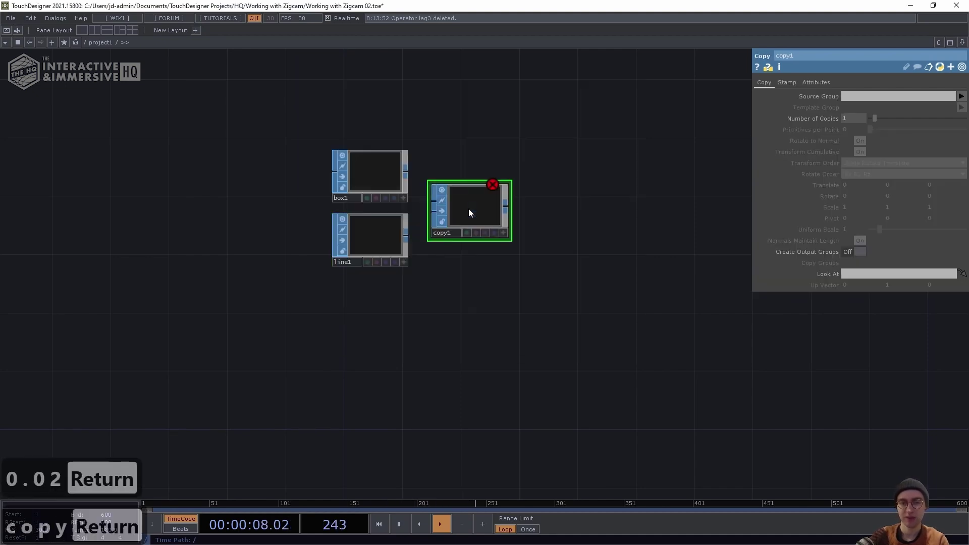
pyautogui.scroll(5, 439, 106)
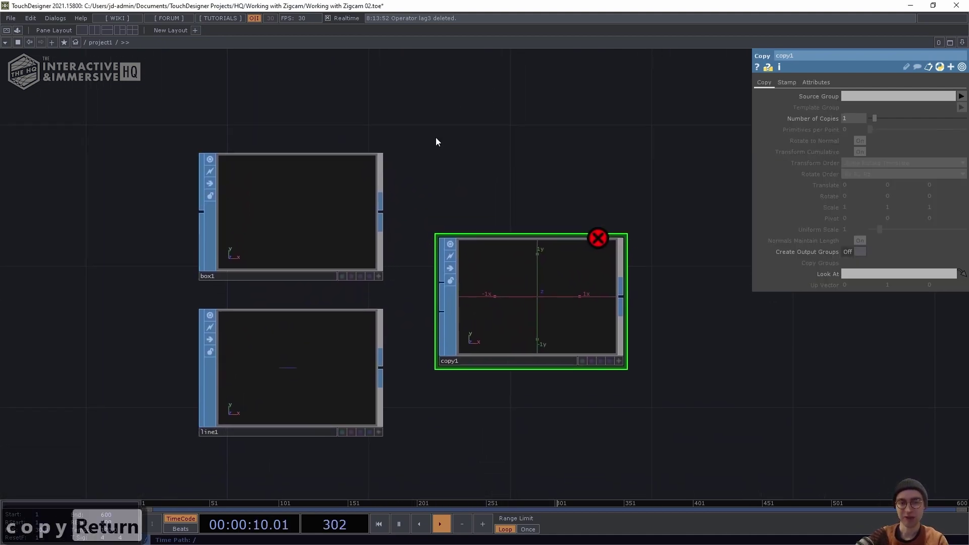
pyautogui.moveTo(505, 298)
pyautogui.mouseDown()
pyautogui.moveTo(495, 297)
pyautogui.moveTo(509, 300)
pyautogui.mouseUp()
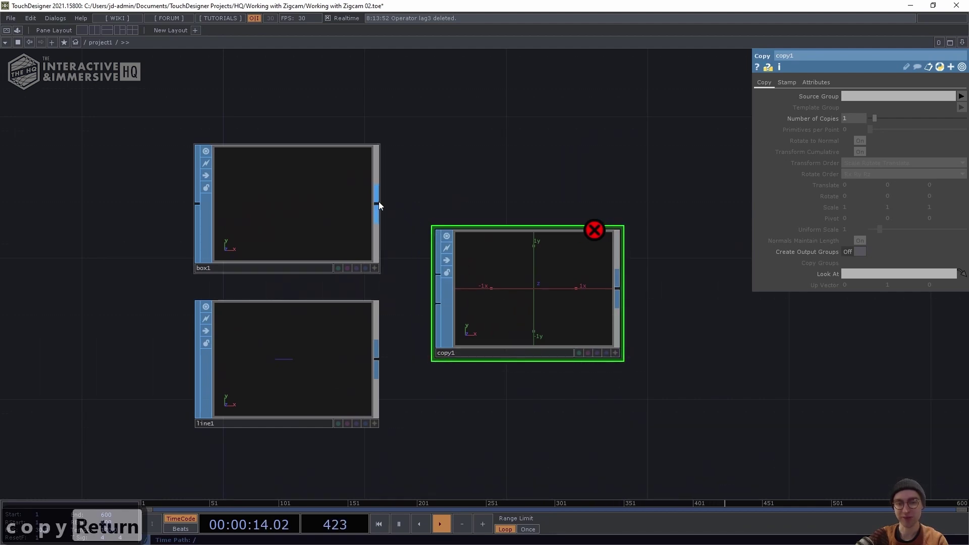
pyautogui.moveTo(377, 203); pyautogui.dragTo(437, 273)
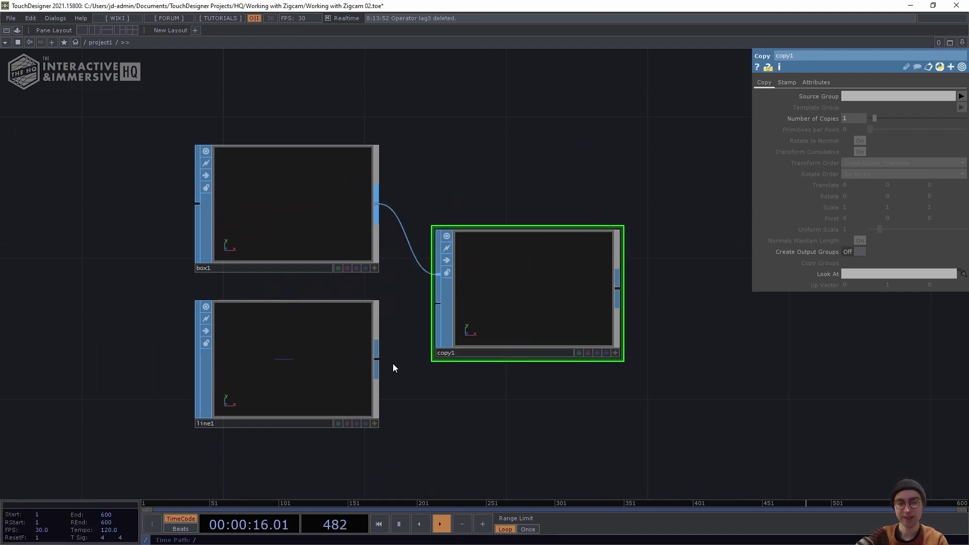
pyautogui.moveTo(376, 362); pyautogui.dragTo(438, 301)
# Append a Null SOP to the output of copy1.
pyautogui.scroll(-1, 592, 415)
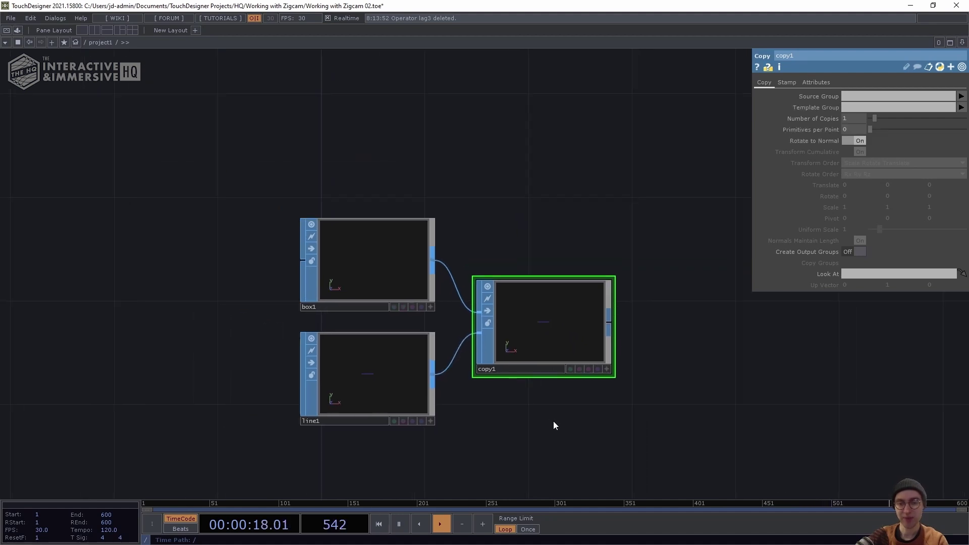
pyautogui.moveTo(554, 425); pyautogui.dragTo(455, 374)
pyautogui.hotkey('alt', 'n')
pyautogui.click(608, 284)
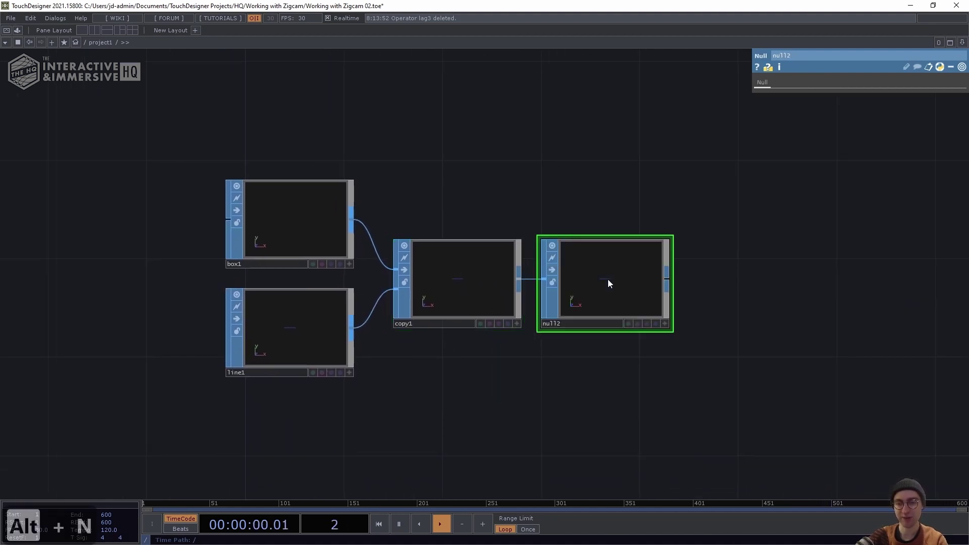
# Create a Geometry COMP from the output of the Null SOP that follows copy1.
pyautogui.moveTo(603, 387); pyautogui.dragTo(411, 389)
pyautogui.scroll(-1, 464, 295)
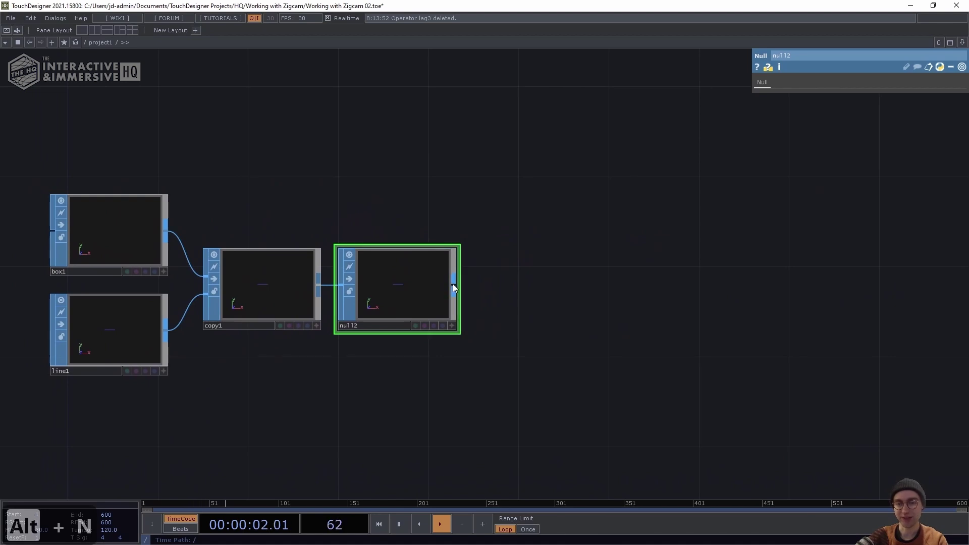
pyautogui.rightClick(453, 285)
pyautogui.click(294, 162)
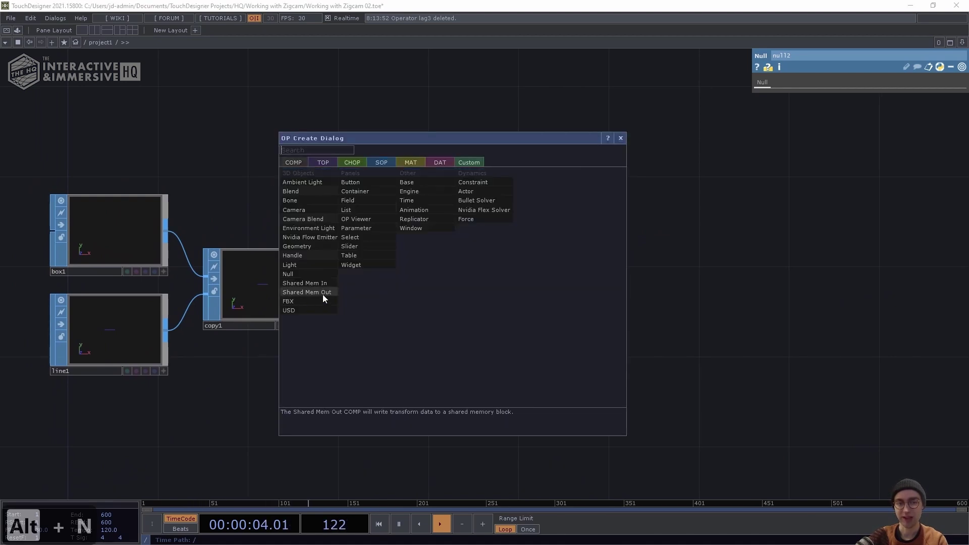
pyautogui.click(301, 246)
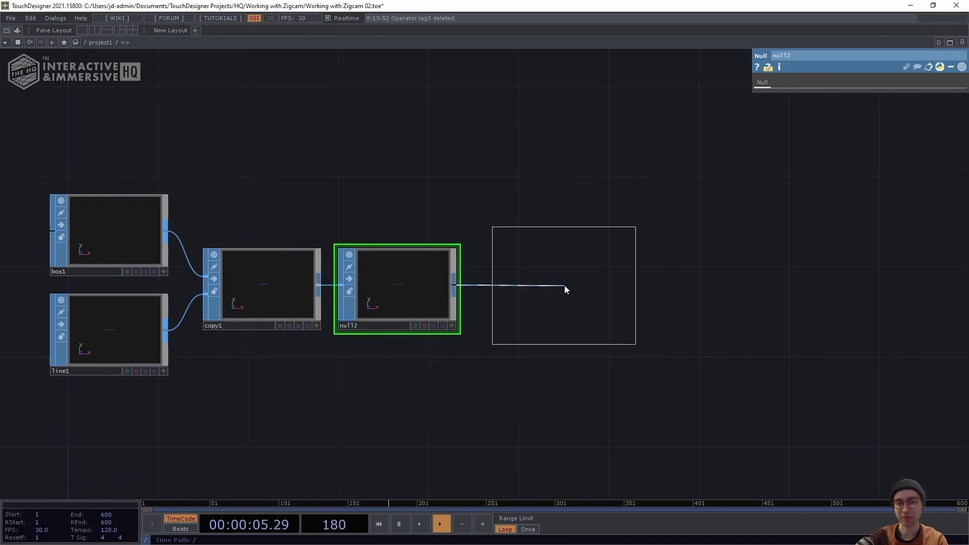
pyautogui.click(564, 285)
pyautogui.moveTo(606, 387); pyautogui.dragTo(495, 368)
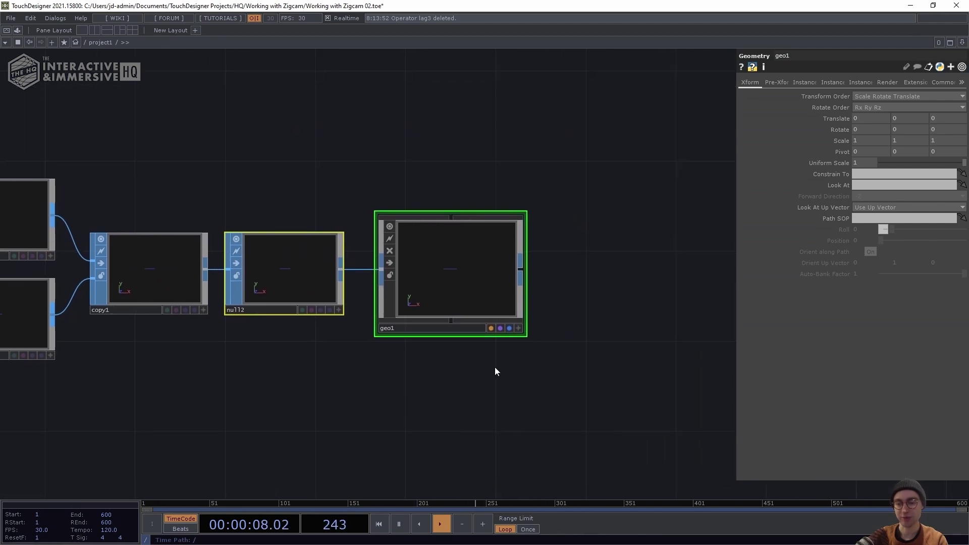
# Add a Camera COMP and place it directly above geo1.
pyautogui.scroll(-3, 582, 330)
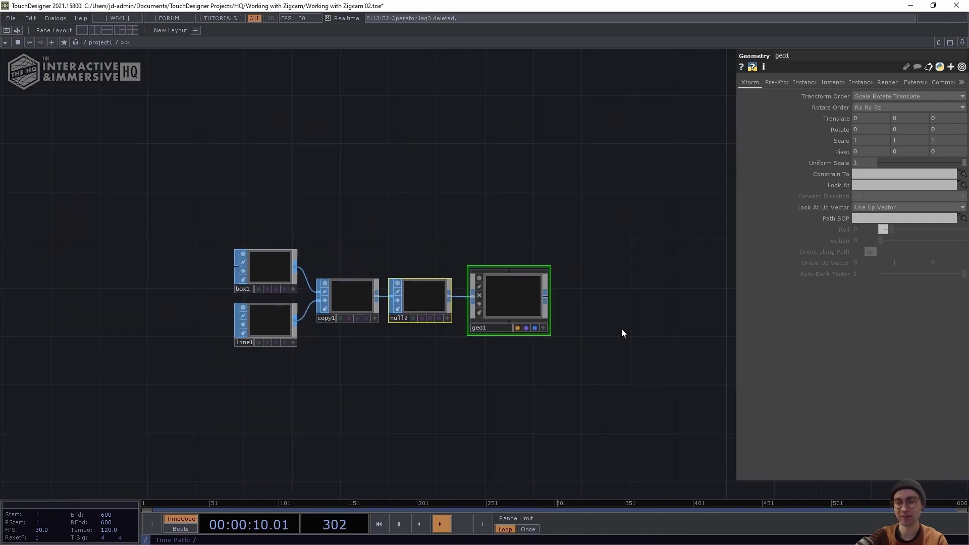
pyautogui.press('Tab')
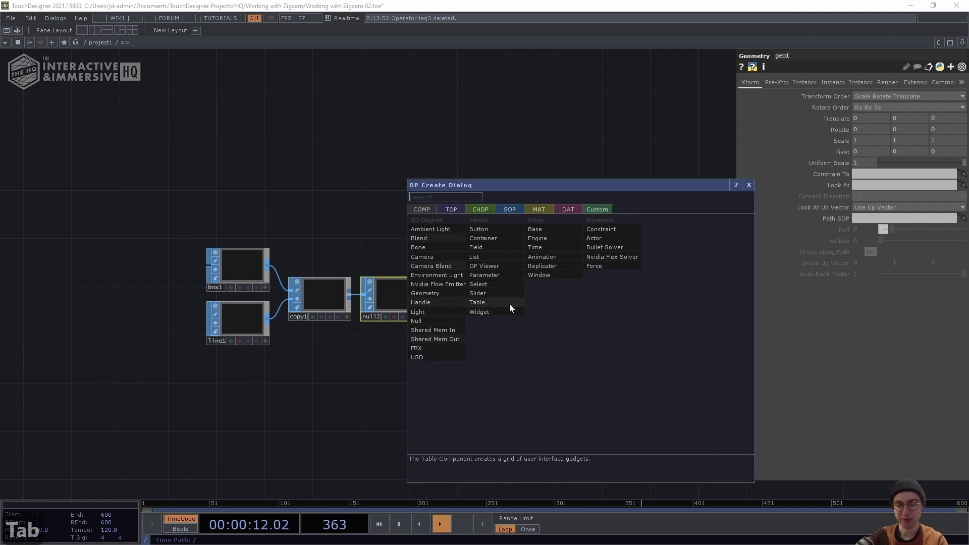
pyautogui.write('ca')
pyautogui.write('ra')
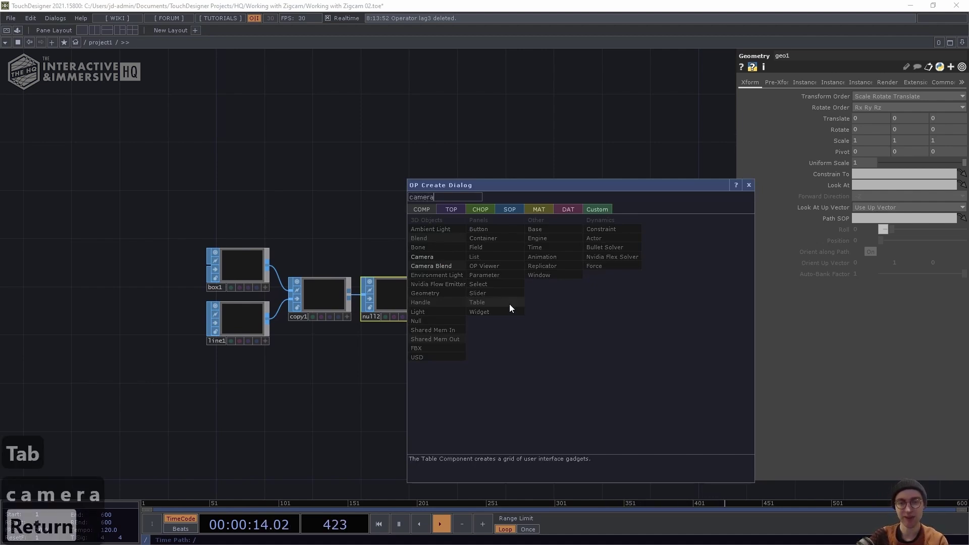
pyautogui.press('Return')
pyautogui.click(510, 304)
pyautogui.moveTo(494, 236); pyautogui.dragTo(481, 223)
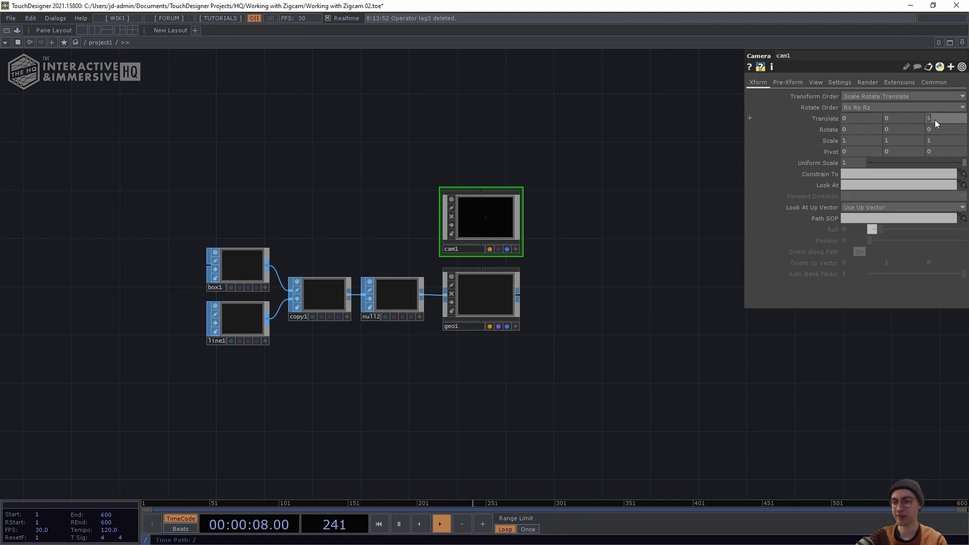
# Set the Translate Z of cam1 to 0.8.
pyautogui.write('0.')
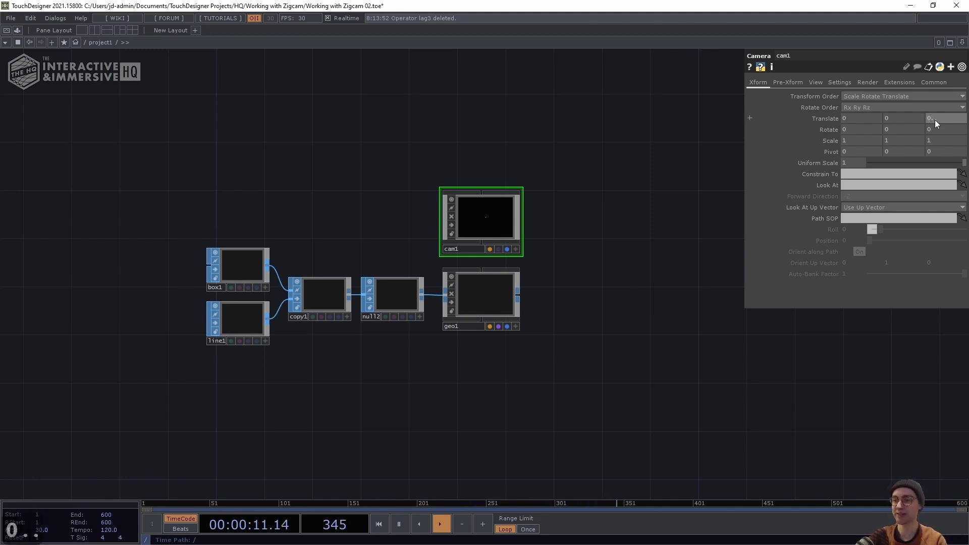
pyautogui.press('BackSpace')
pyautogui.write('8')
pyautogui.press('Return')
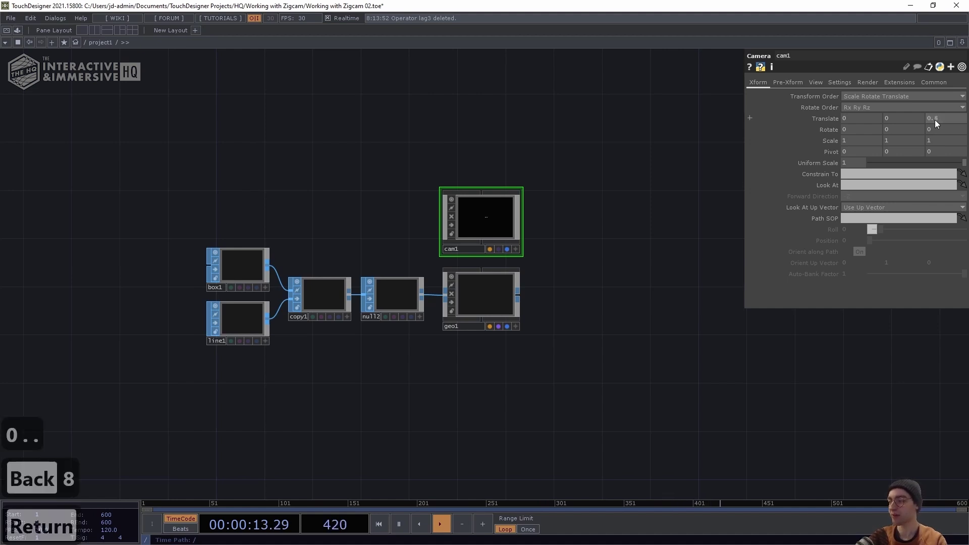
# Add a Null COMP above cam1 and connect it as the camera's parent.
pyautogui.doubleClick(473, 145)
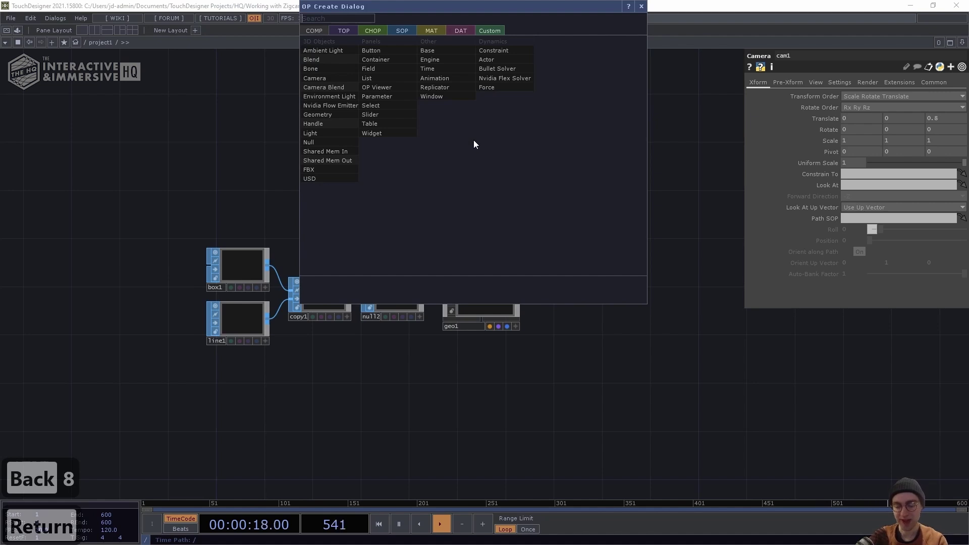
pyautogui.write('null')
pyautogui.press('Return')
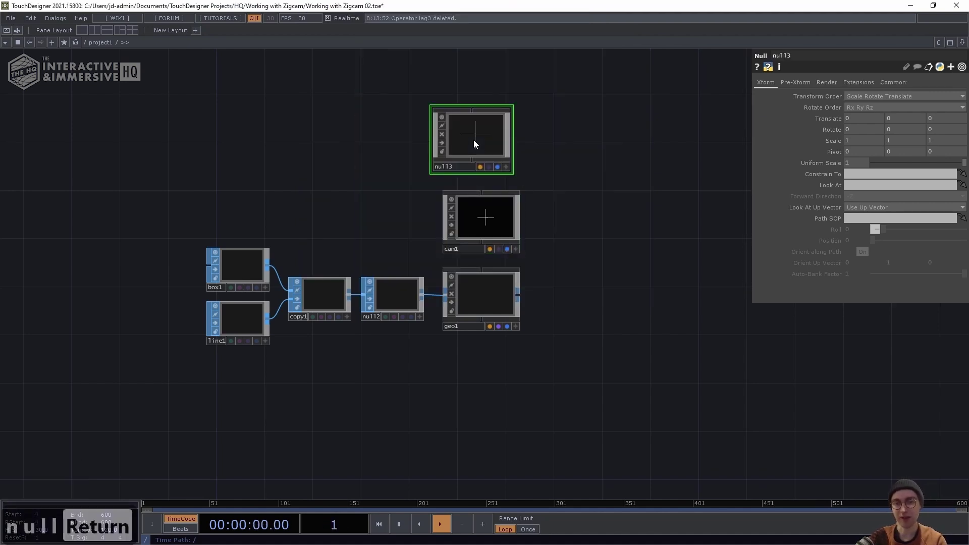
pyautogui.click(483, 154)
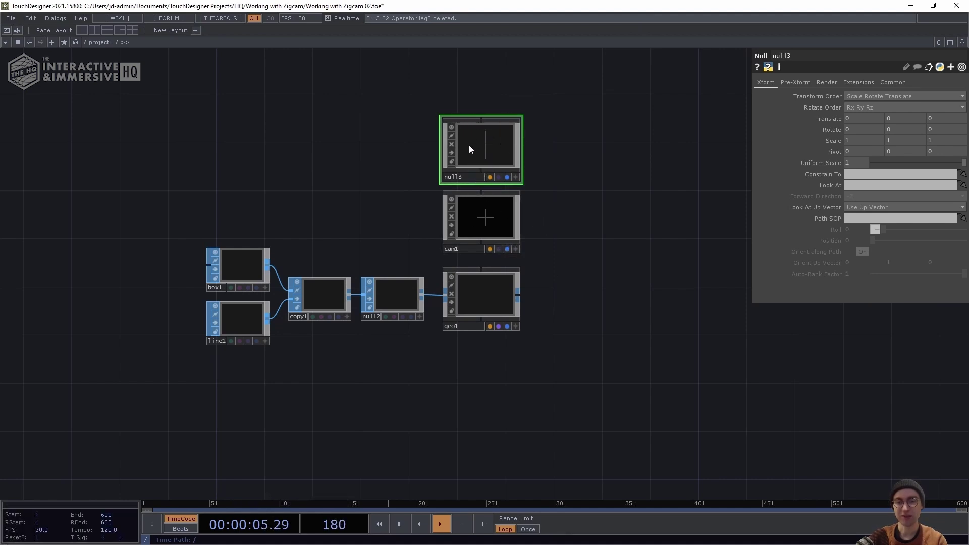
pyautogui.moveTo(482, 170); pyautogui.dragTo(480, 190)
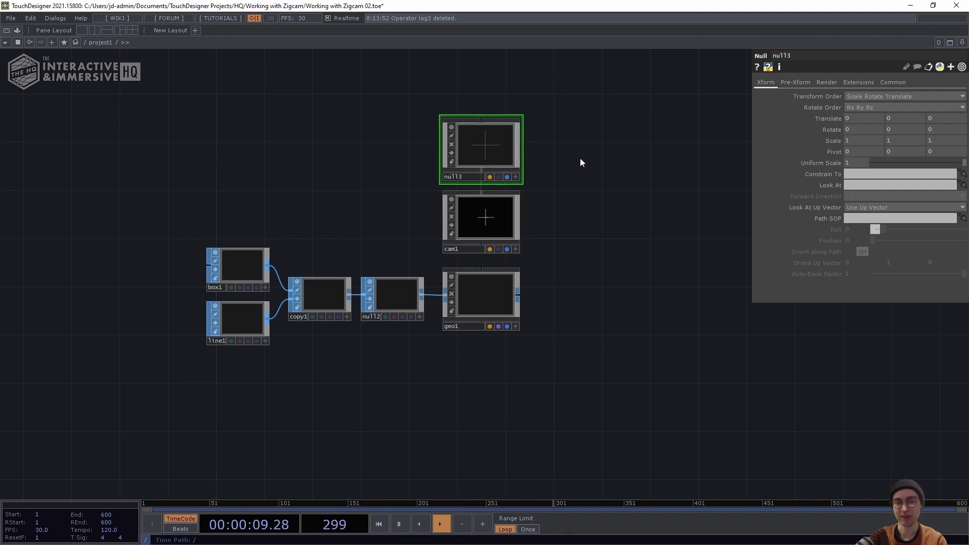
# Add a Light COMP and place it directly below geo1.
pyautogui.scroll(2, 617, 206)
pyautogui.scroll(1, 617, 211)
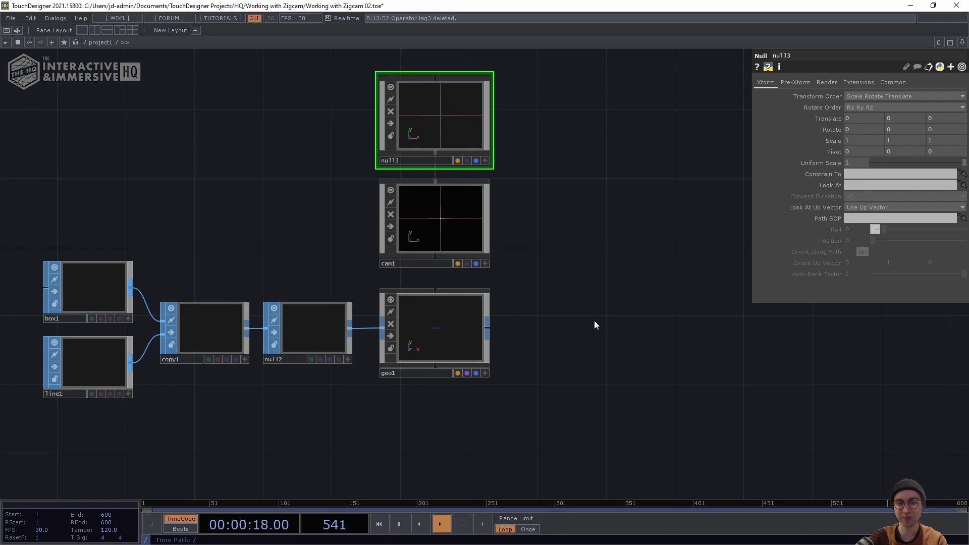
pyautogui.moveTo(595, 320); pyautogui.dragTo(567, 221)
pyautogui.scroll(-4, 557, 275)
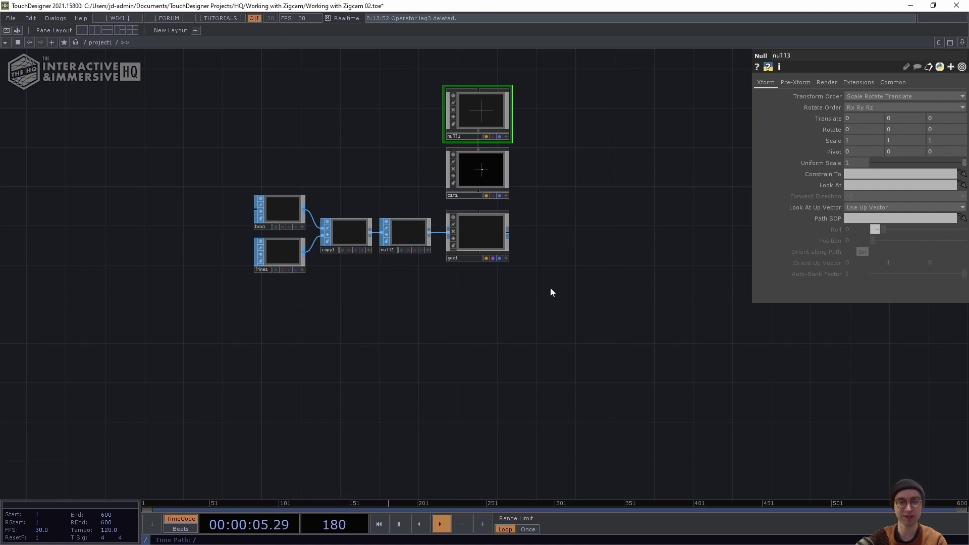
pyautogui.press('Tab')
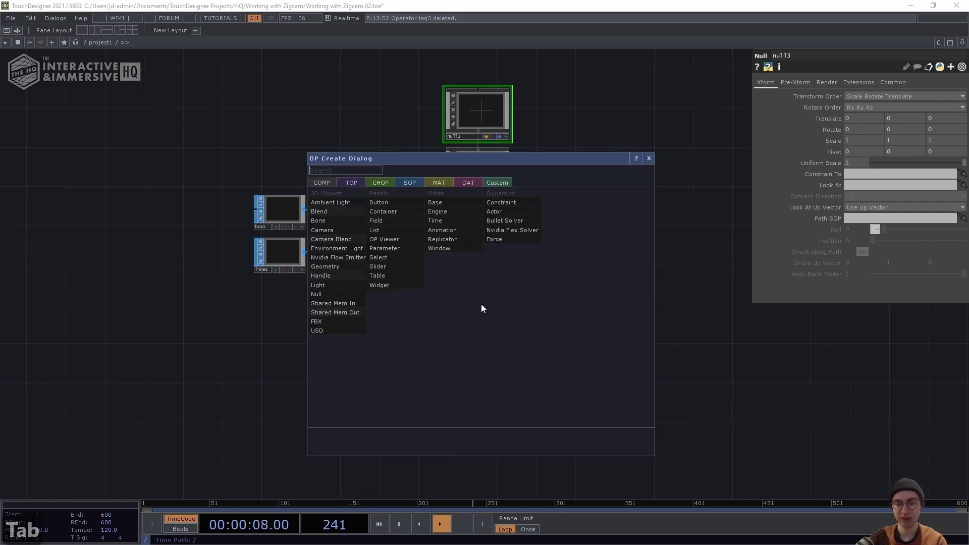
pyautogui.write('light')
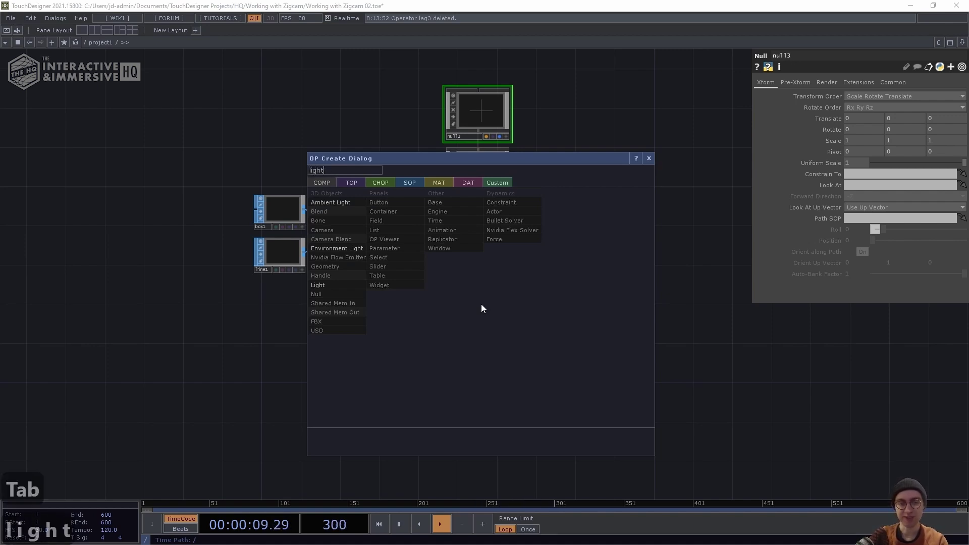
pyautogui.press('Return')
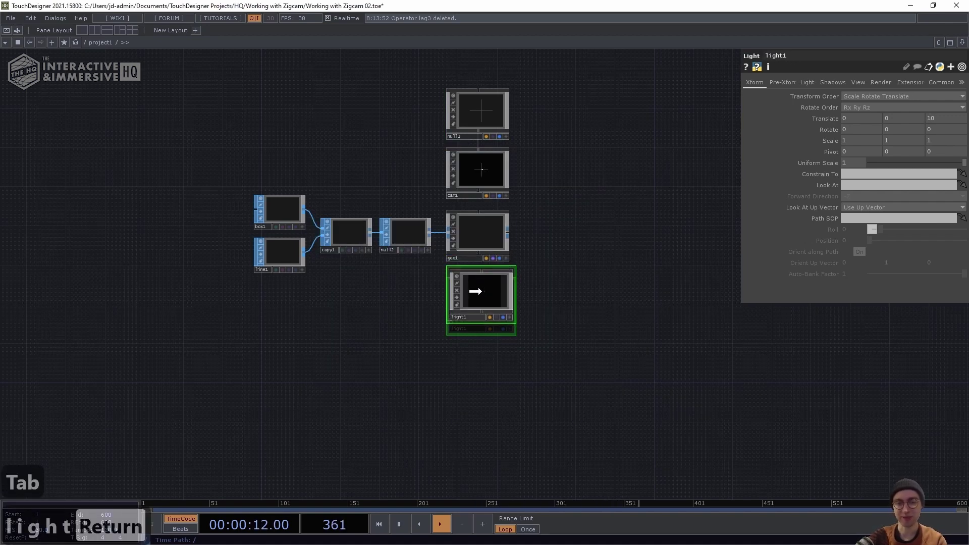
pyautogui.click(478, 296)
# Duplicate light1 and place the copy directly below it.
pyautogui.scroll(4, 458, 327)
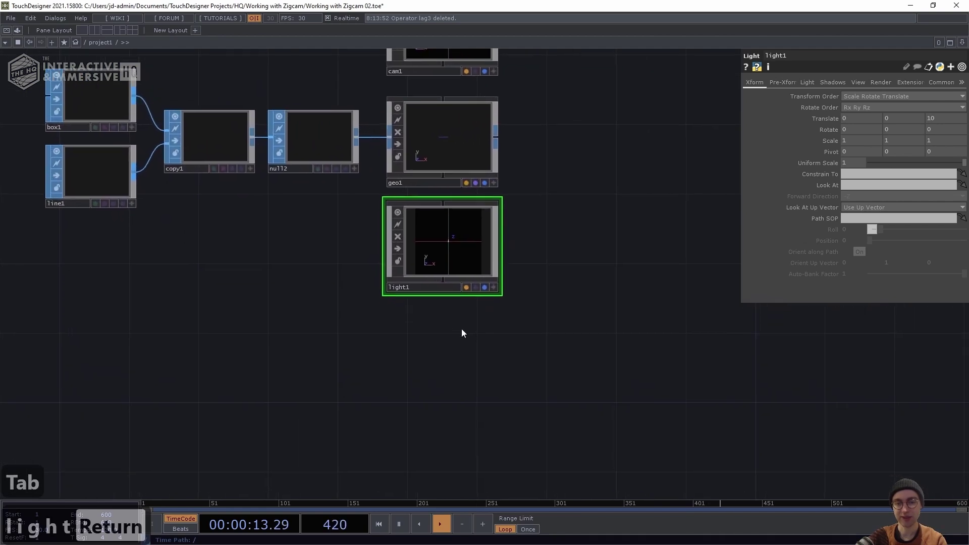
pyautogui.hotkey('ctrl', 'c')
pyautogui.hotkey('ctrl', 'v')
pyautogui.moveTo(444, 338); pyautogui.dragTo(443, 331)
# Set light1's Translate Y to 1 and Translate Z to 0.
pyautogui.click(451, 246)
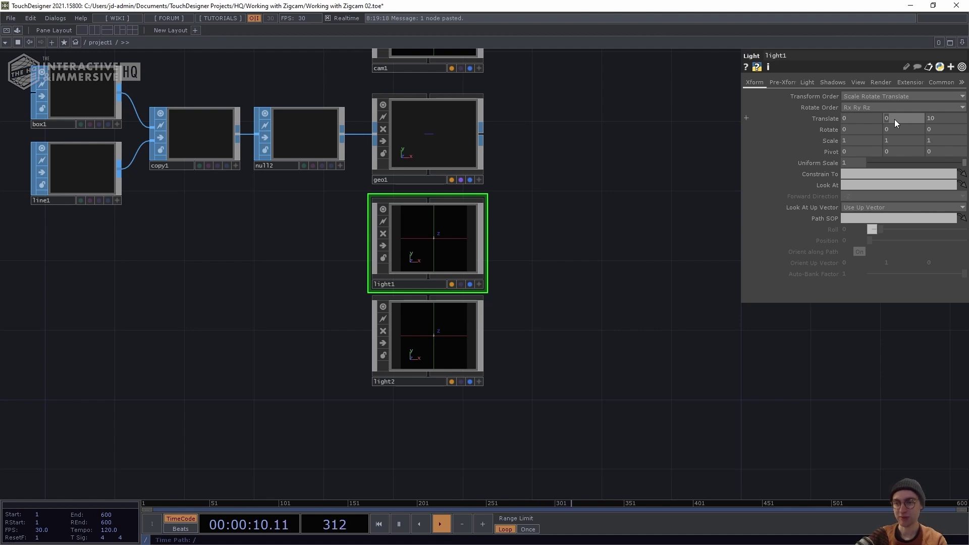
pyautogui.write('1')
pyautogui.click(950, 122)
pyautogui.write('0')
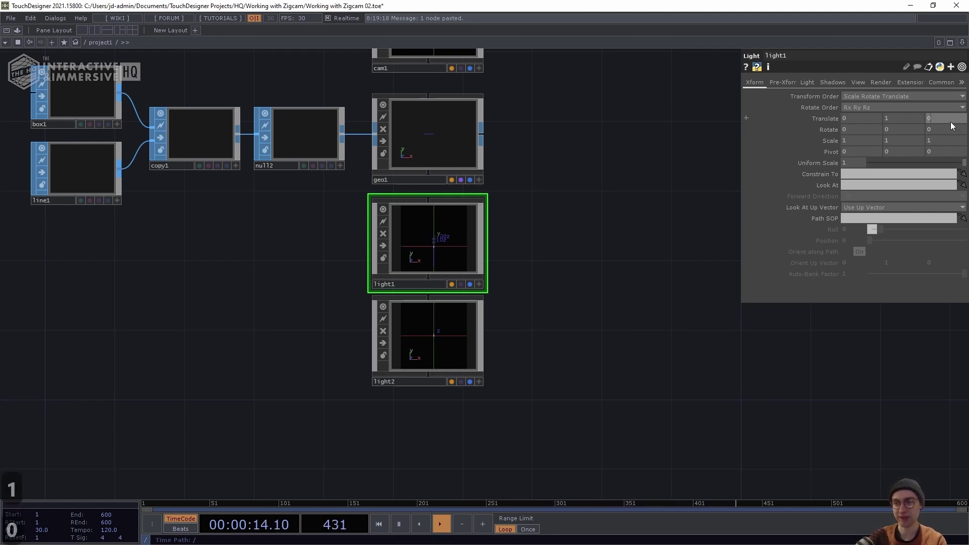
pyautogui.press('Return')
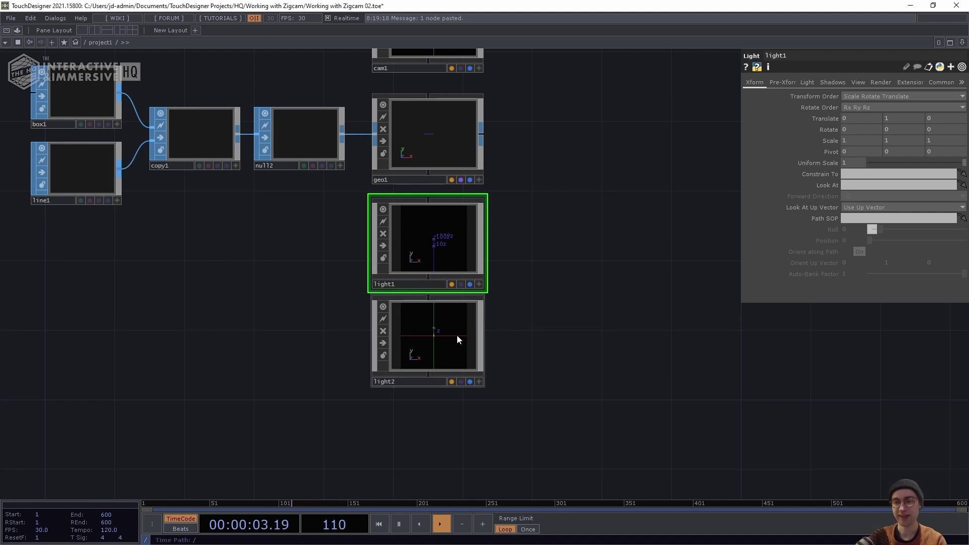
# Set light2's Translate Y to -3, Translate Z to 0 and Rotate X to 90.
pyautogui.click(456, 335)
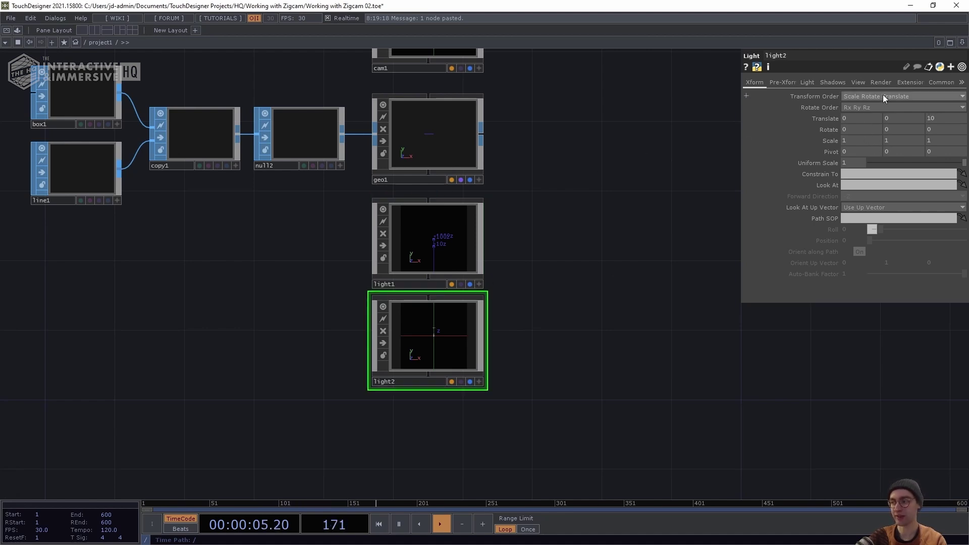
pyautogui.click(907, 118)
pyautogui.write('-3')
pyautogui.press('Tab')
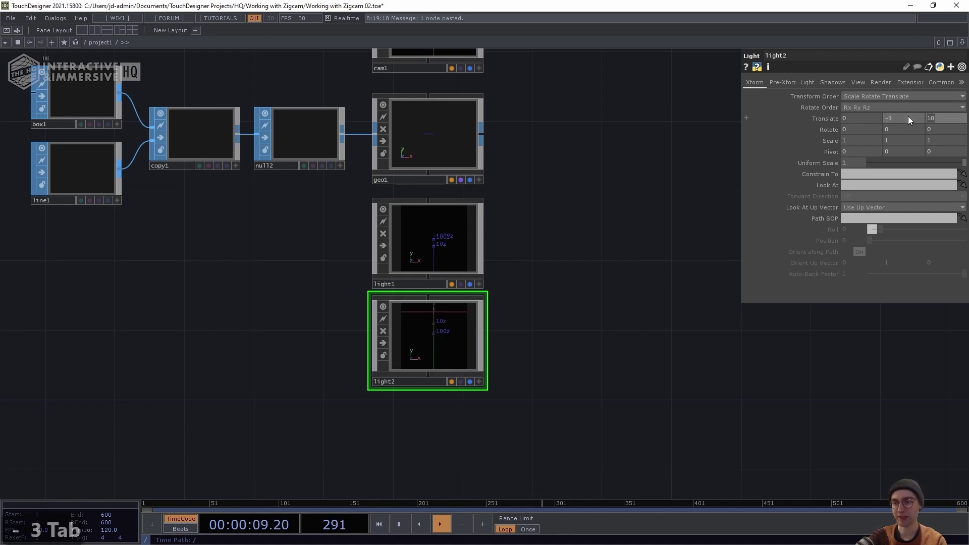
pyautogui.write('0')
pyautogui.press('Return')
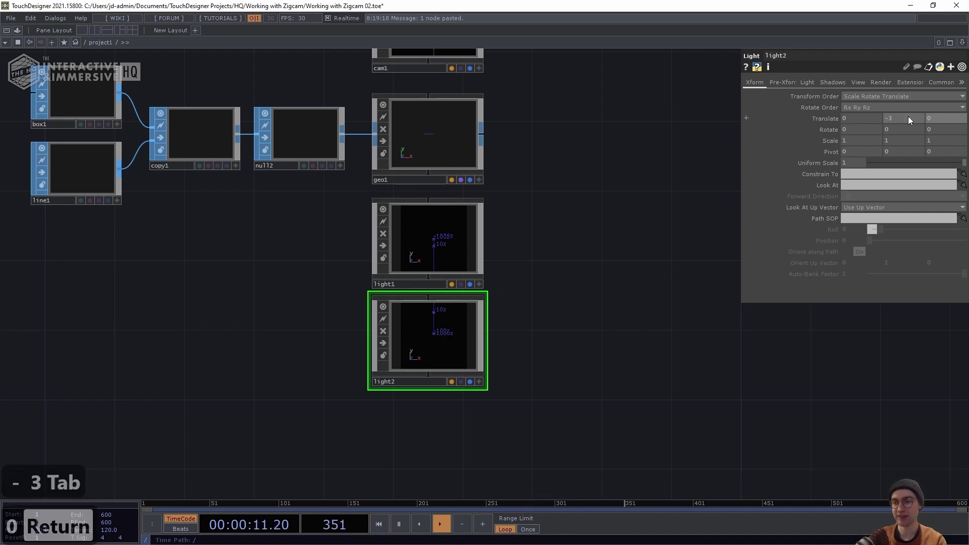
pyautogui.click(871, 128)
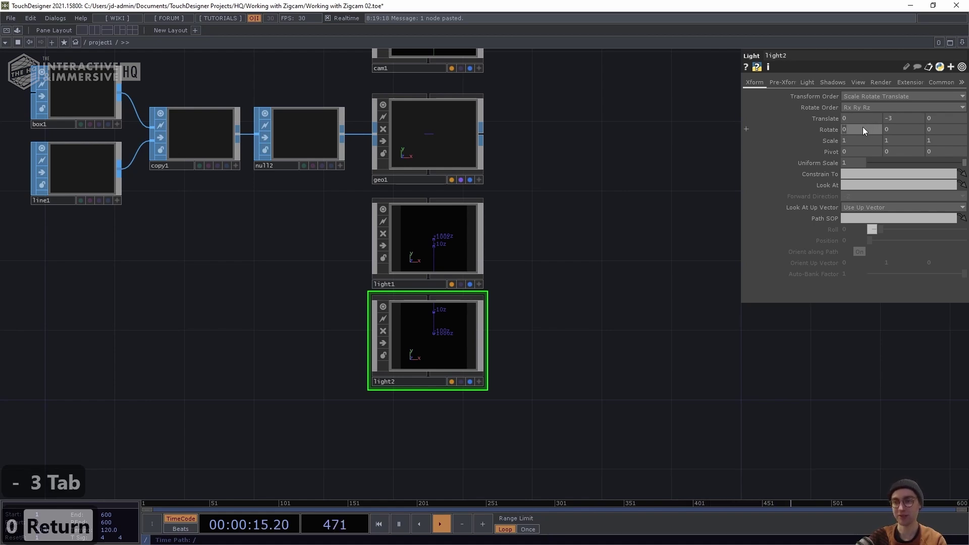
pyautogui.write('90')
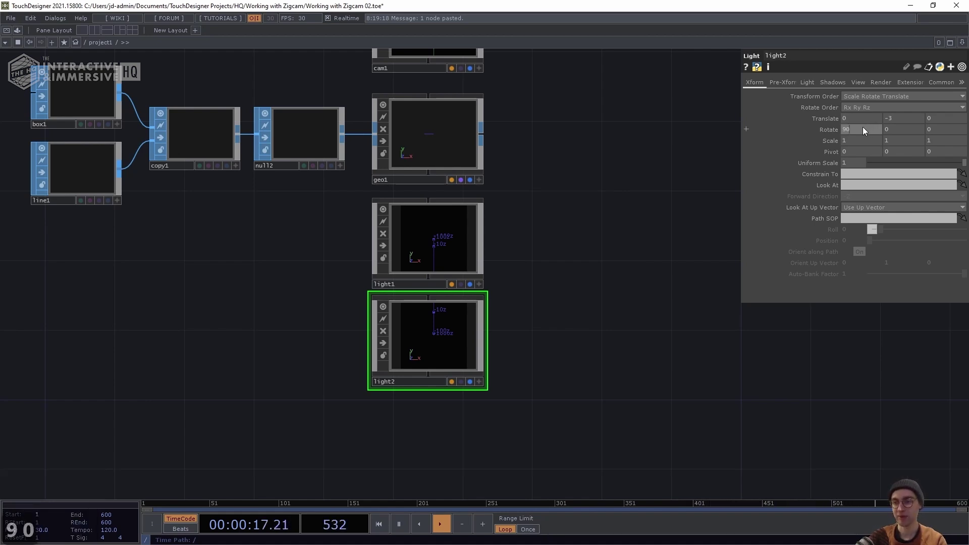
pyautogui.press('Return')
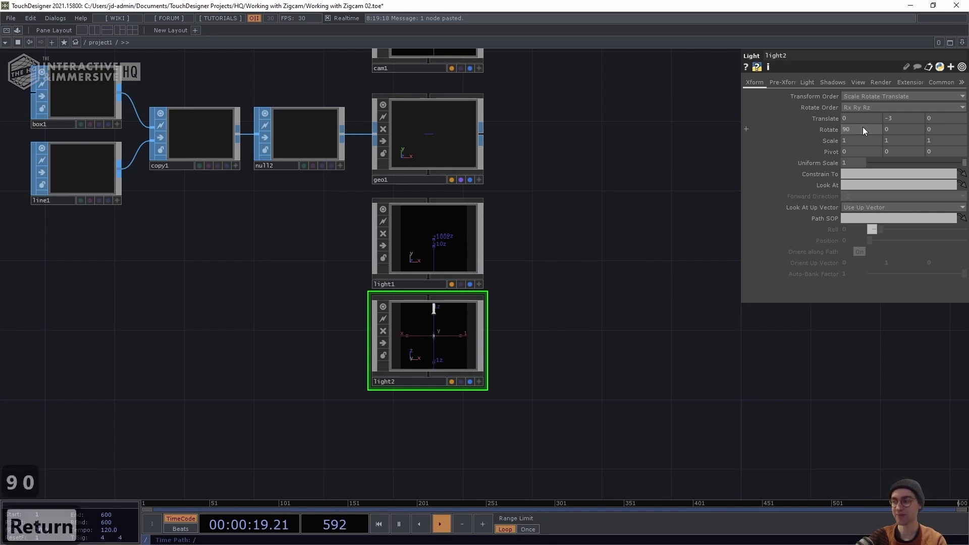
# Change light2's light type to Cone Light and set its Cone Angle to 145.
pyautogui.click(807, 83)
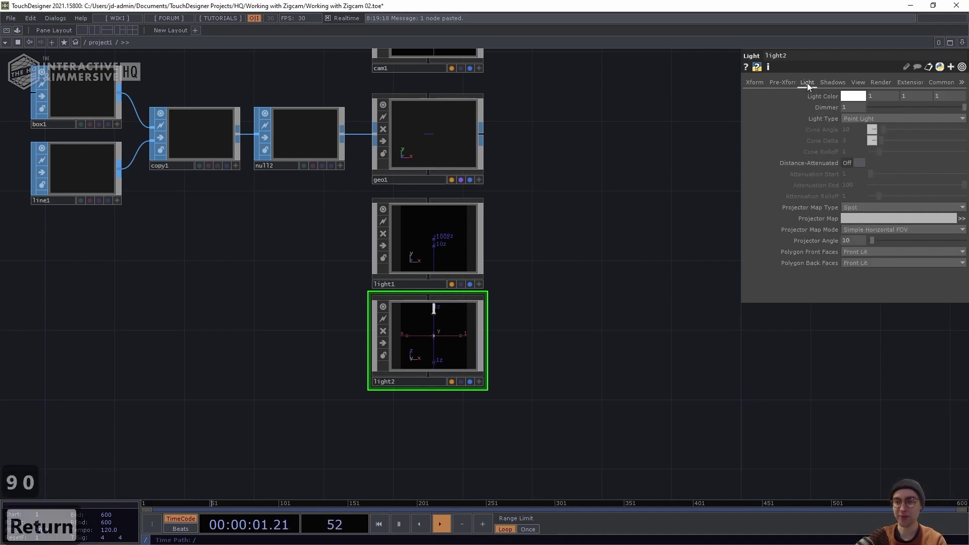
pyautogui.click(867, 116)
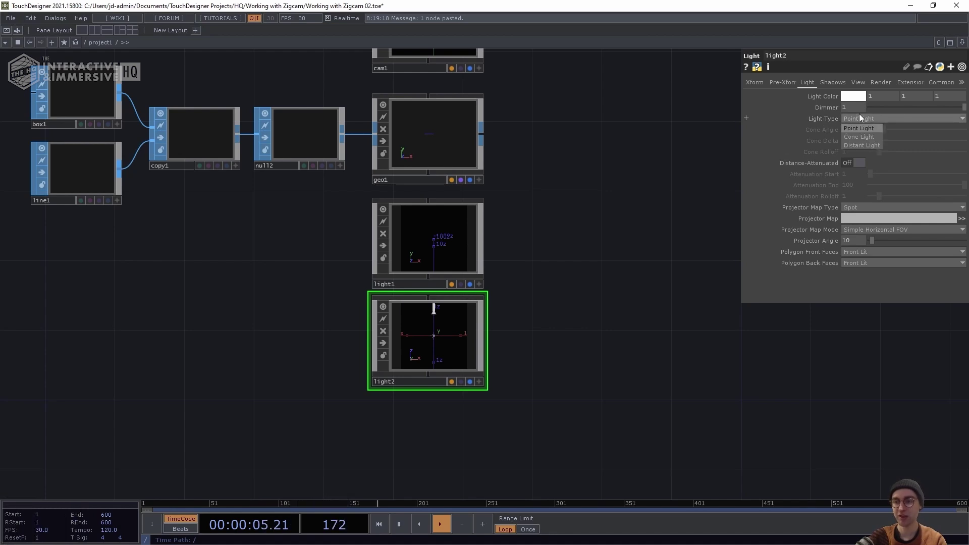
pyautogui.click(860, 138)
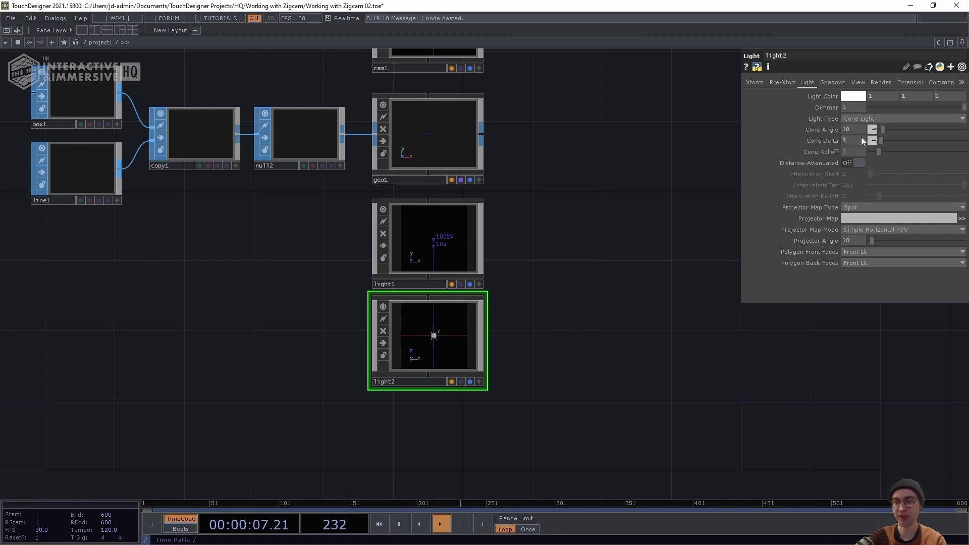
pyautogui.click(853, 129)
pyautogui.write('145')
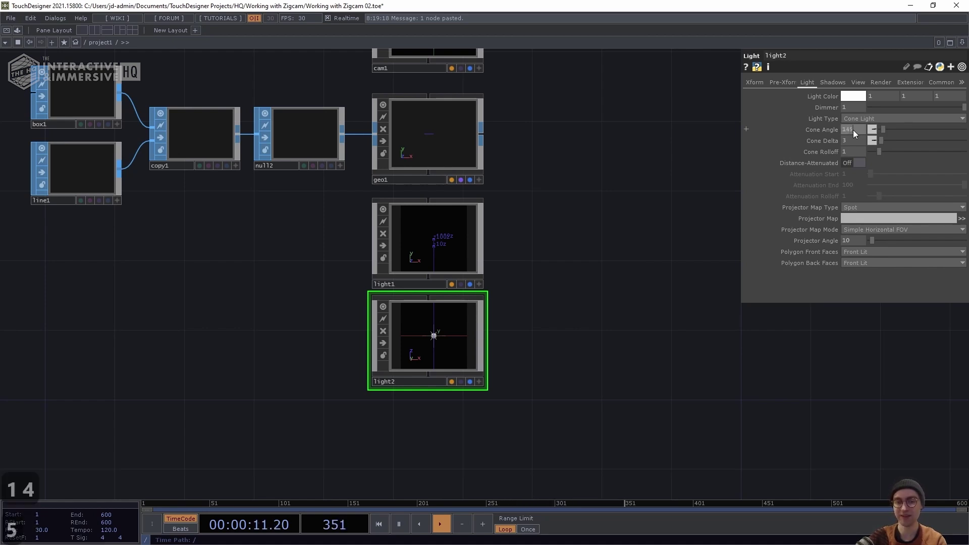
pyautogui.press('Return')
# Add a Render TOP and place it directly beside geo1.
pyautogui.scroll(-3, 577, 219)
pyautogui.moveTo(608, 205); pyautogui.dragTo(555, 281)
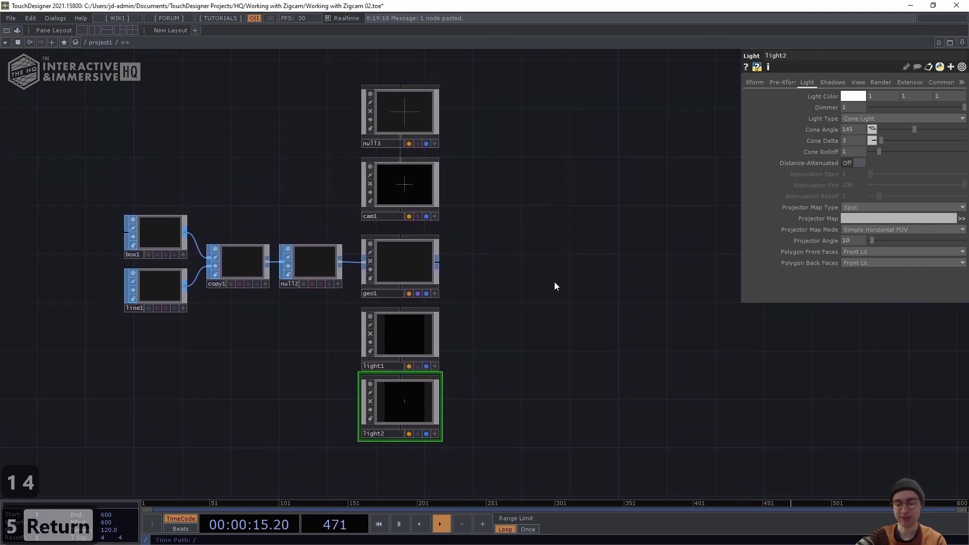
pyautogui.press('Tab')
pyautogui.press('Tab')
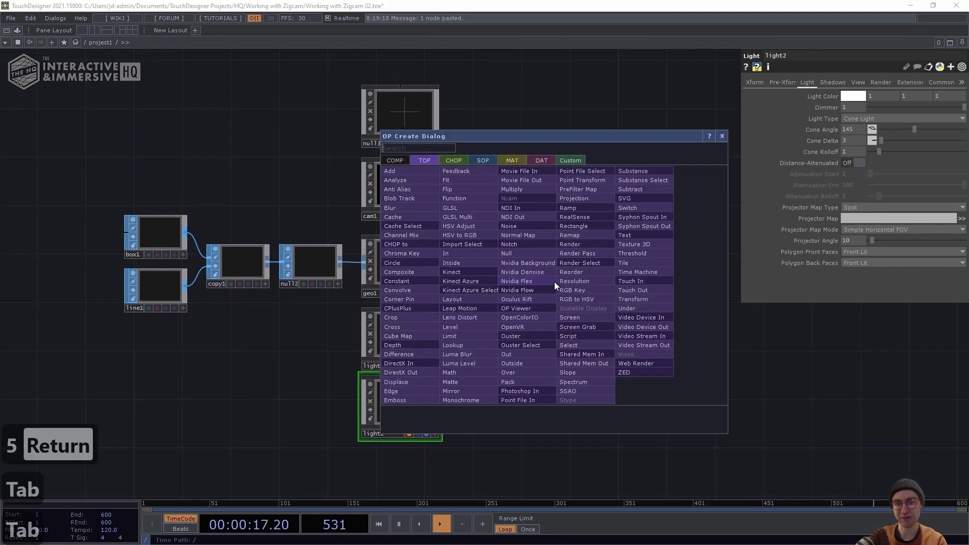
pyautogui.write('render')
pyautogui.press('Return')
pyautogui.click(554, 282)
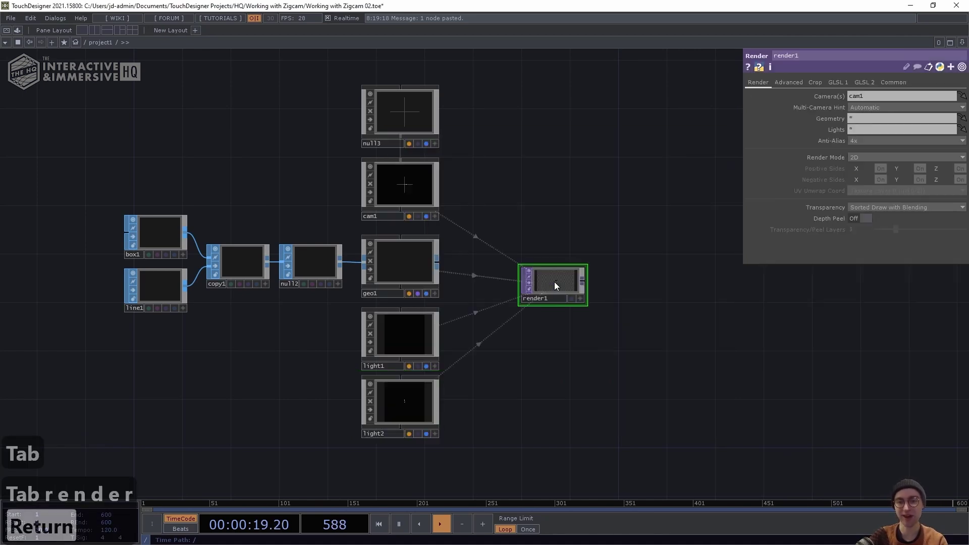
pyautogui.moveTo(554, 281); pyautogui.dragTo(494, 268)
pyautogui.click(487, 262)
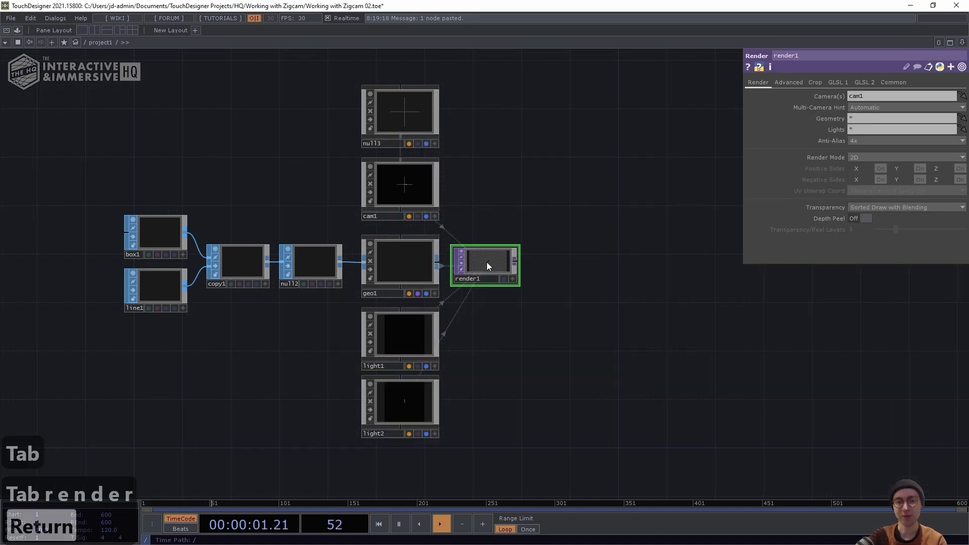
# Examine the image in render1's viewer up close to check how the geometry renders.
pyautogui.moveTo(504, 308); pyautogui.dragTo(676, 236, button='middle')
pyautogui.moveTo(506, 325); pyautogui.dragTo(532, 428)
pyautogui.moveTo(516, 363); pyautogui.dragTo(534, 474, button='middle')
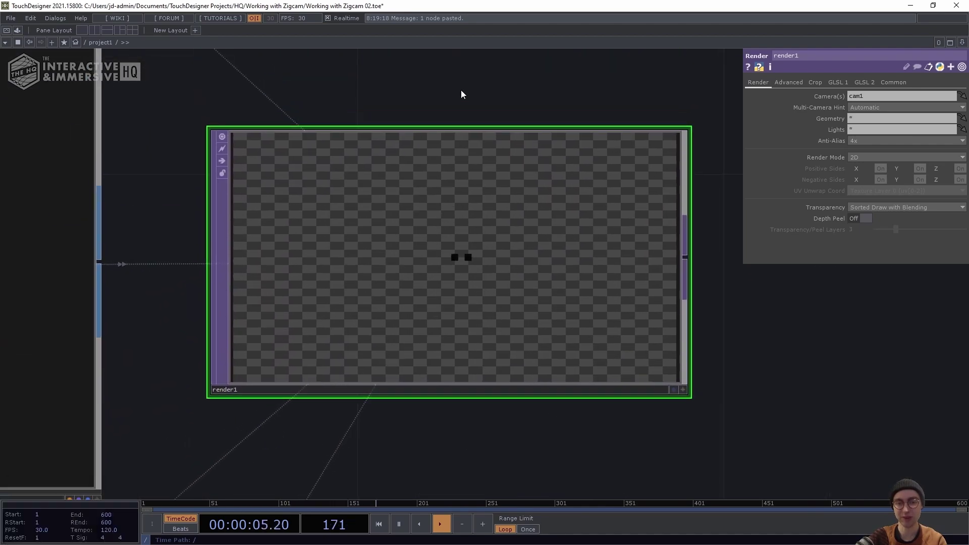
pyautogui.scroll(4, 459, 96)
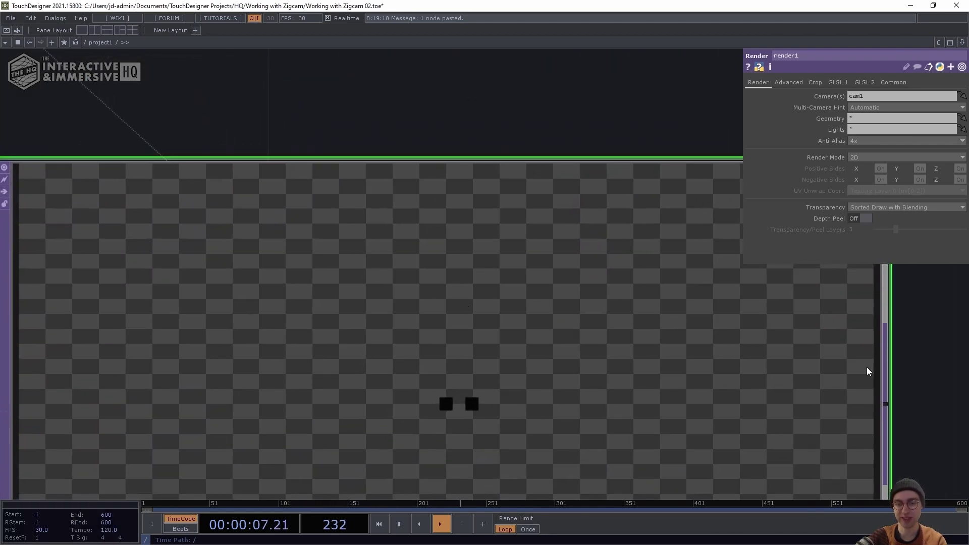
pyautogui.scroll(-4, 802, 418)
pyautogui.scroll(-6, 801, 414)
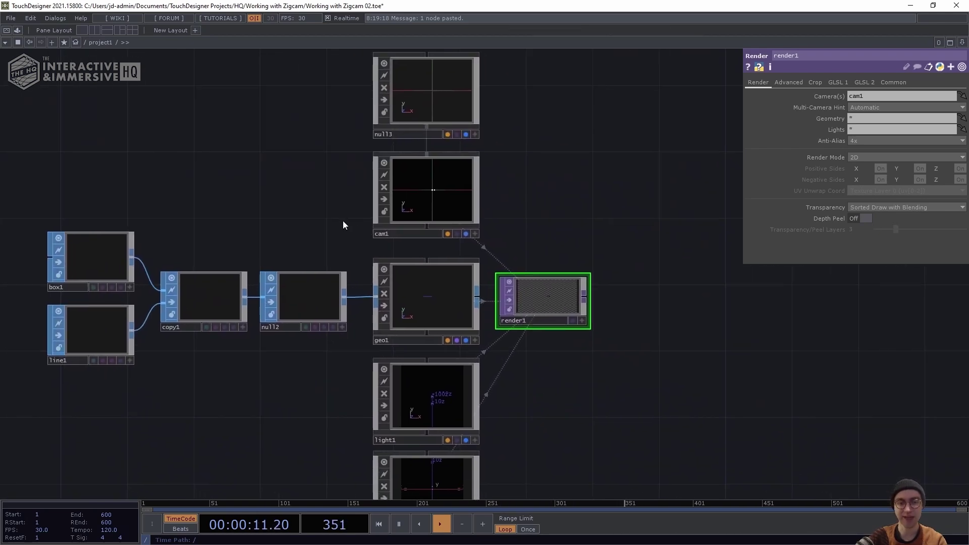
# Add a PBR material above null2 and assign it to geo1 as its Material parameter.
pyautogui.press('Tab')
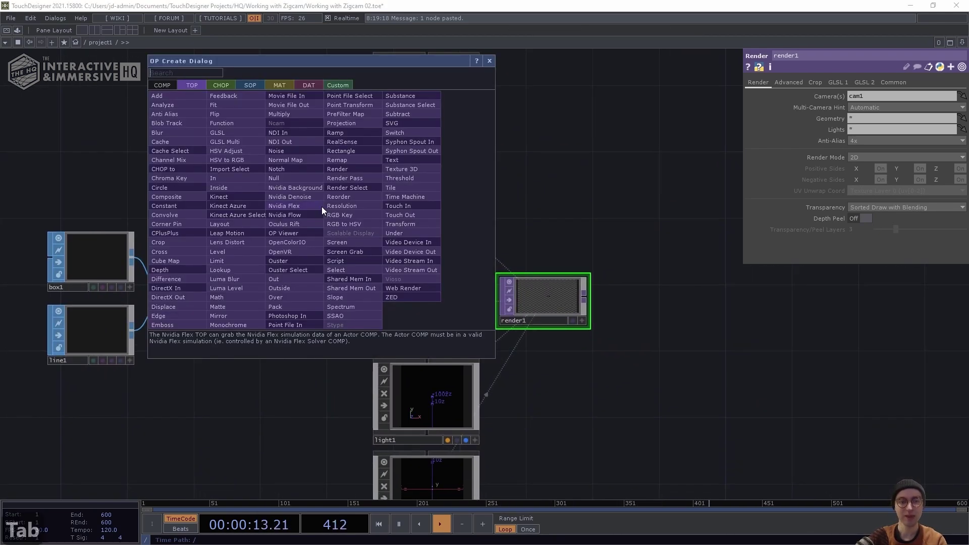
pyautogui.click(281, 86)
pyautogui.click(158, 160)
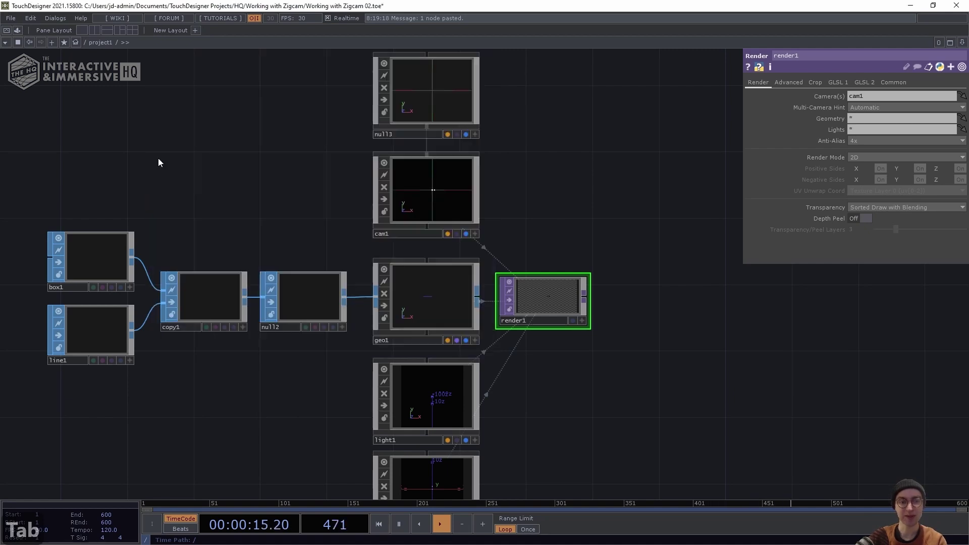
pyautogui.click(295, 190)
pyautogui.moveTo(295, 190); pyautogui.dragTo(303, 201)
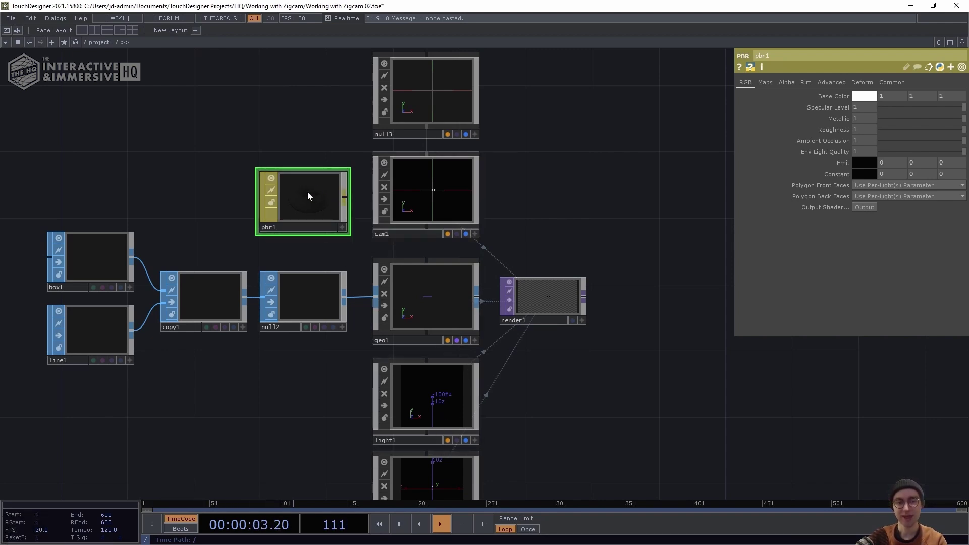
pyautogui.moveTo(309, 195); pyautogui.dragTo(419, 278)
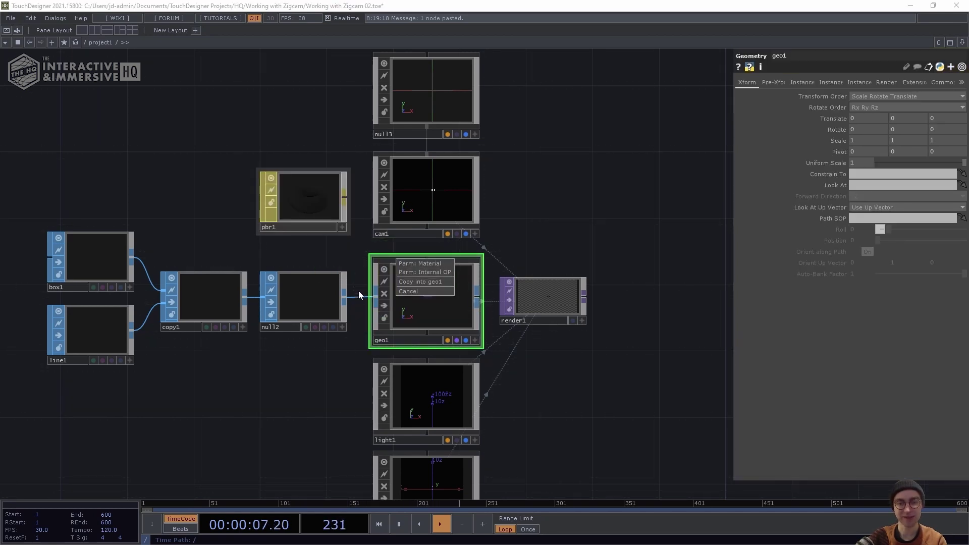
pyautogui.click(426, 261)
# Set the Roughness of the pbr1 material to 0.1.
pyautogui.click(289, 192)
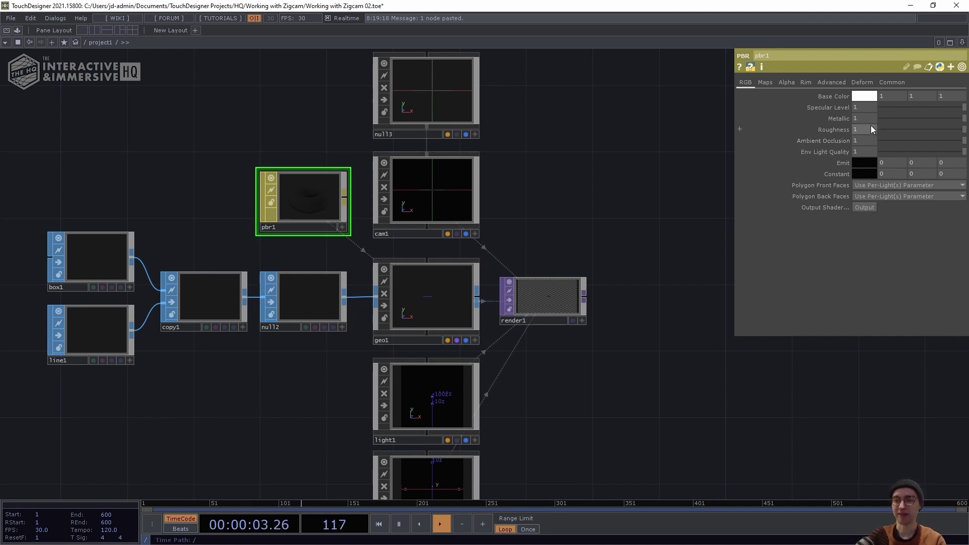
pyautogui.click(863, 129)
pyautogui.write('0.')
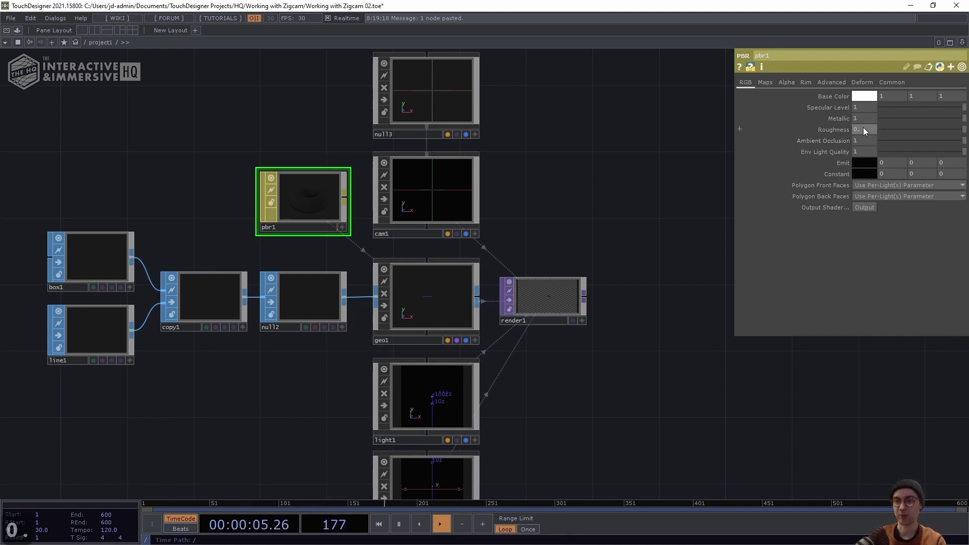
pyautogui.write('1')
pyautogui.press('Return')
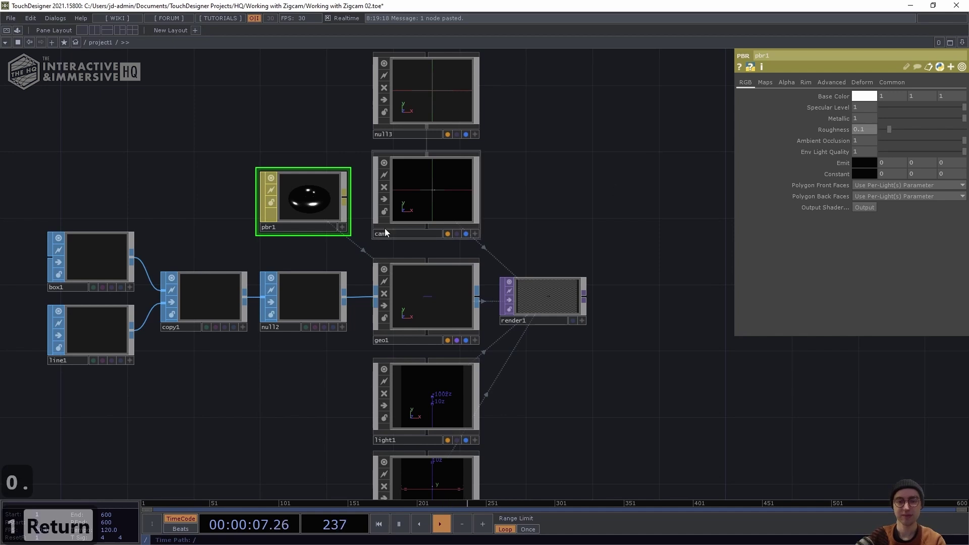
# Add a Noise TOP and place it directly below line1.
pyautogui.scroll(-4, 526, 183)
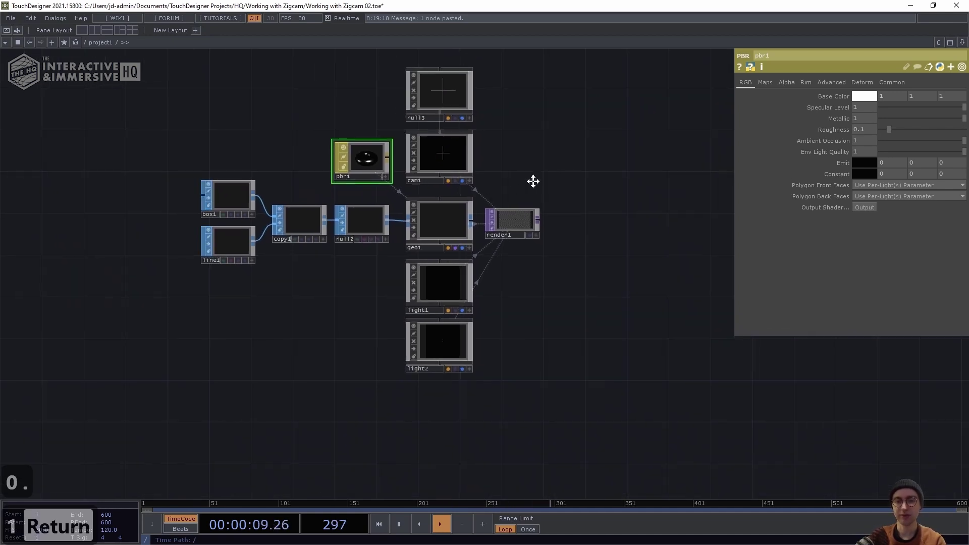
pyautogui.moveTo(553, 172); pyautogui.dragTo(518, 197)
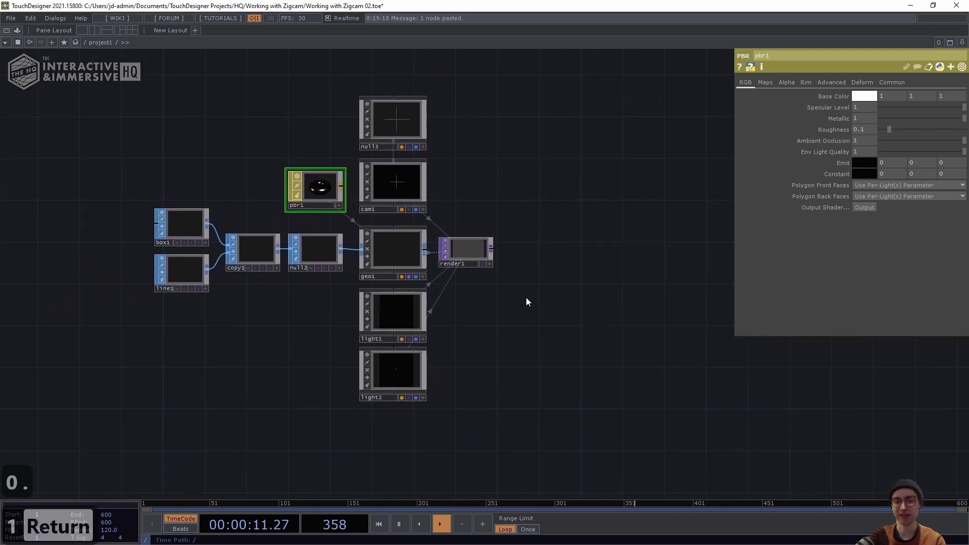
pyautogui.scroll(3, 516, 295)
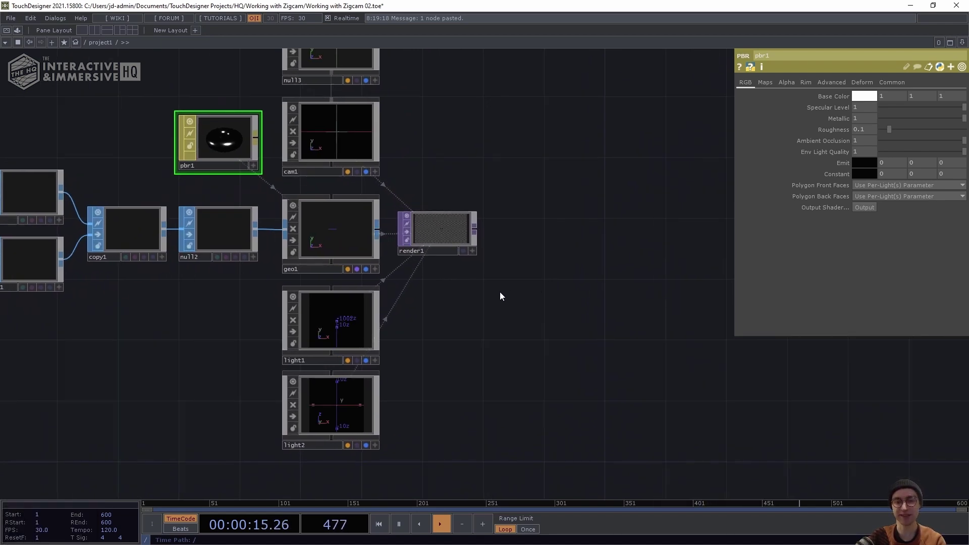
pyautogui.moveTo(168, 335); pyautogui.dragTo(406, 308)
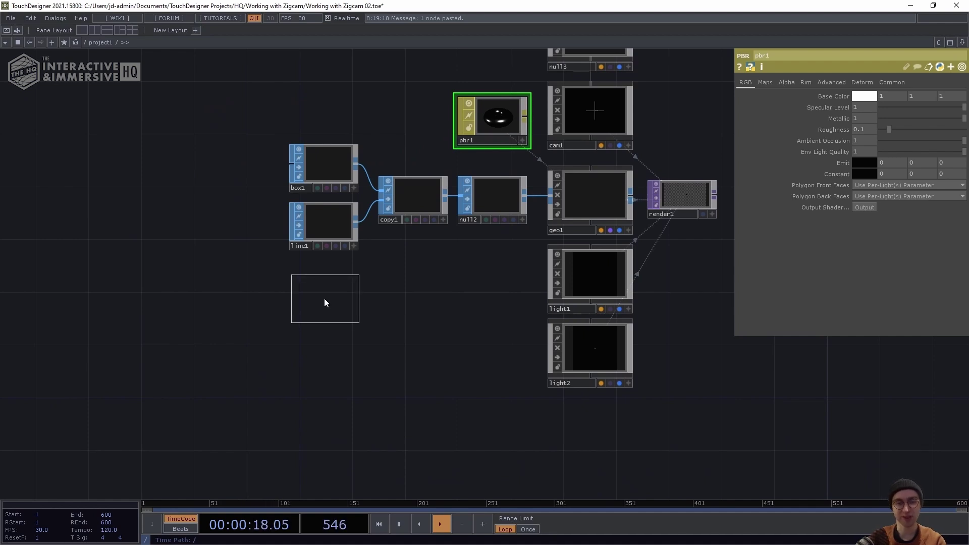
pyautogui.click(324, 299)
pyautogui.moveTo(322, 299); pyautogui.dragTo(322, 321)
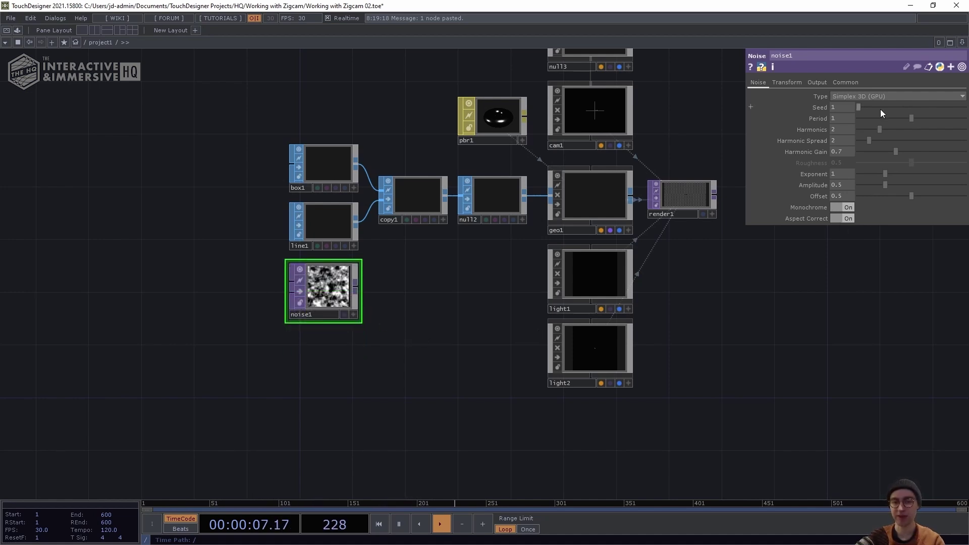
# Set noise1's resolution to 120 by 120 and its pixel format to 32-bit float (RGBA).
pyautogui.click(844, 83)
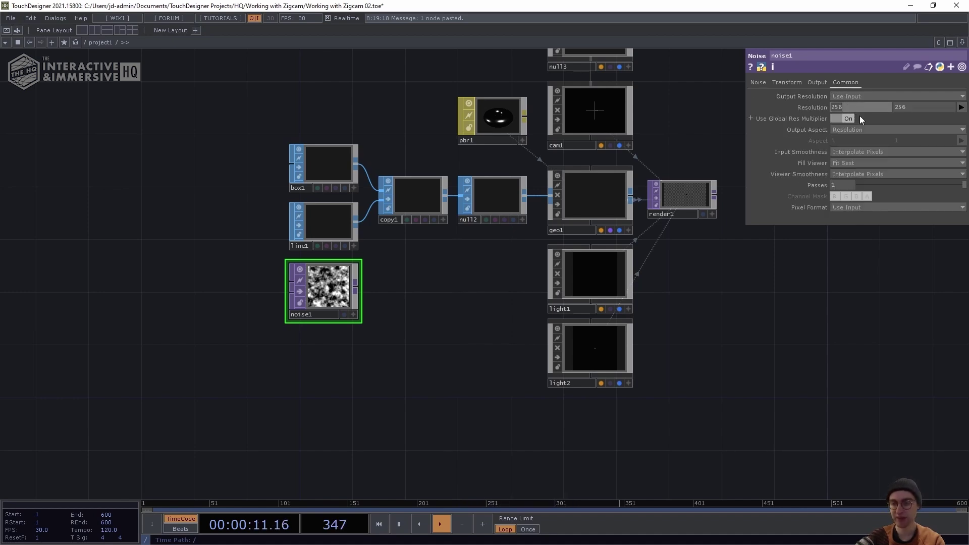
pyautogui.write('120')
pyautogui.press('Tab')
pyautogui.write('120')
pyautogui.press('Return')
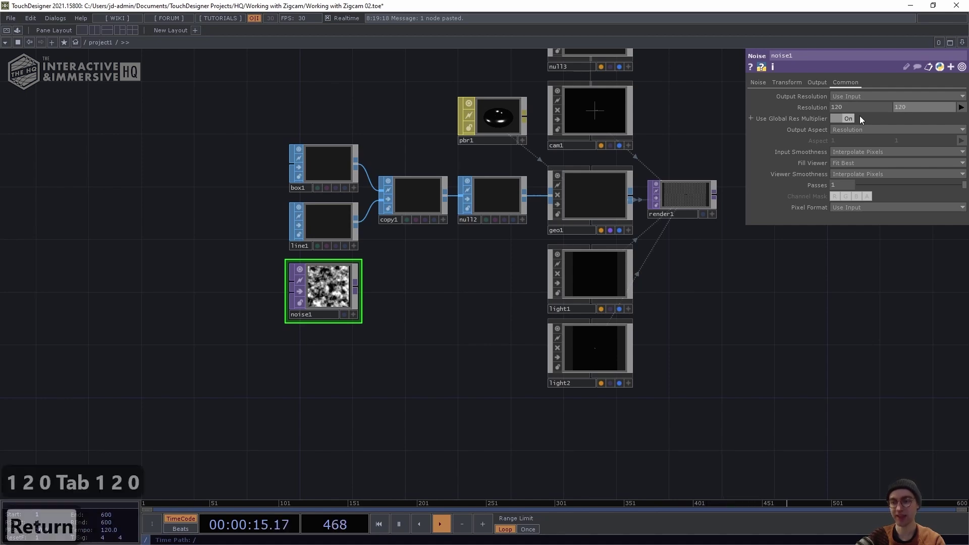
pyautogui.click(850, 207)
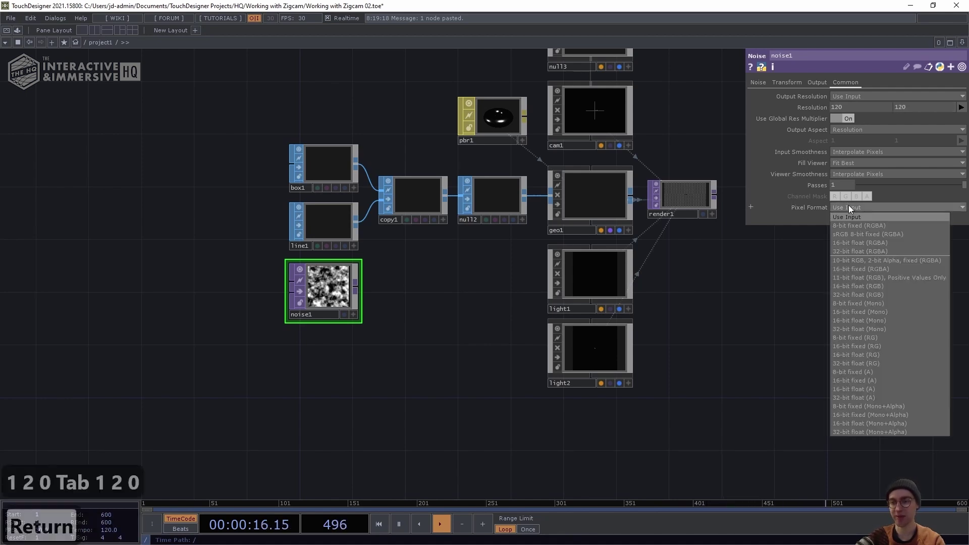
pyautogui.click(849, 251)
# Set noise1's Seed to 99 and its Amplitude to 0.75.
pyautogui.click(758, 82)
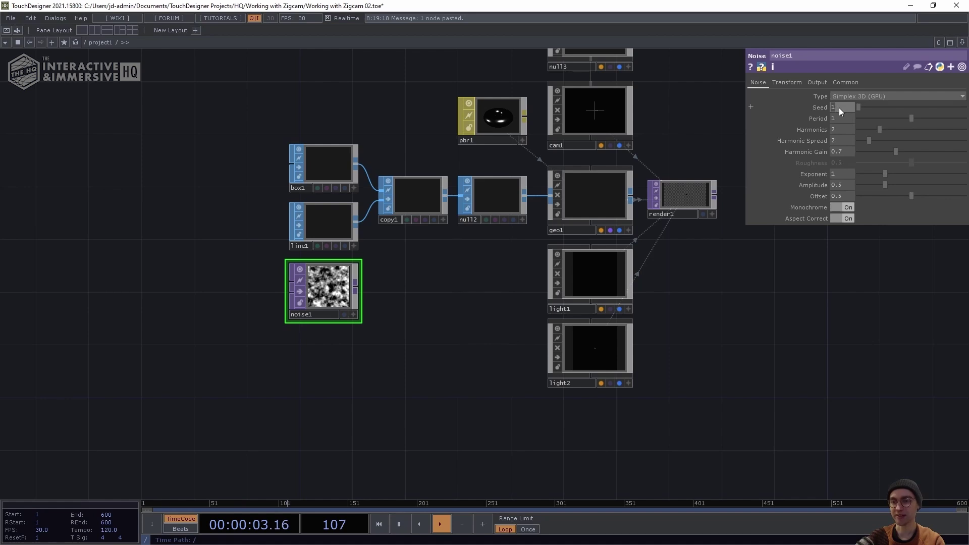
pyautogui.write('99')
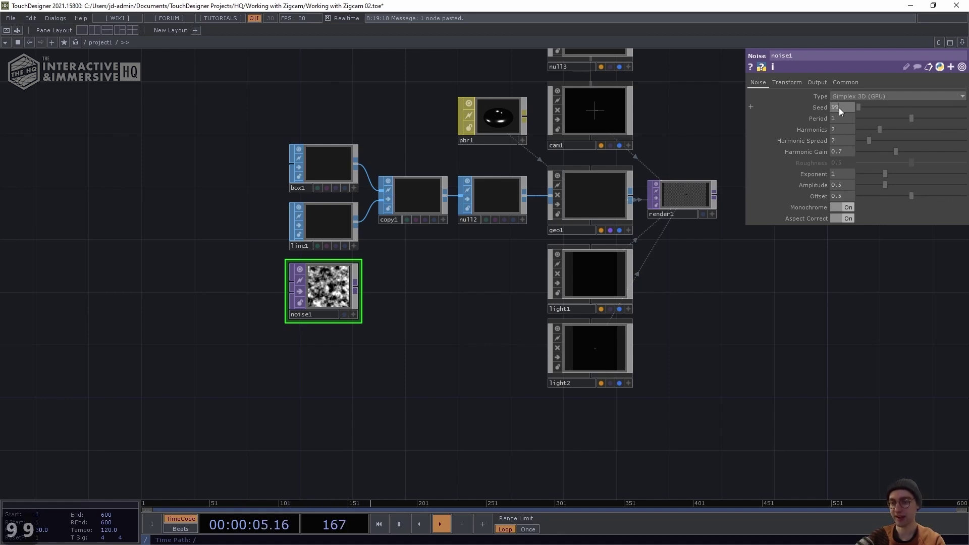
pyautogui.press('Return')
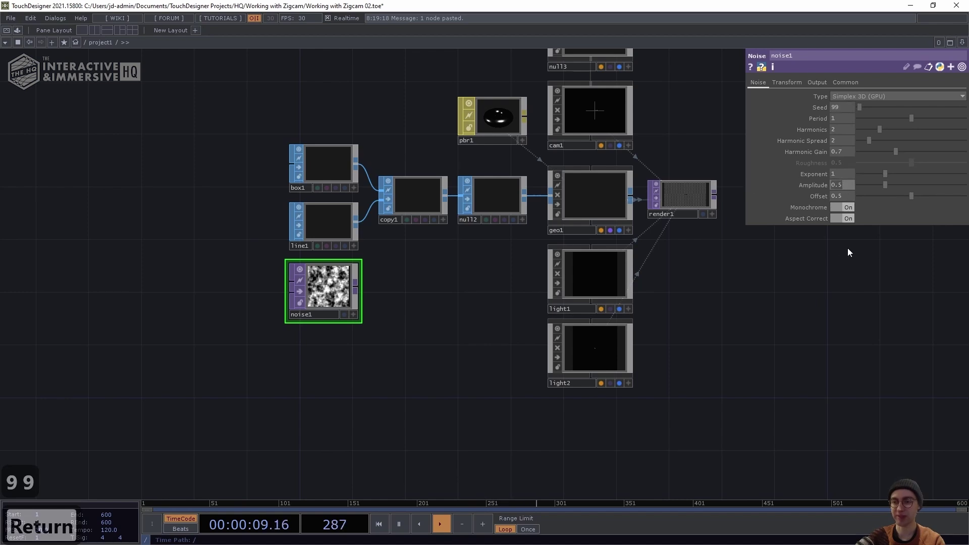
pyautogui.write('0.75')
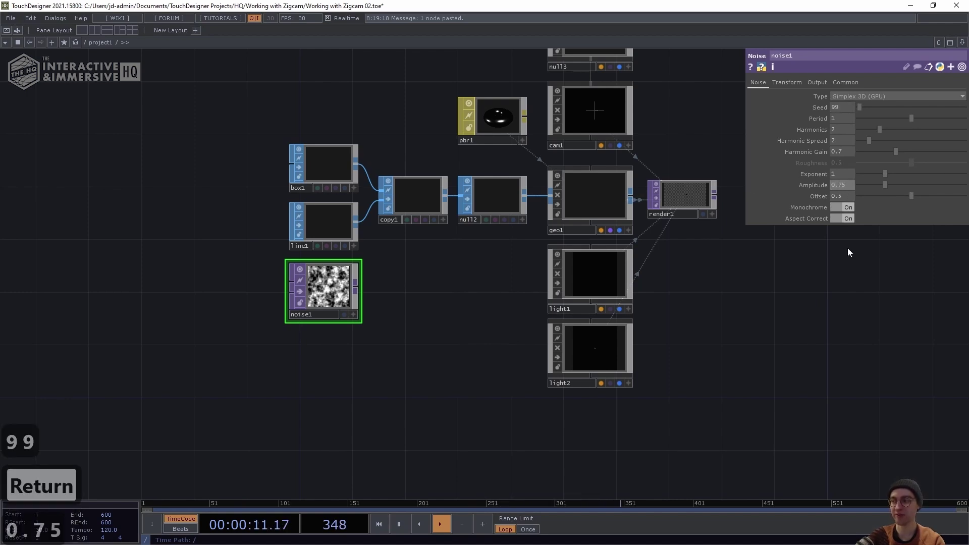
pyautogui.press('Return')
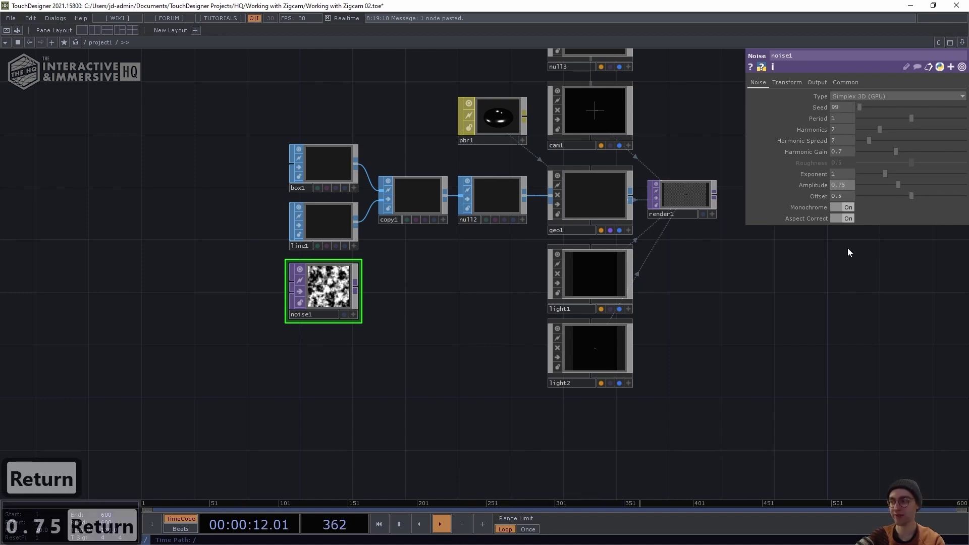
# Set noise1's Offset to 0 and turn off Monochrome.
pyautogui.click(840, 196)
pyautogui.write('0')
pyautogui.press('Return')
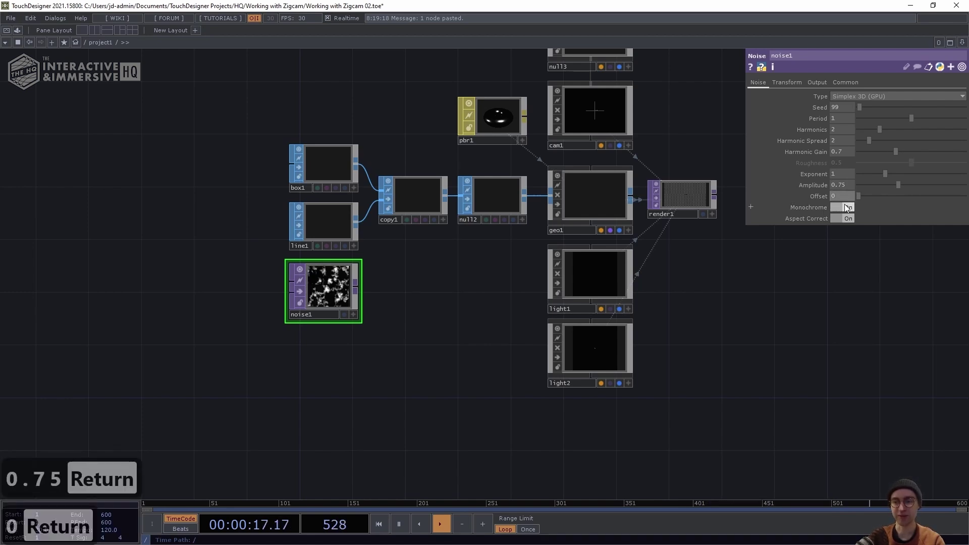
pyautogui.click(847, 208)
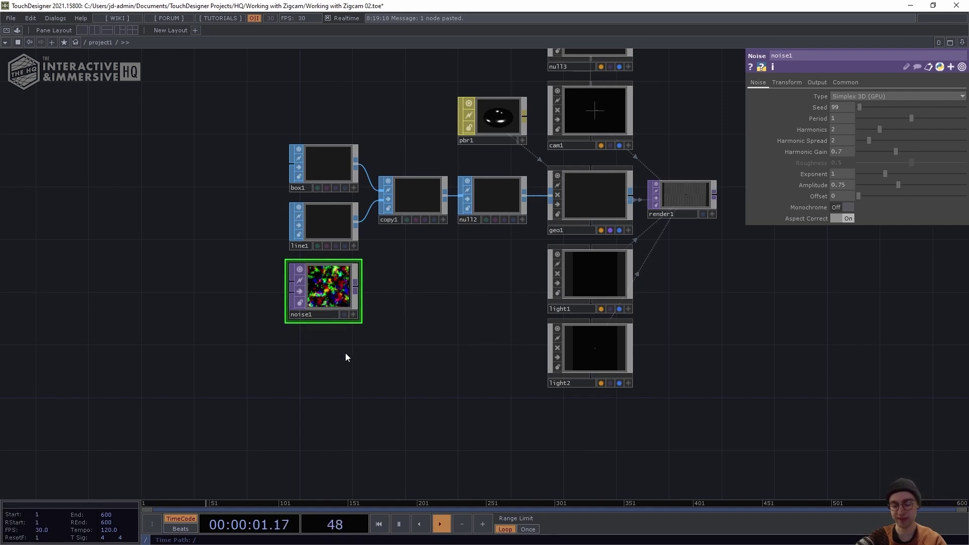
# Add a Null TOP after noise1, place it below null2, and rename it null_pos.
pyautogui.hotkey('alt', 'n')
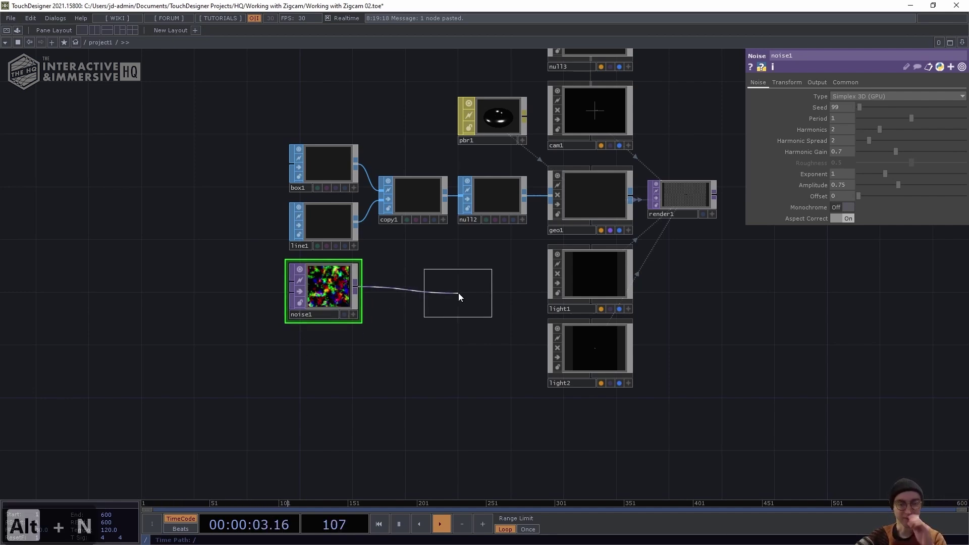
pyautogui.click(488, 288)
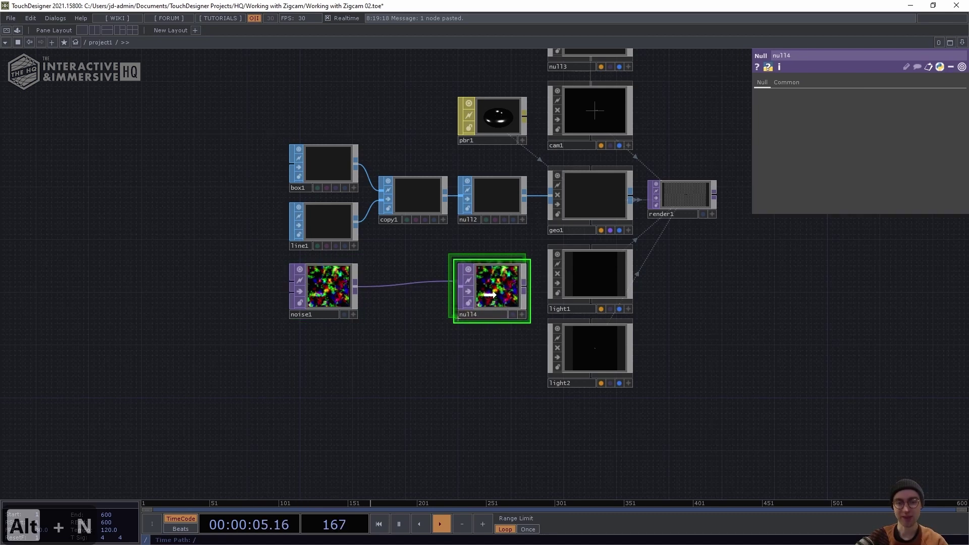
pyautogui.press('BackSpace')
pyautogui.write('_pos')
pyautogui.press('Return')
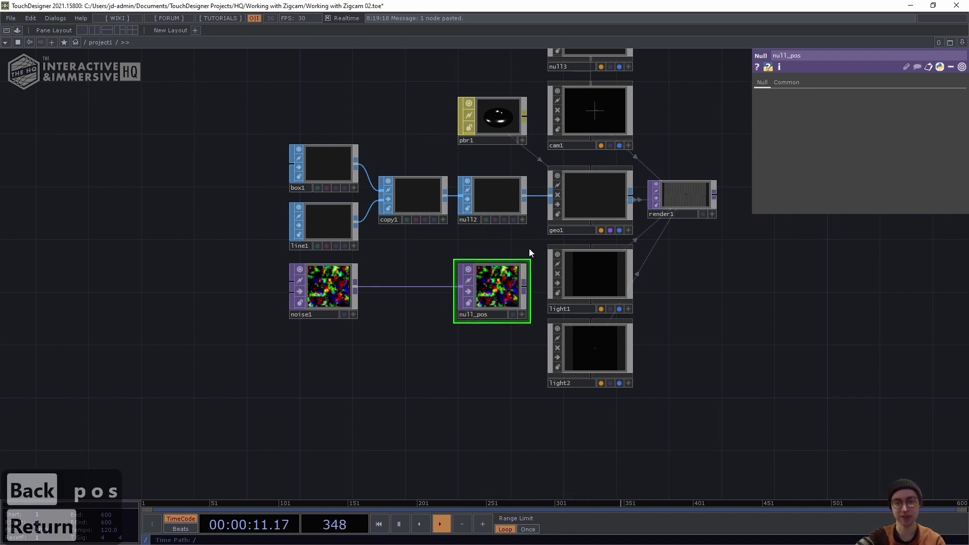
# Enable instancing on geo1 and assign null_pos as its Translate OP.
pyautogui.click(589, 189)
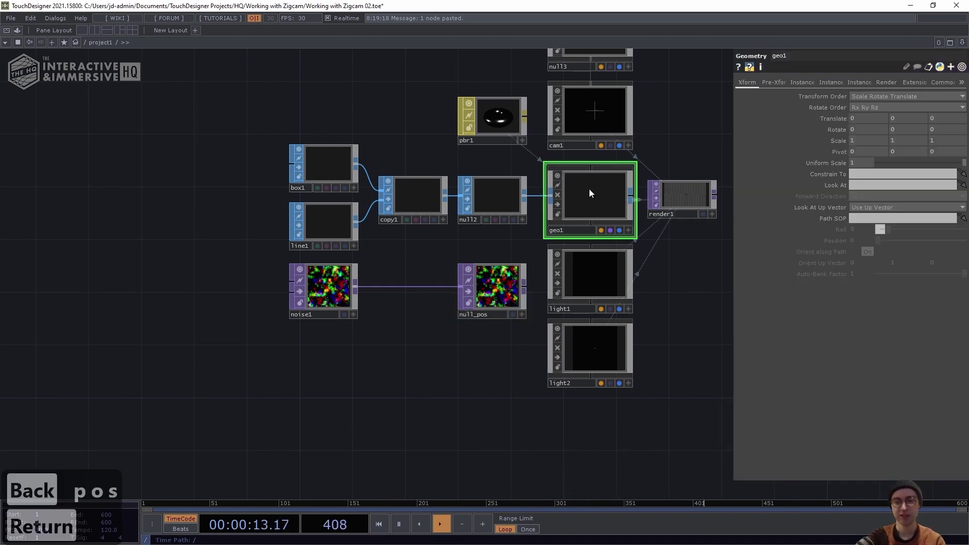
pyautogui.moveTo(495, 372); pyautogui.dragTo(450, 377)
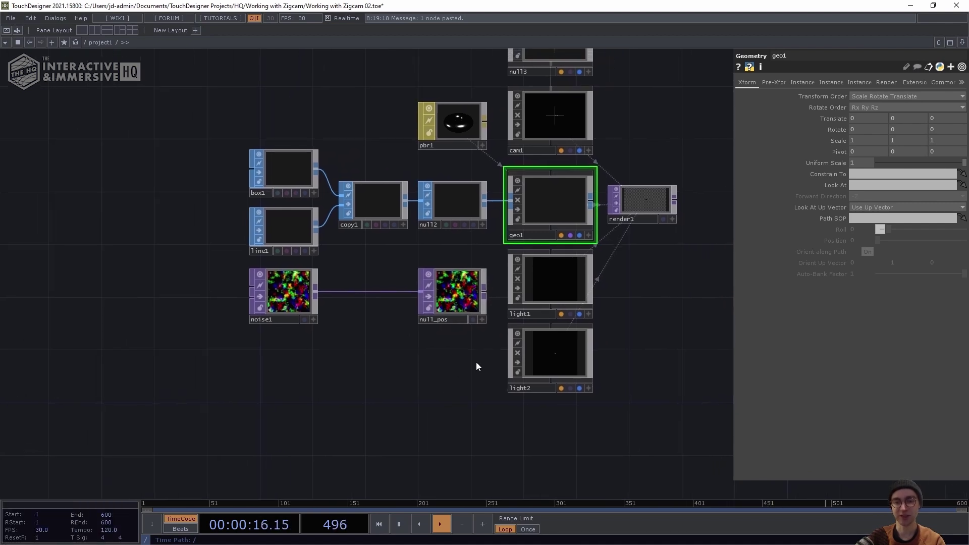
pyautogui.click(806, 80)
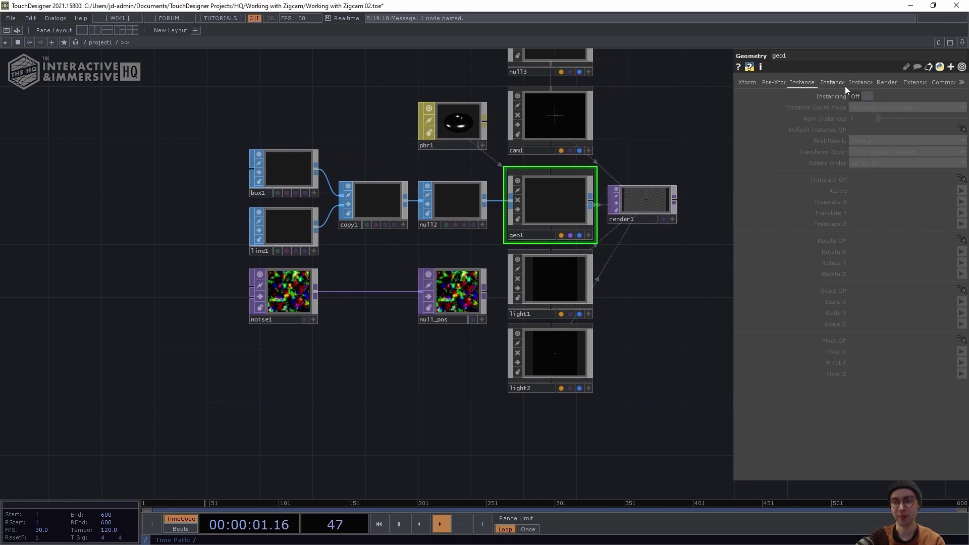
pyautogui.click(854, 96)
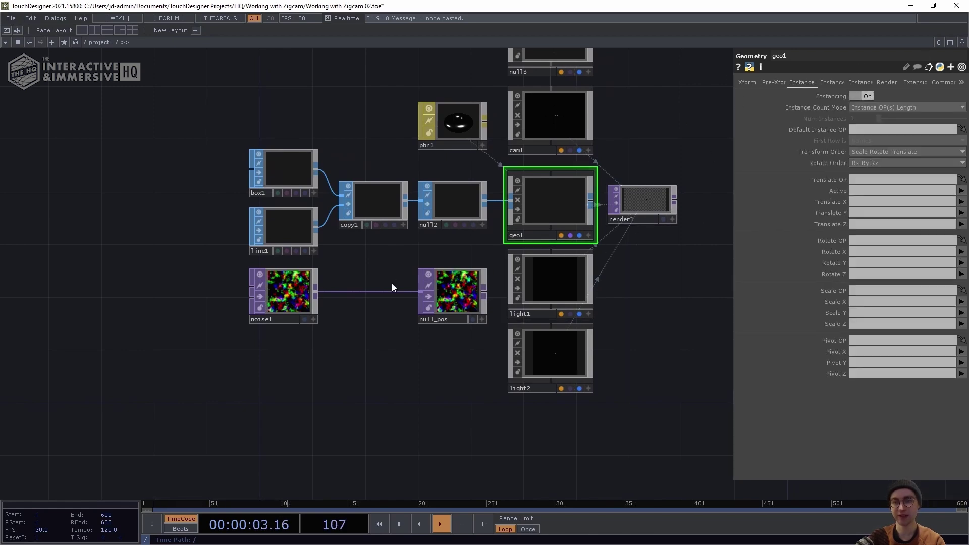
pyautogui.moveTo(459, 294); pyautogui.dragTo(866, 174)
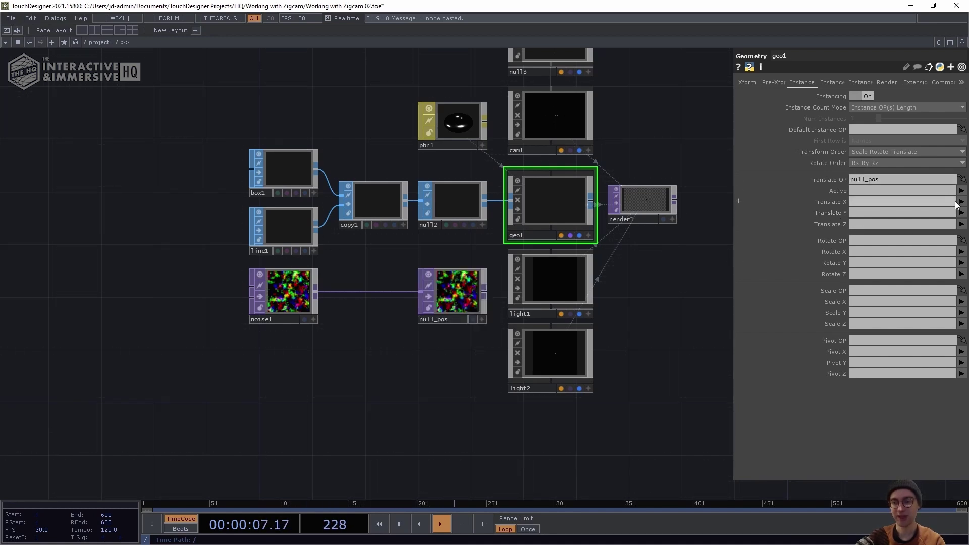
# Map geo1's instance Translate X, Y and Z to the r, g and b channels.
pyautogui.click(933, 203)
pyautogui.write('r')
pyautogui.press('Tab')
pyautogui.write('g')
pyautogui.press('Tab')
pyautogui.write('b')
pyautogui.press('Return')
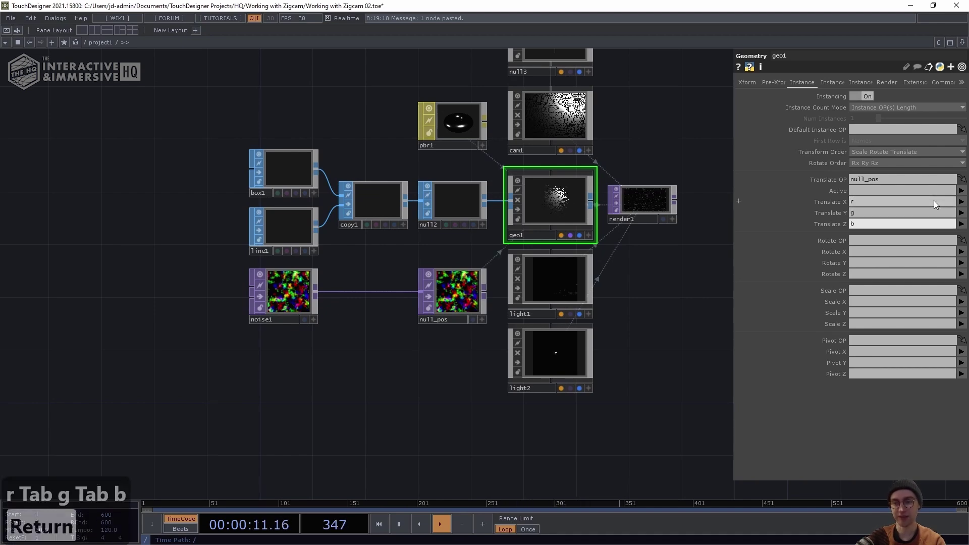
# Animate noise1 by setting its Translate Z to the expression absTime.seconds * 0.0025.
pyautogui.scroll(8, 654, 143)
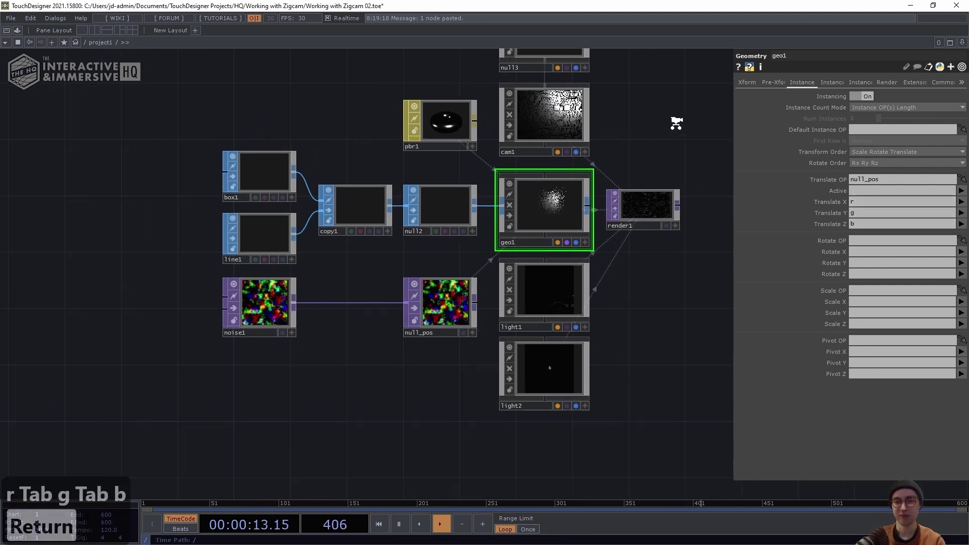
pyautogui.scroll(6, 627, 176)
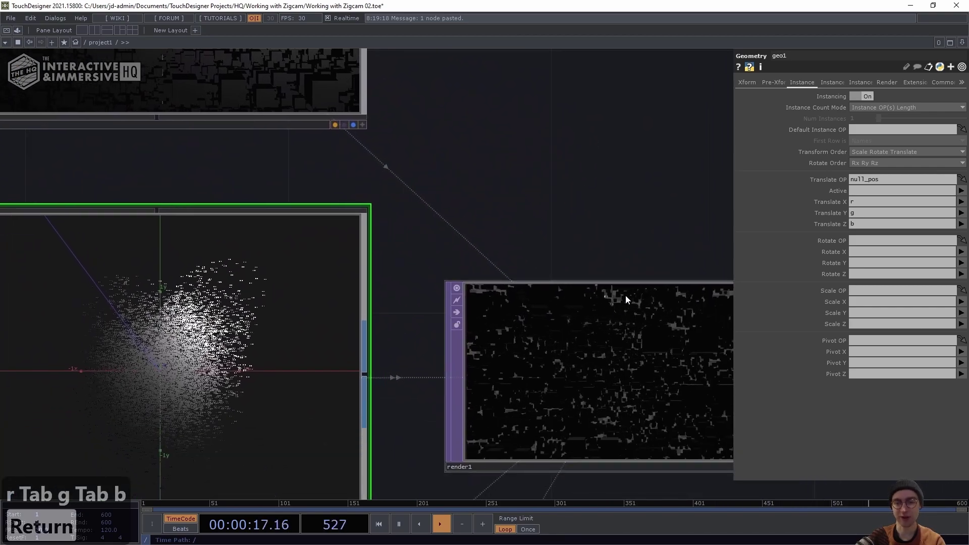
pyautogui.scroll(1, 650, 196)
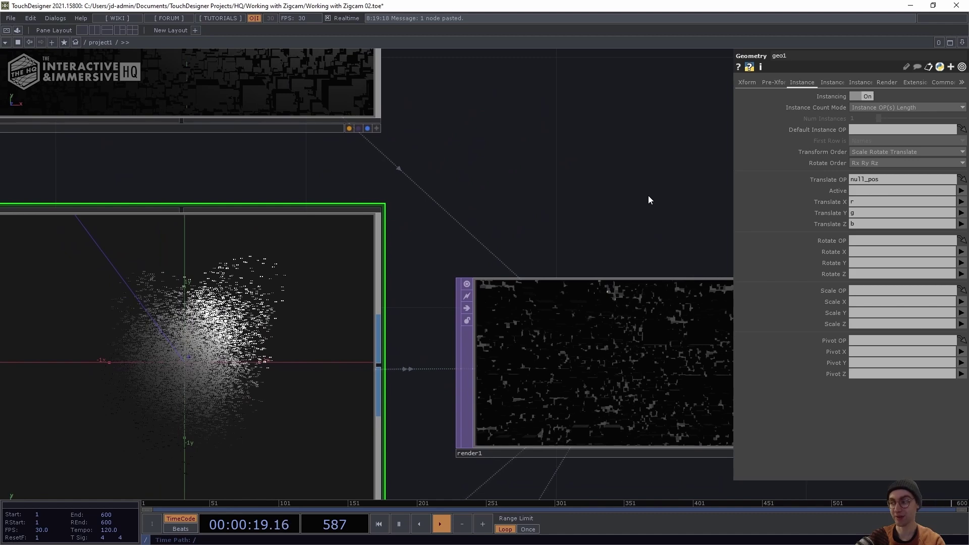
pyautogui.scroll(-10, 650, 195)
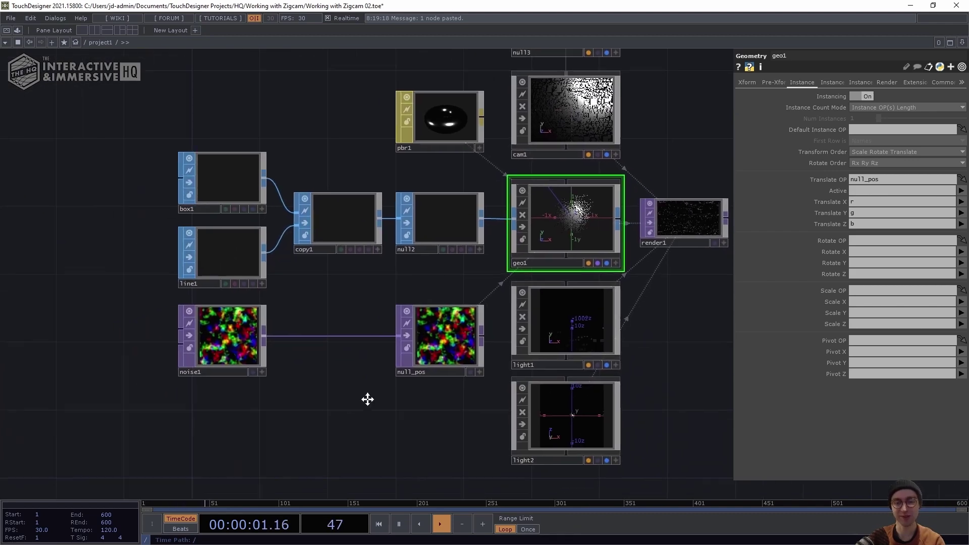
pyautogui.click(308, 315)
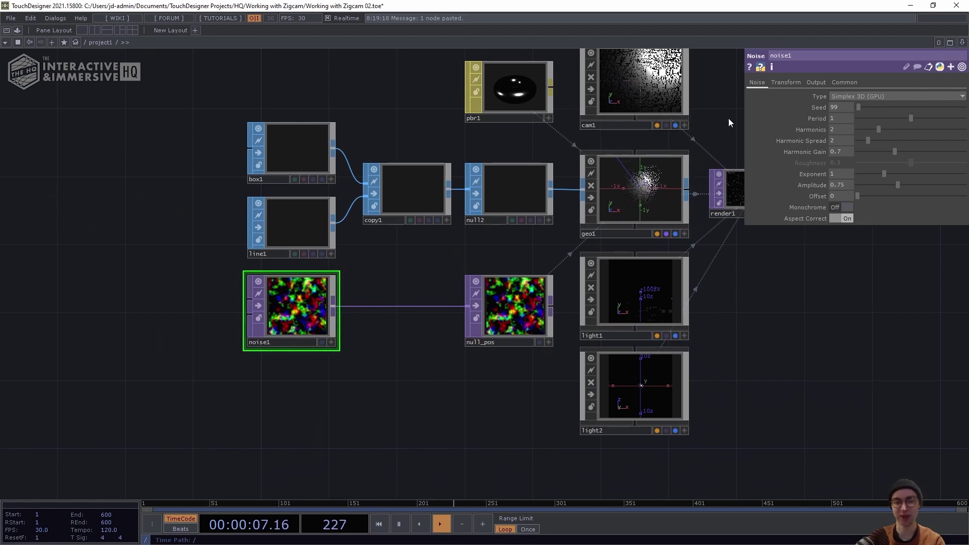
pyautogui.click(785, 82)
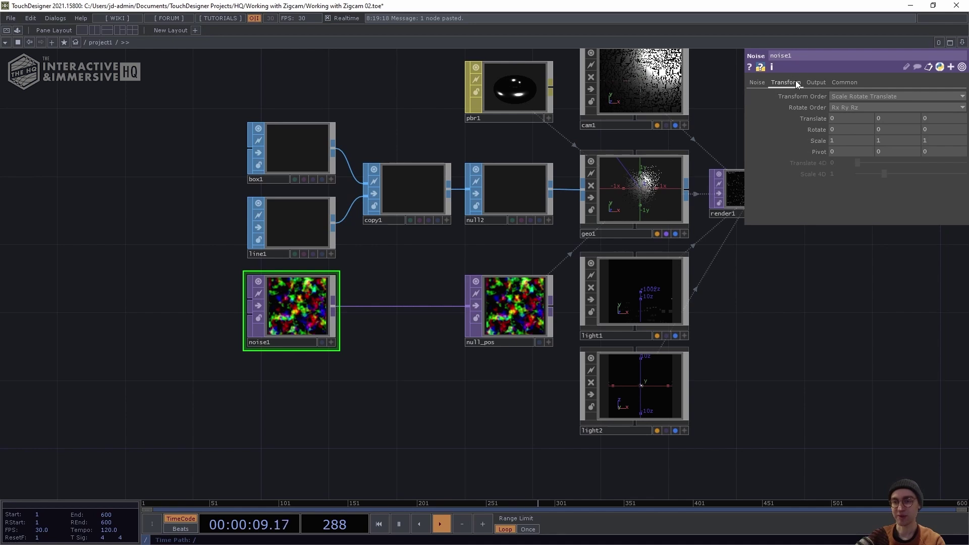
pyautogui.click(815, 119)
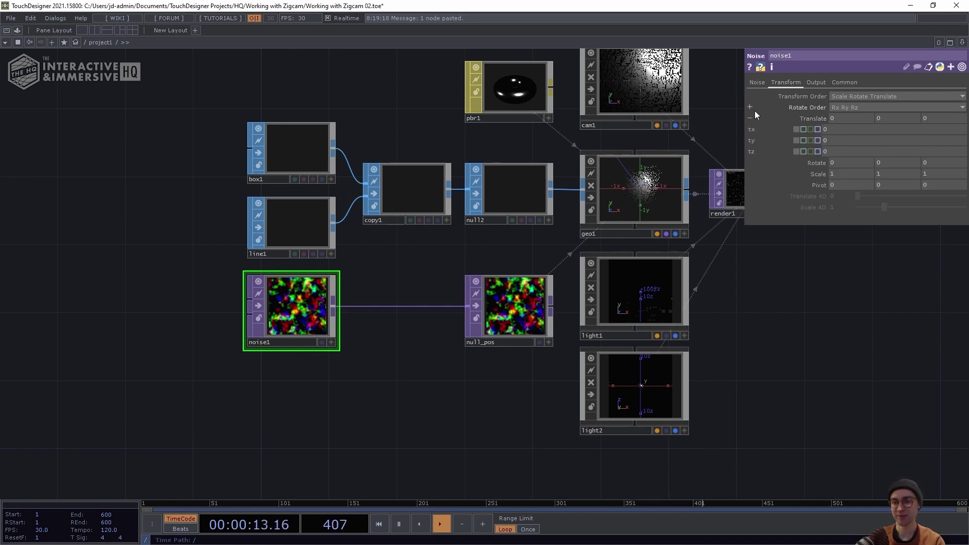
pyautogui.click(839, 150)
pyautogui.write('absTime.')
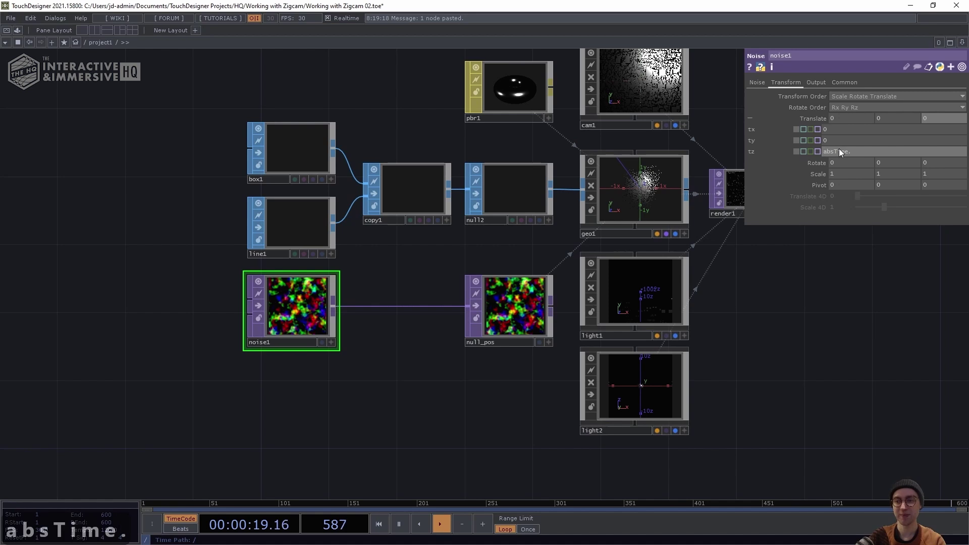
pyautogui.write('seconds *')
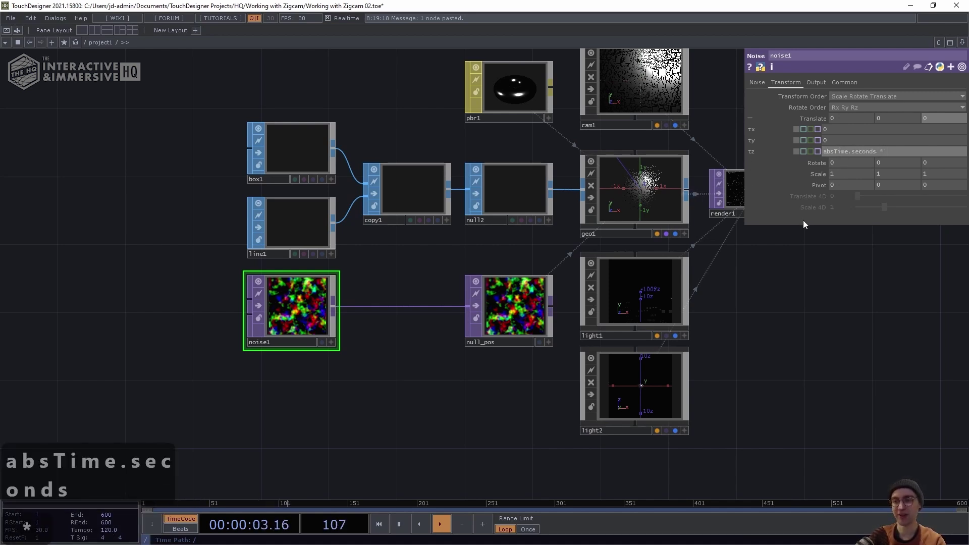
pyautogui.write(' 0.0025')
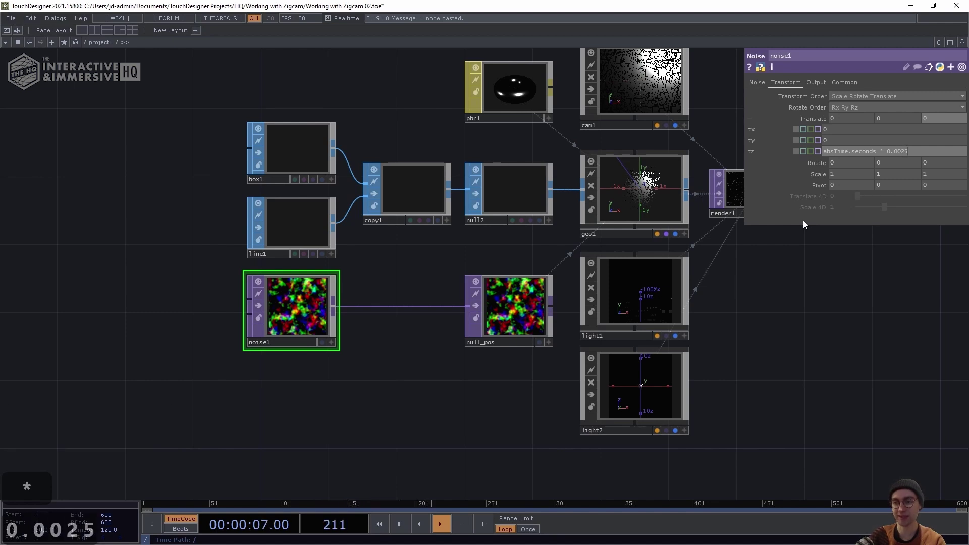
pyautogui.press('Return')
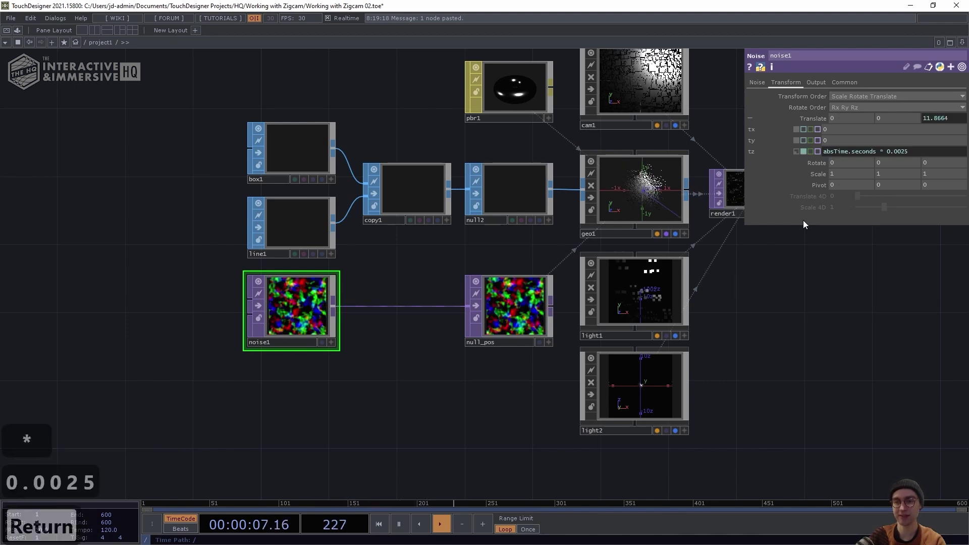
# Duplicate noise1 together with null_pos and place the copies directly below the originals.
pyautogui.scroll(5, 676, 106)
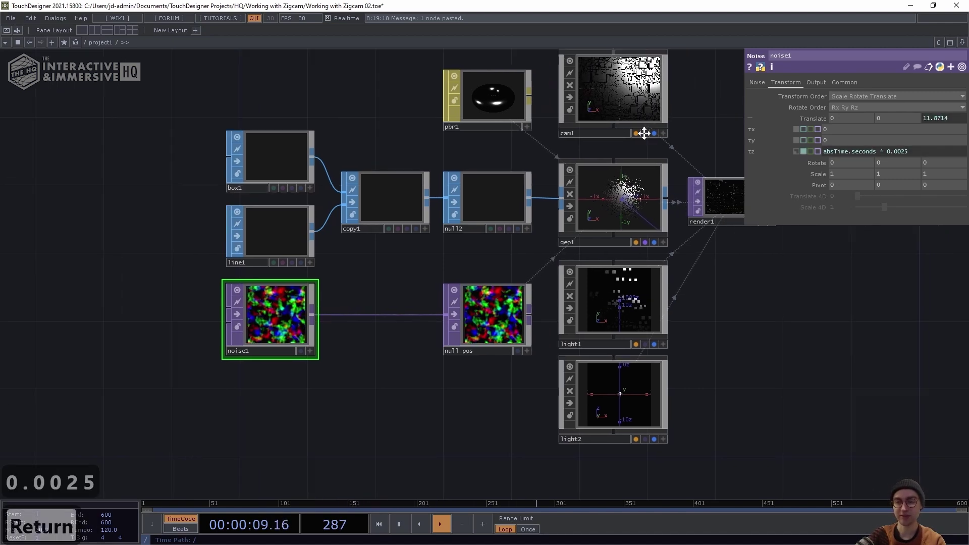
pyautogui.scroll(5, 635, 167)
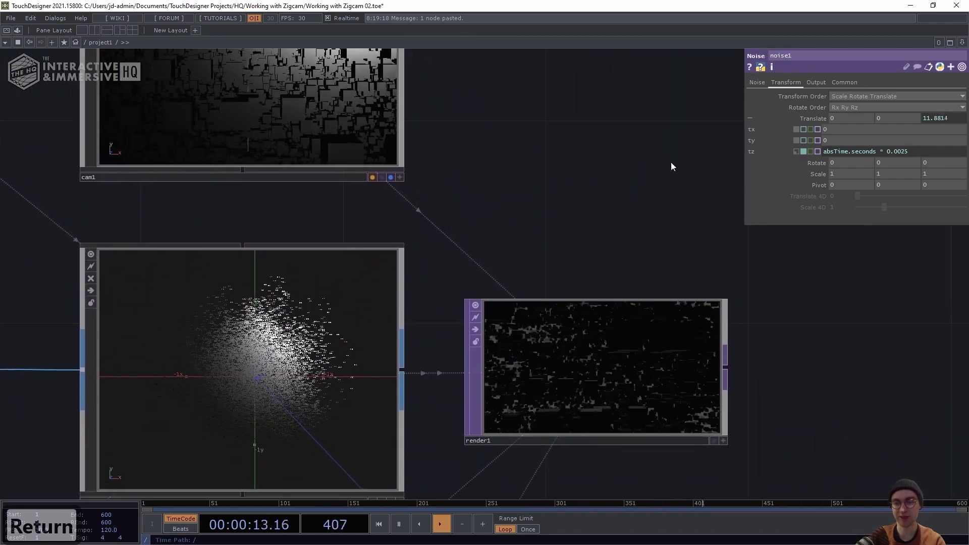
pyautogui.scroll(-1, 545, 247)
pyautogui.moveTo(545, 247); pyautogui.dragTo(424, 421, button='middle')
pyautogui.moveTo(461, 406); pyautogui.dragTo(553, 345)
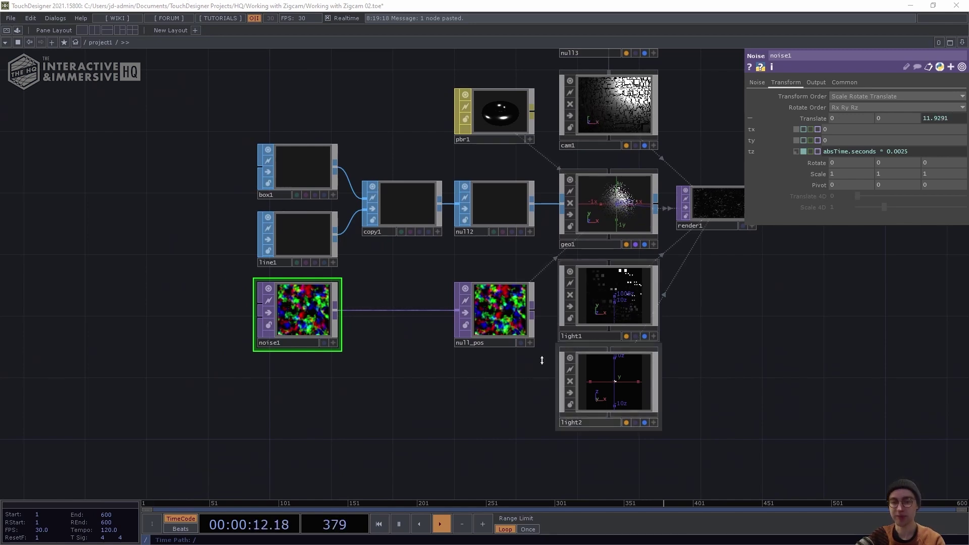
pyautogui.moveTo(535, 371); pyautogui.dragTo(298, 314, button='right')
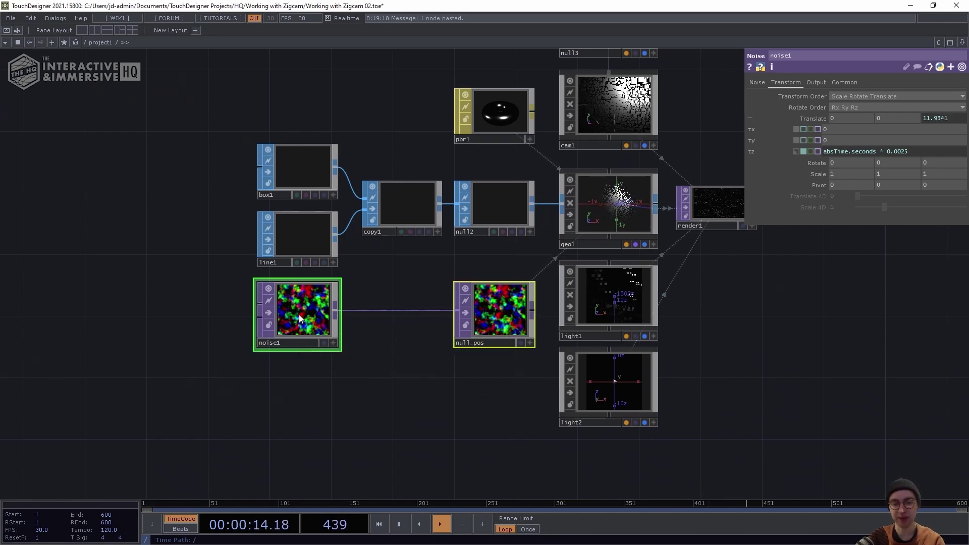
pyautogui.hotkey('ctrl', 'c')
pyautogui.hotkey('ctrl', 'v')
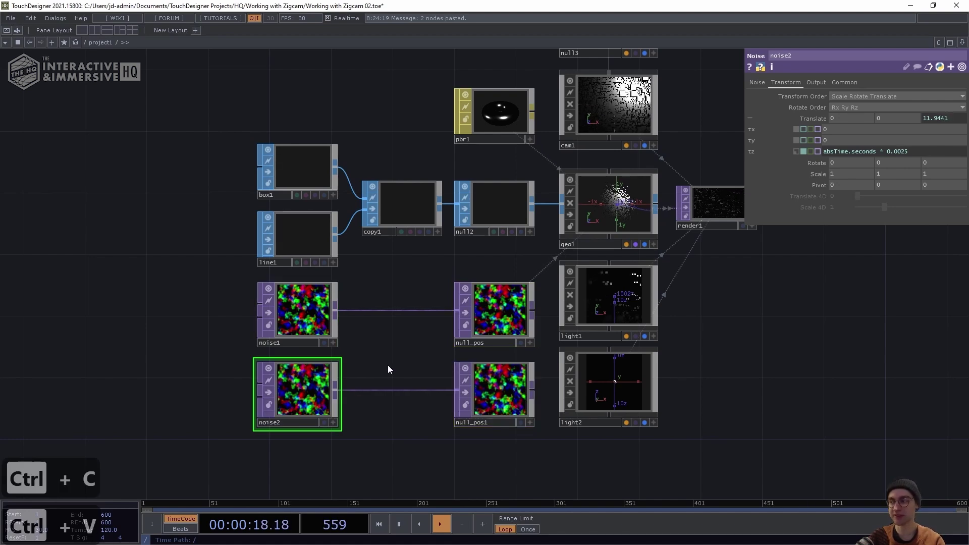
# Set noise2's Seed to 5 and its Amplitude to 720.
pyautogui.click(762, 82)
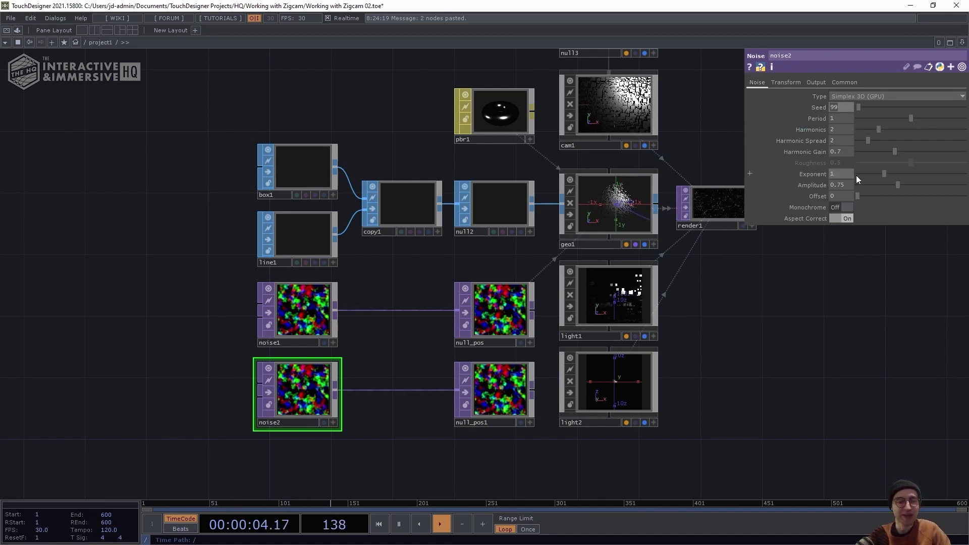
pyautogui.write('5')
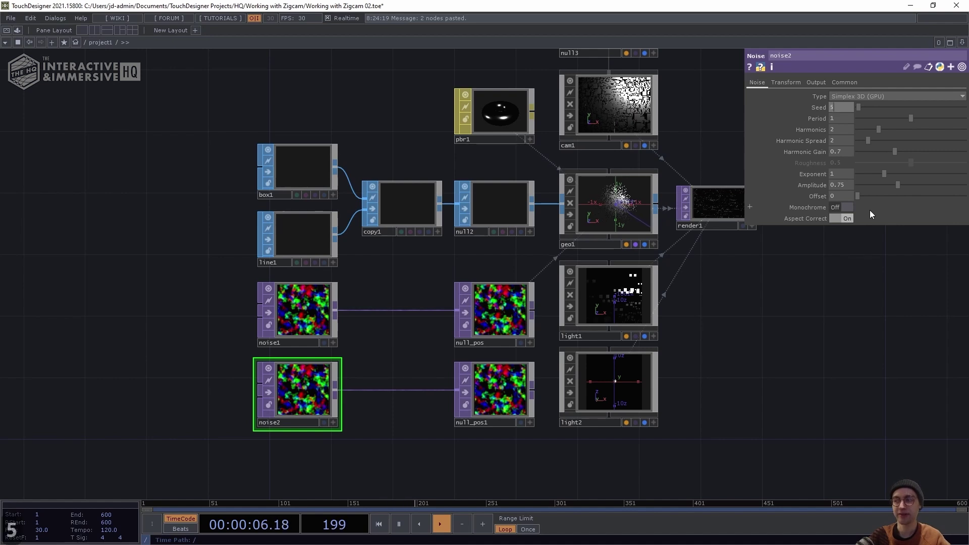
pyautogui.press('Return')
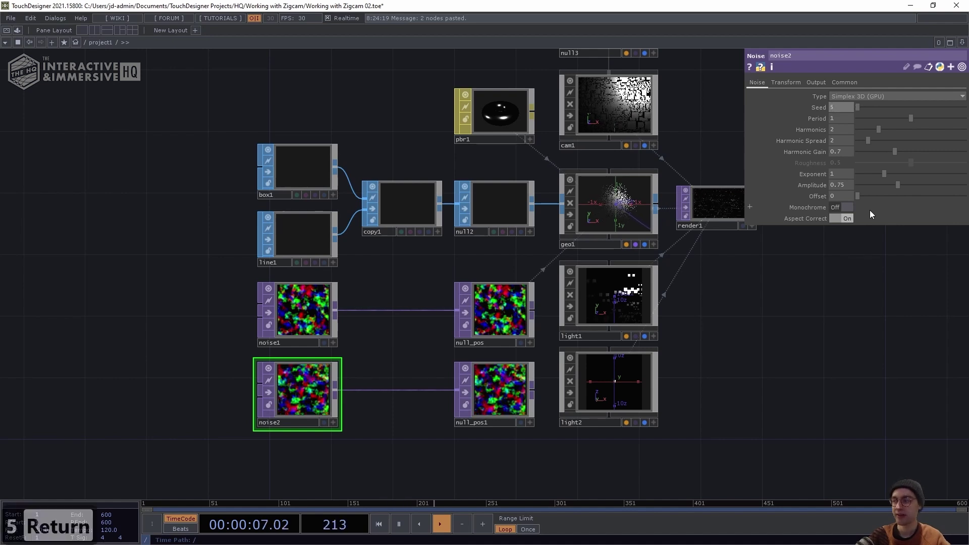
pyautogui.click(845, 184)
pyautogui.write('7')
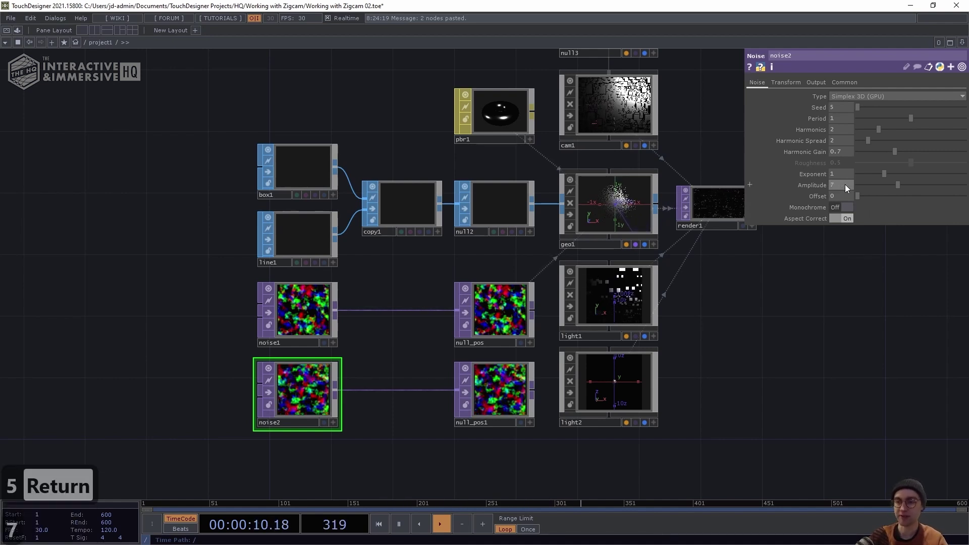
pyautogui.write('20')
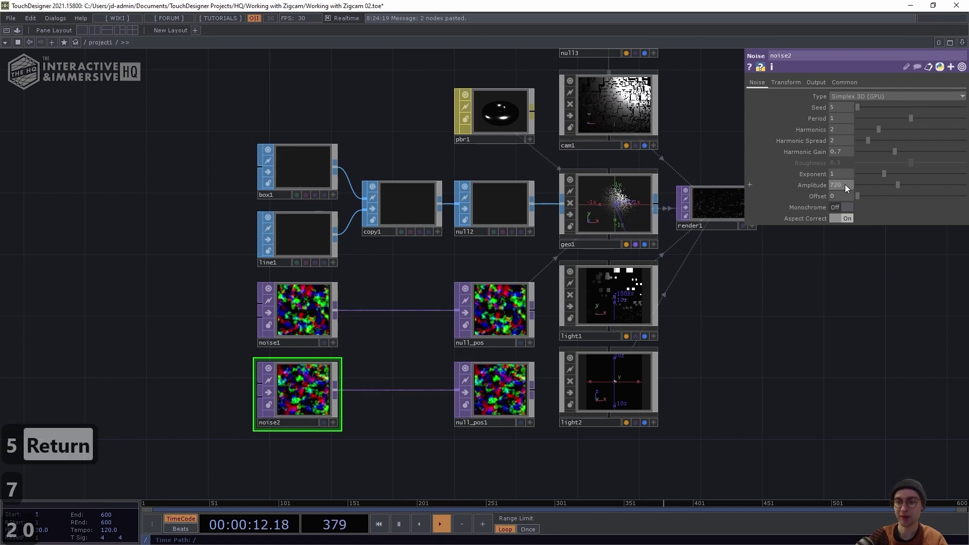
pyautogui.press('Return')
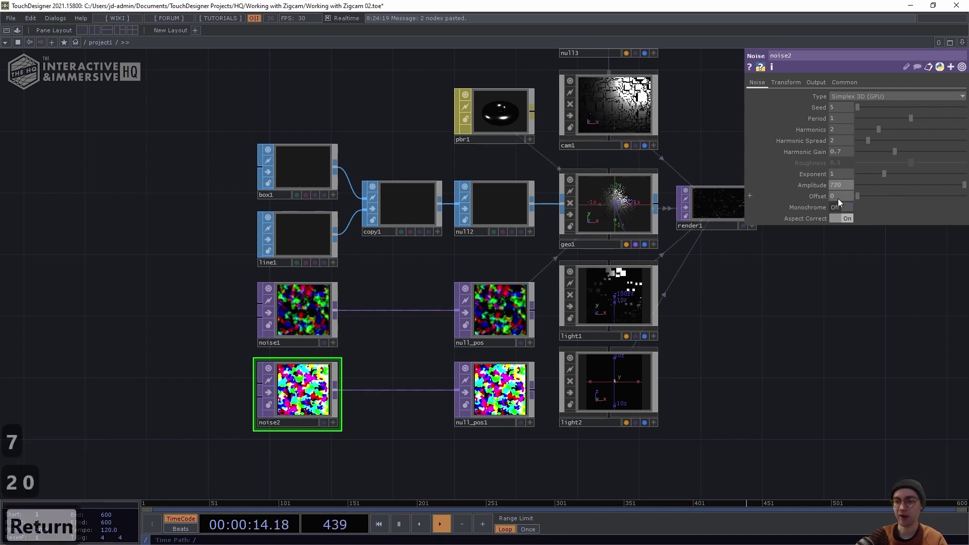
# Slow noise2's animation by changing its Translate Z expression to absTime.seconds * 0.001.
pyautogui.click(792, 85)
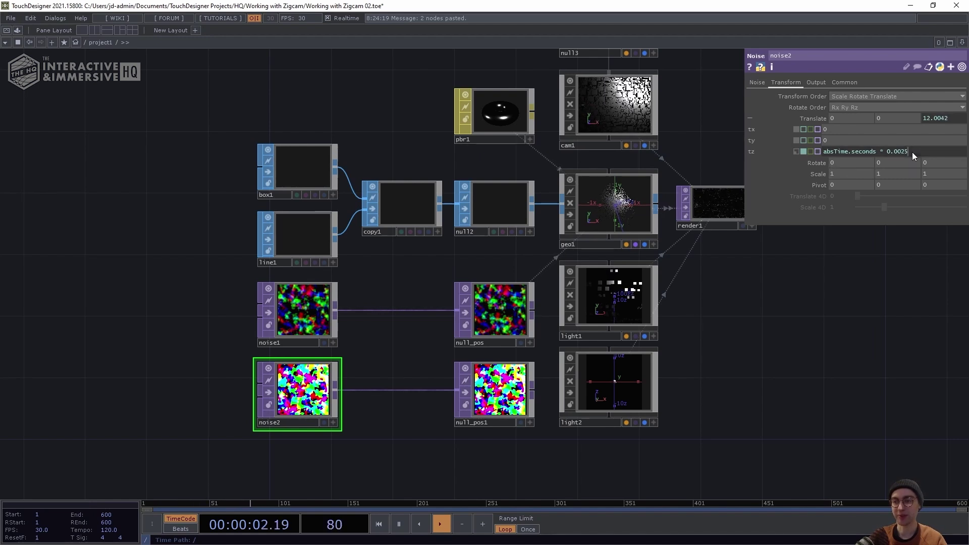
pyautogui.moveTo(912, 152); pyautogui.dragTo(901, 153)
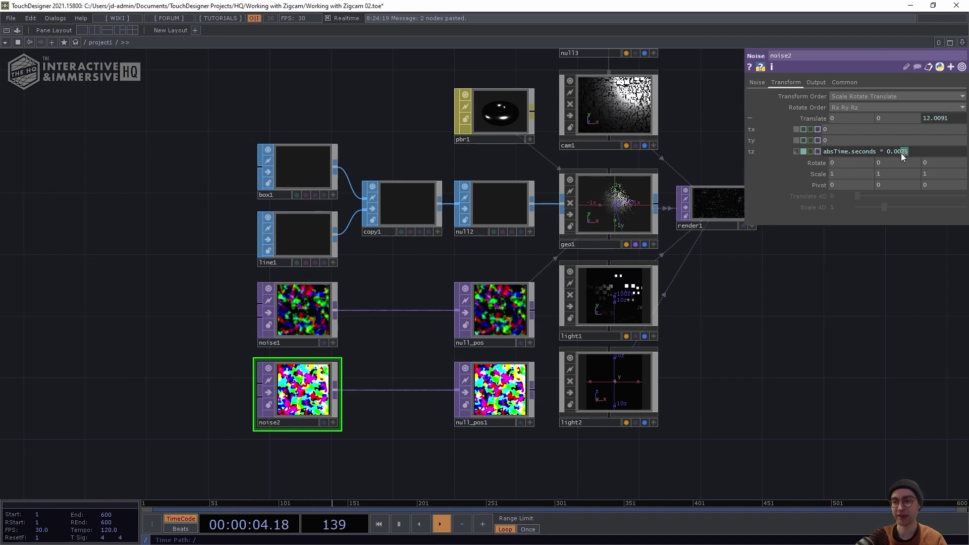
pyautogui.write('1')
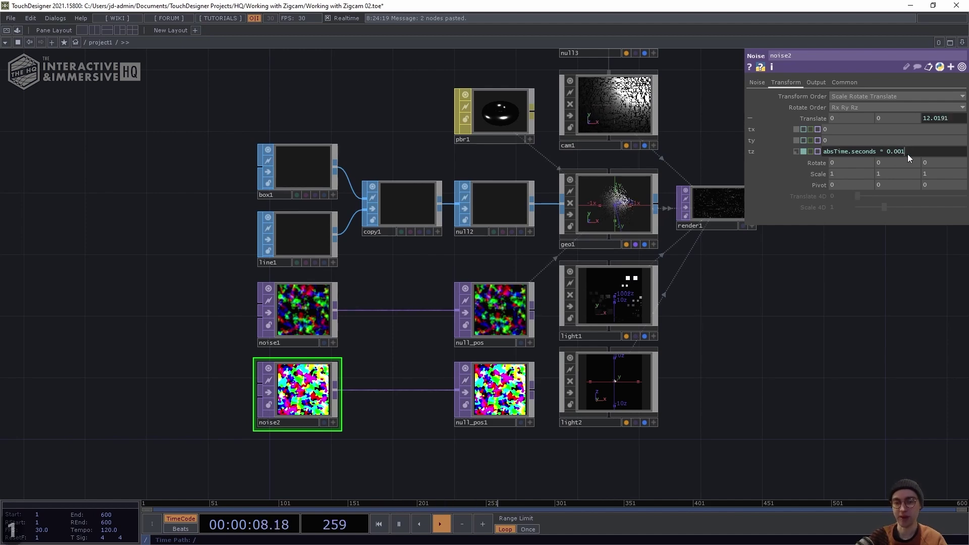
pyautogui.press('Return')
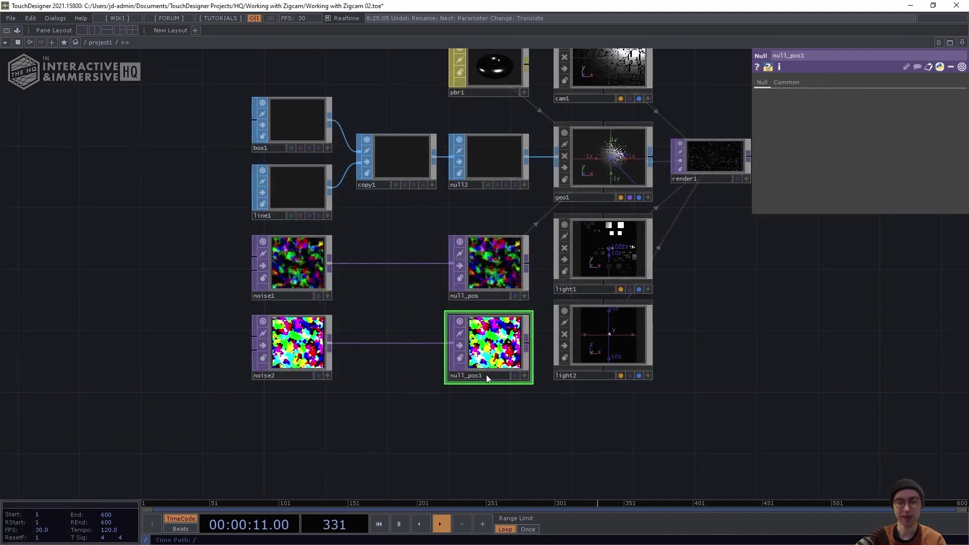
# Rename the duplicated null below null_pos to null_rot.
pyautogui.click(486, 374)
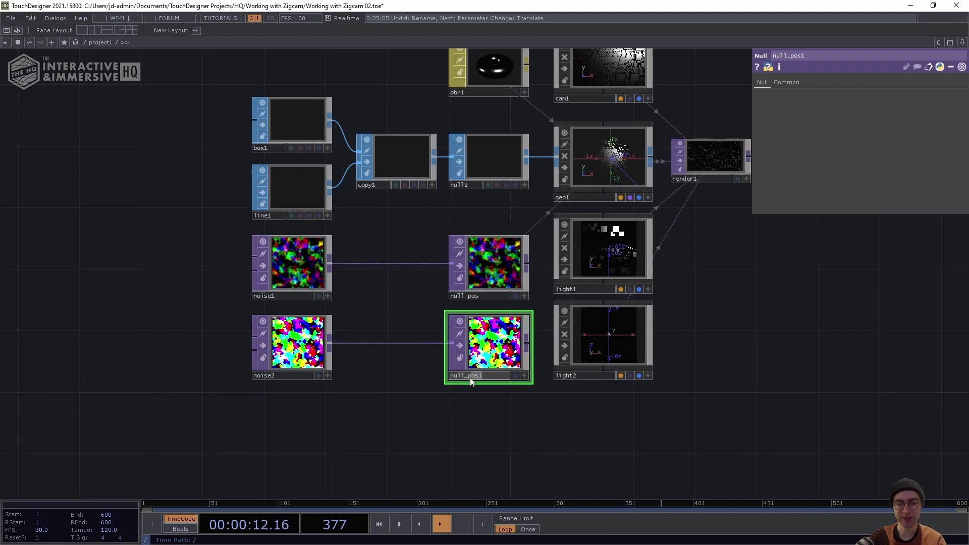
pyautogui.press('BackSpace')
pyautogui.press('BackSpace')
pyautogui.press('BackSpace')
pyautogui.press('BackSpace')
pyautogui.write('rot')
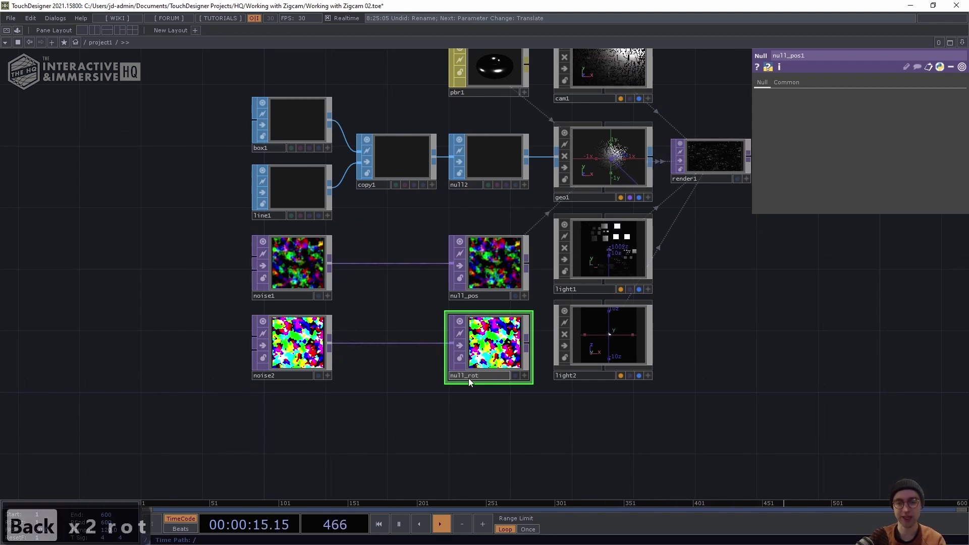
pyautogui.press('Return')
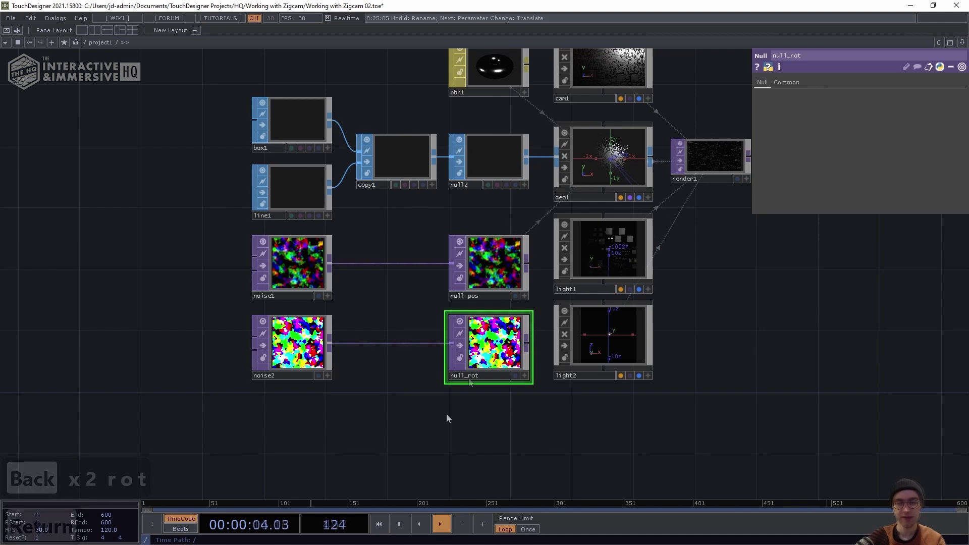
# Assign null_rot as geo1's Rotate OP and map Rotate X, Y and Z to the r, g and b channels.
pyautogui.click(613, 166)
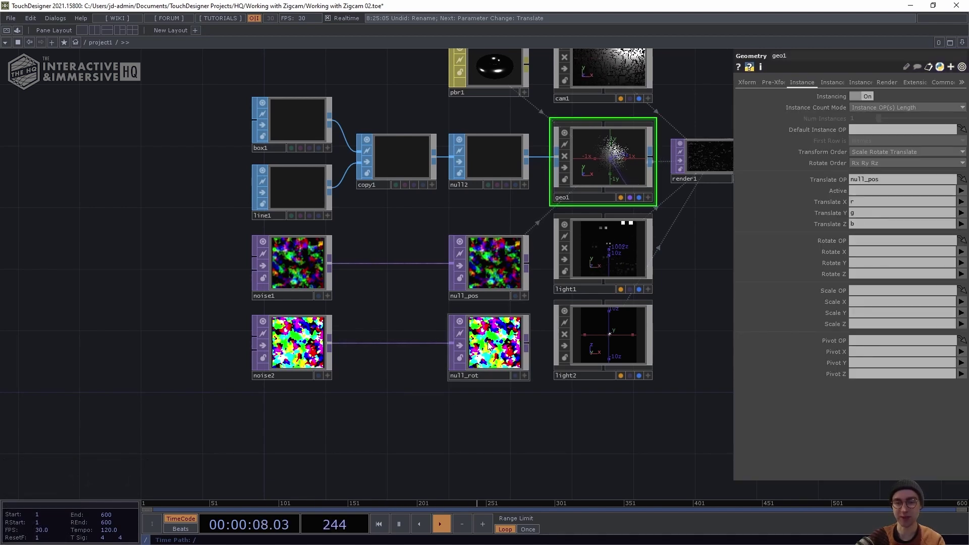
pyautogui.moveTo(487, 346); pyautogui.dragTo(865, 239)
pyautogui.click(862, 252)
pyautogui.write('r')
pyautogui.press('Tab')
pyautogui.write('g')
pyautogui.press('Tab')
pyautogui.write('b')
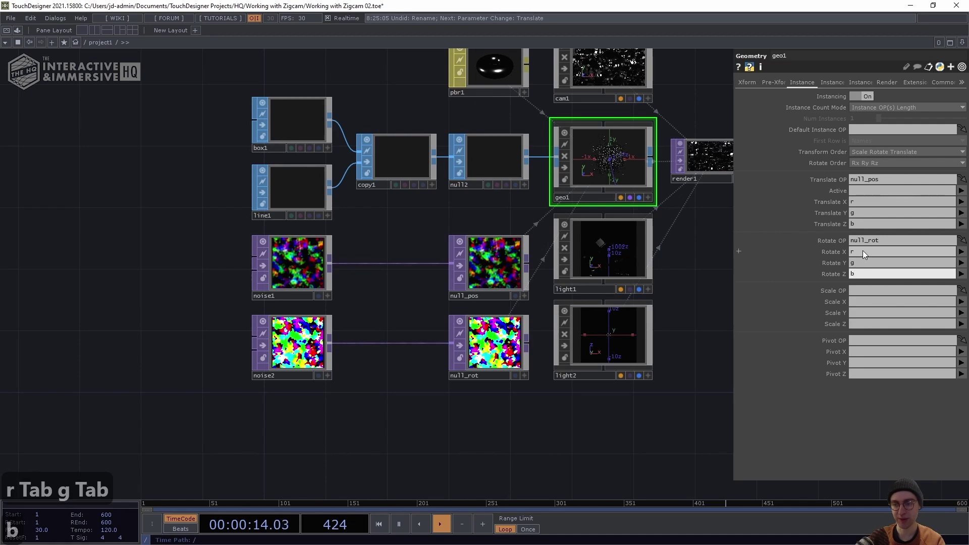
# Examine the rotated box instances close up in the render1 output.
pyautogui.moveTo(719, 82); pyautogui.dragTo(858, 68, button='middle')
pyautogui.moveTo(595, 449); pyautogui.dragTo(478, 491)
pyautogui.moveTo(582, 405); pyautogui.dragTo(638, 344, button='middle')
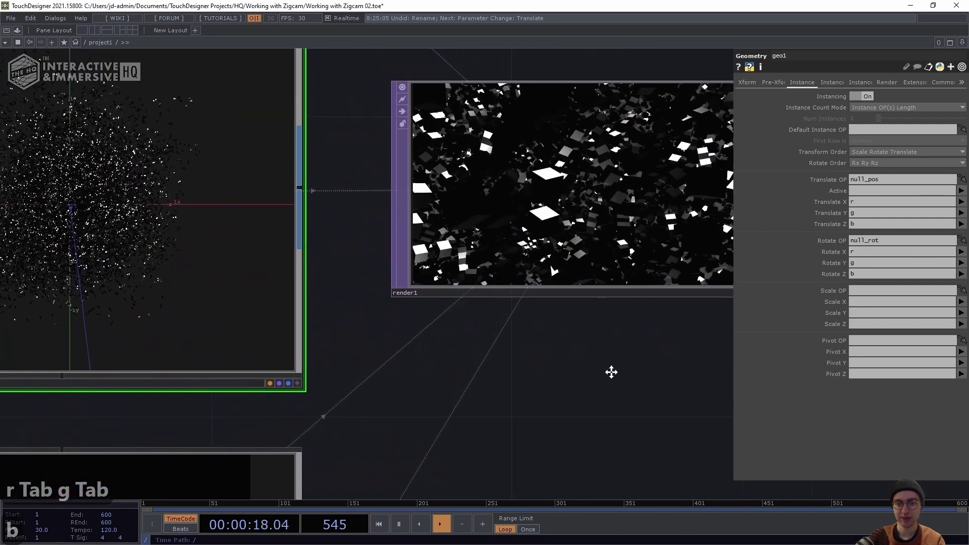
pyautogui.moveTo(639, 342); pyautogui.dragTo(583, 424)
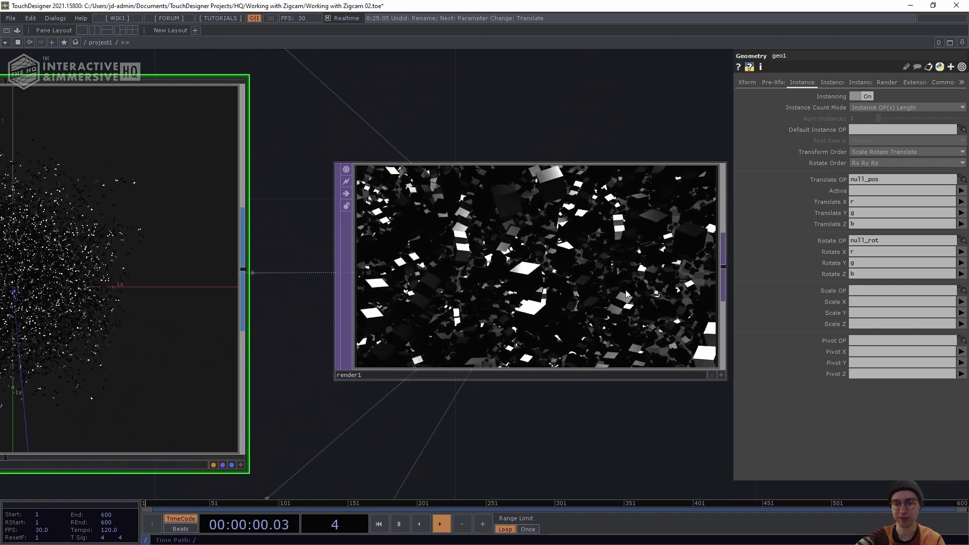
pyautogui.scroll(-1, 629, 431)
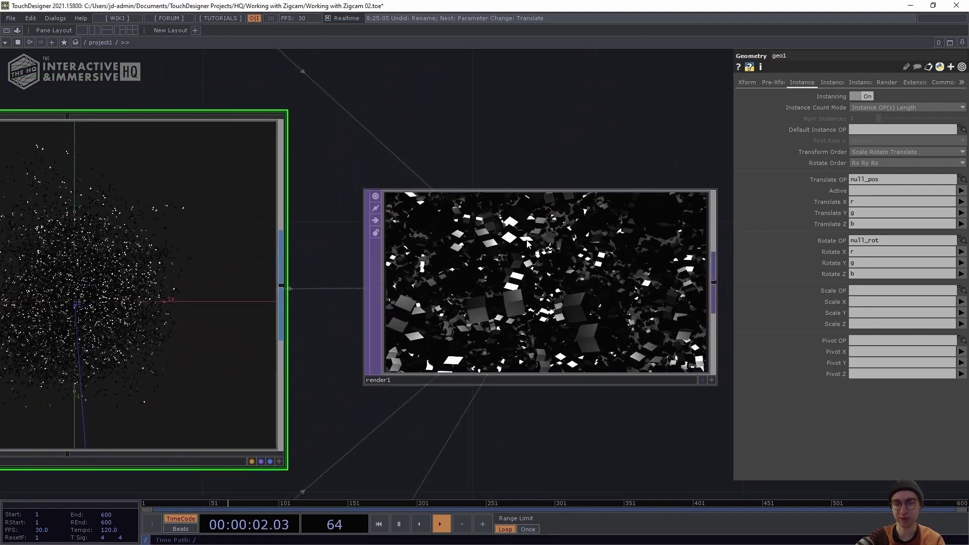
pyautogui.scroll(-4, 604, 407)
pyautogui.scroll(-3, 525, 428)
pyautogui.scroll(-2, 589, 274)
# Duplicate noise2 together with null_rot and place the copies directly below the originals.
pyautogui.moveTo(467, 383); pyautogui.dragTo(537, 383)
pyautogui.moveTo(562, 378); pyautogui.dragTo(311, 278, button='right')
pyautogui.hotkey('ctrl', 'c')
pyautogui.hotkey('ctrl', 'v')
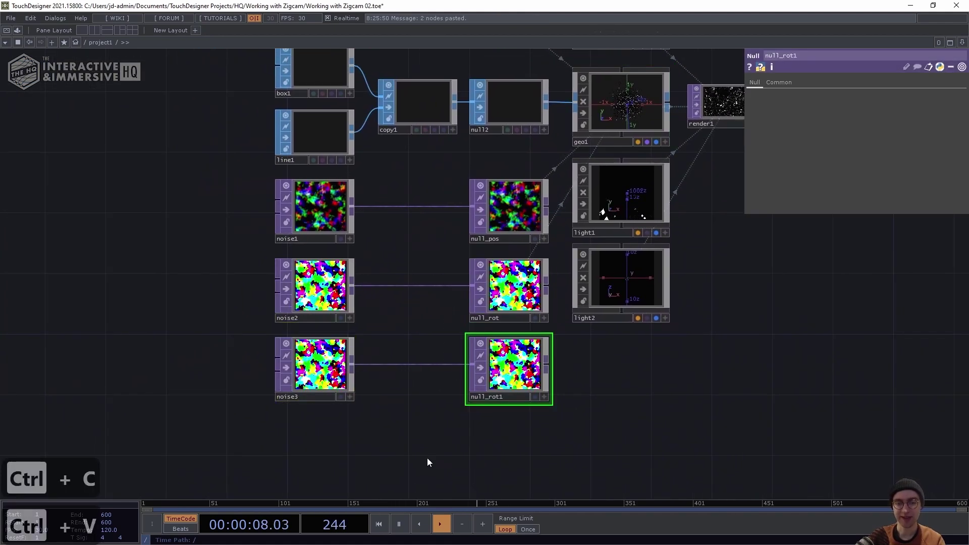
# Set noise3's Seed to 15 and its Amplitude to 2.
pyautogui.click(313, 378)
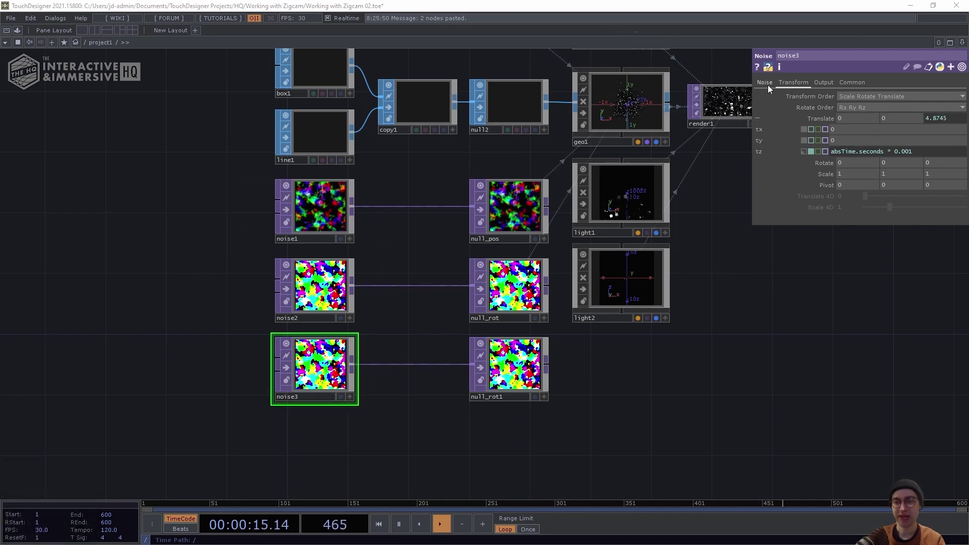
pyautogui.click(764, 82)
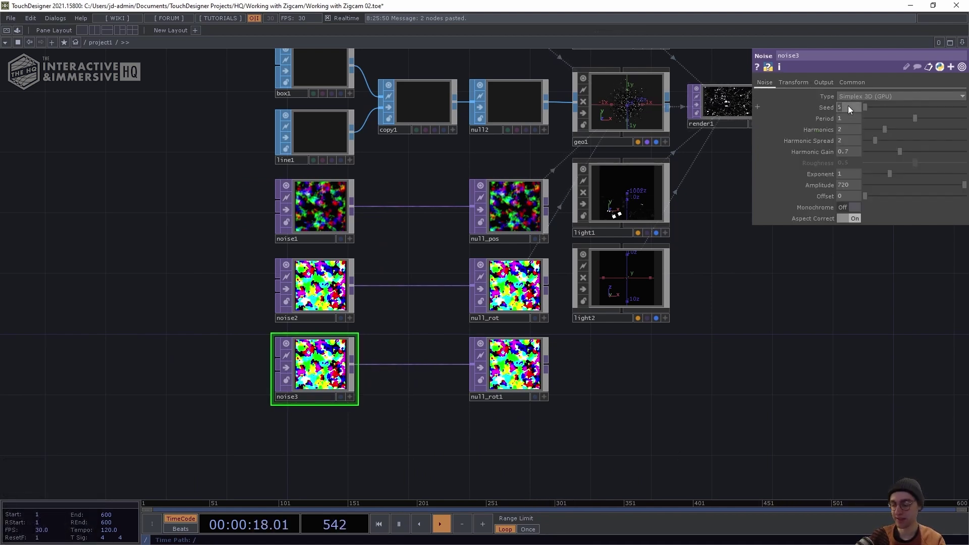
pyautogui.write('15')
pyautogui.press('Return')
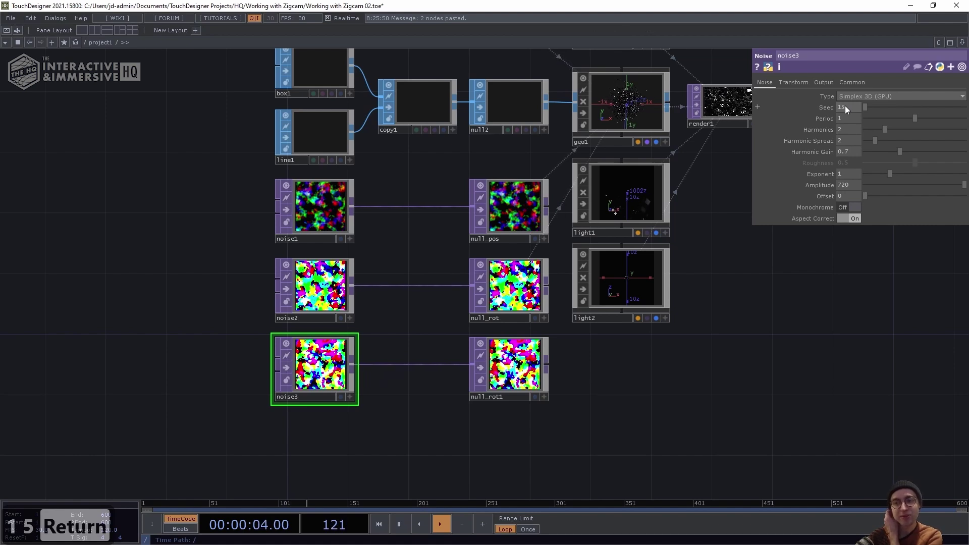
pyautogui.click(852, 185)
pyautogui.write('2')
pyautogui.press('Return')
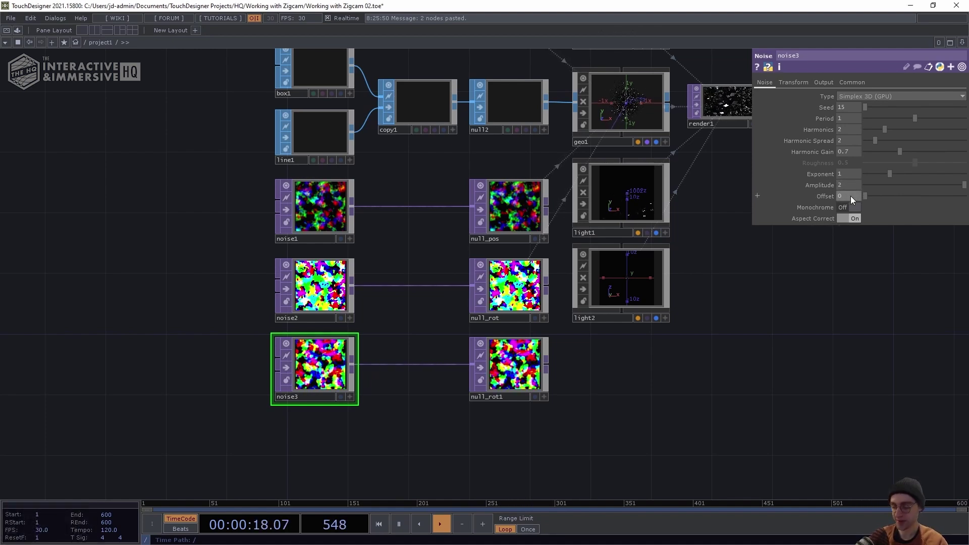
# Set noise3's Offset to 0.5 and turn on Monochrome.
pyautogui.click(850, 196)
pyautogui.write('.5')
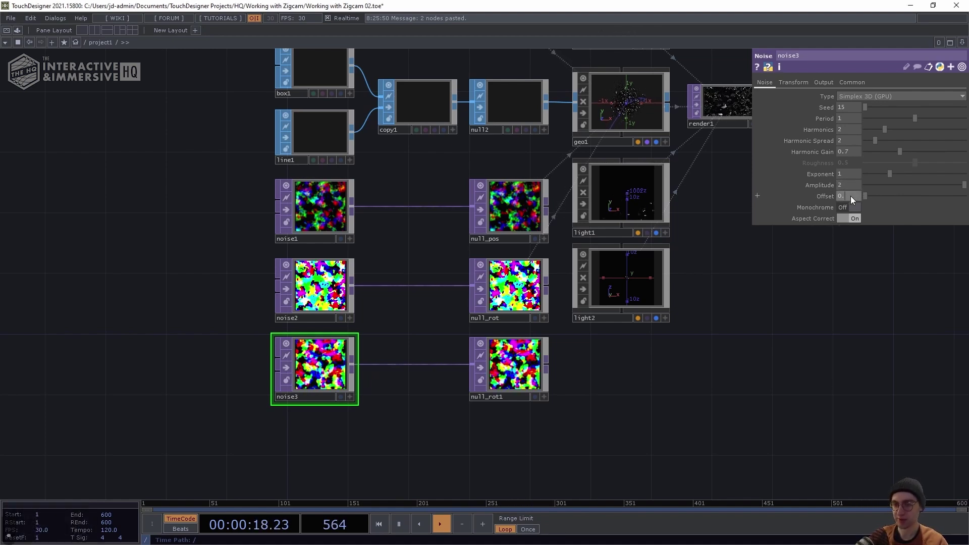
pyautogui.press('Return')
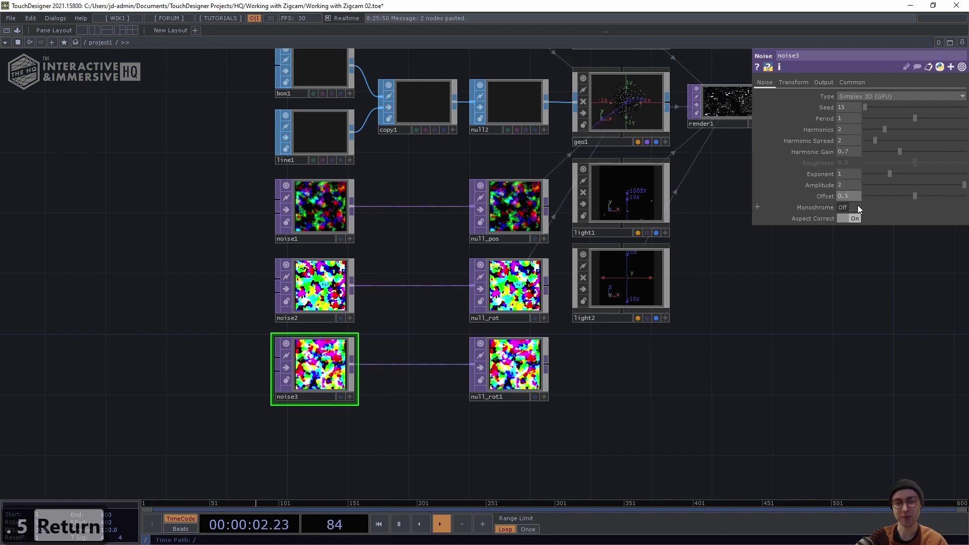
pyautogui.click(858, 206)
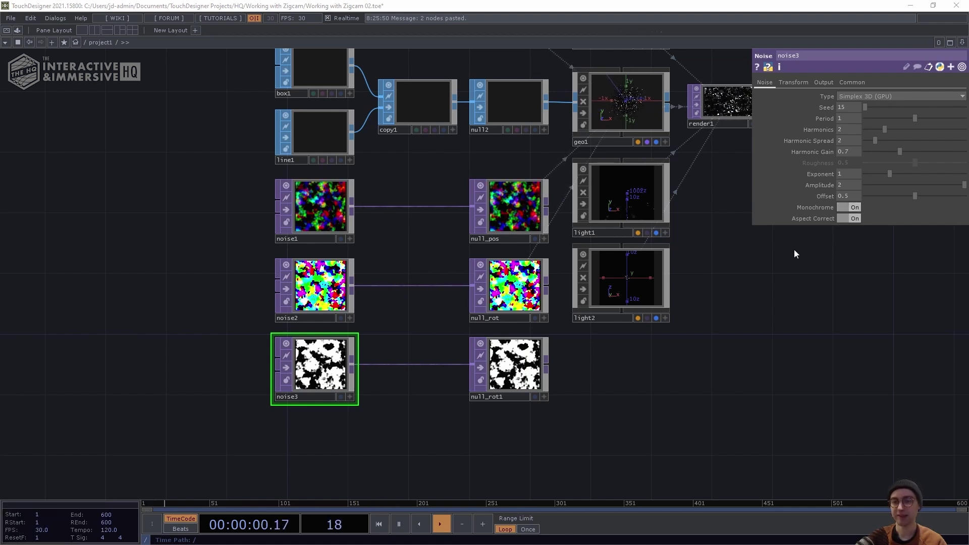
# Speed up noise3's animation by changing its Translate Z expression to absTime.seconds * 0.01.
pyautogui.click(798, 83)
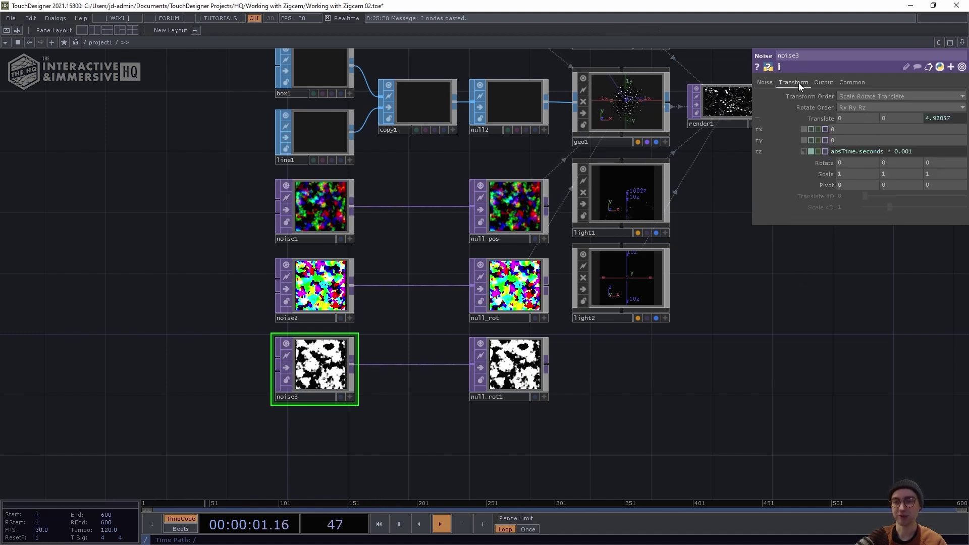
pyautogui.click(912, 152)
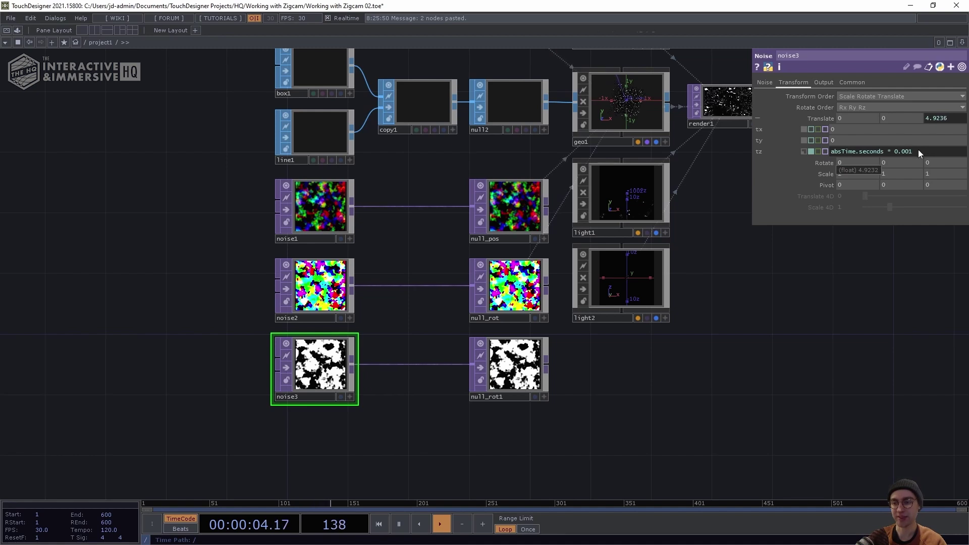
pyautogui.moveTo(918, 149); pyautogui.dragTo(905, 154)
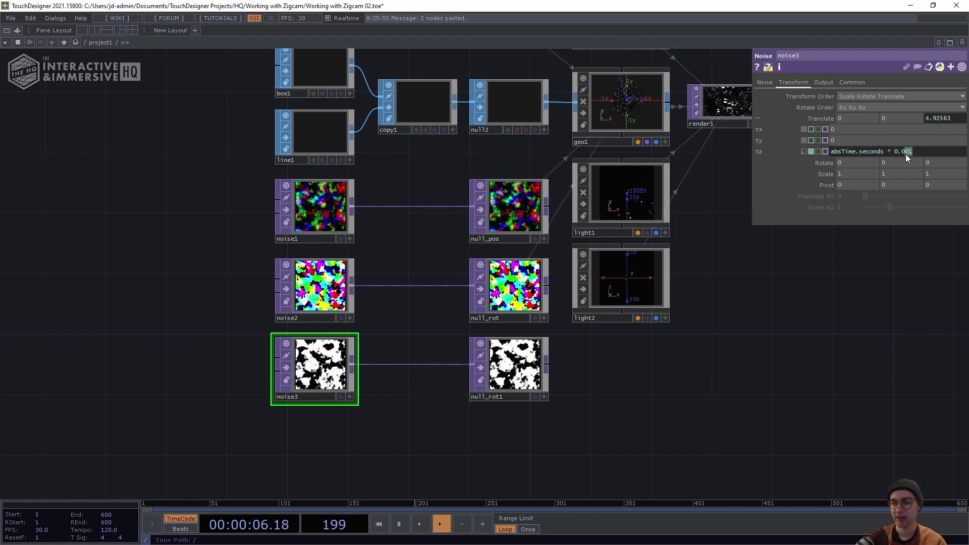
pyautogui.write('1')
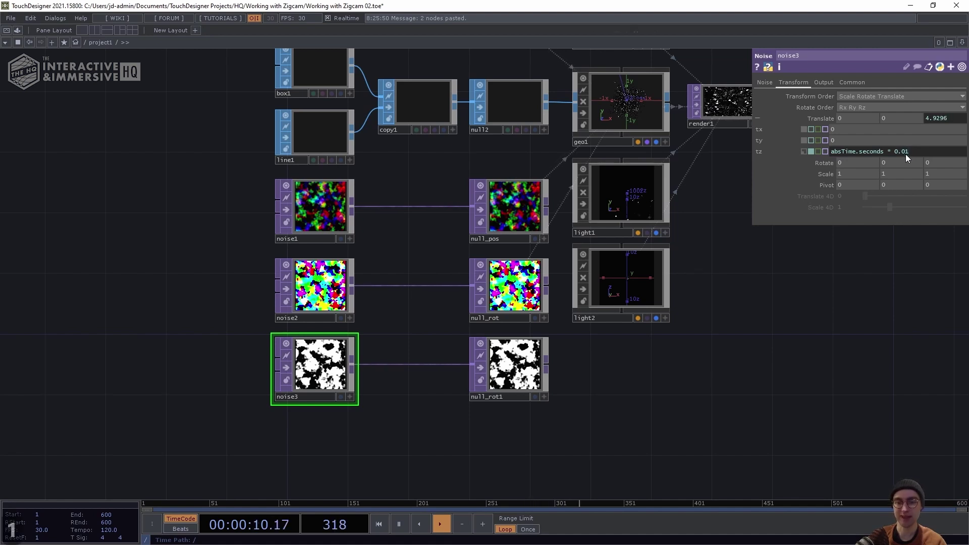
pyautogui.press('Return')
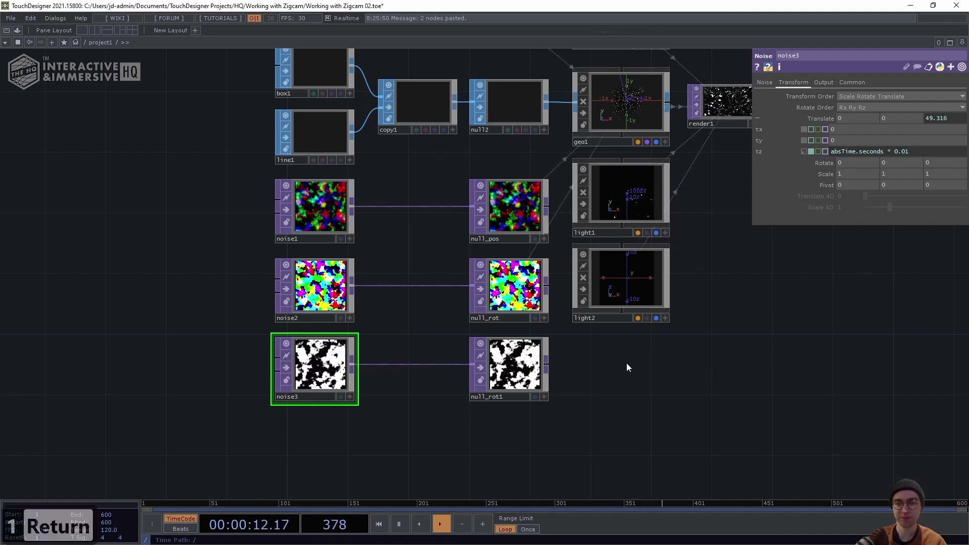
# Rename the null fed by noise3 to null_scale.
pyautogui.click(507, 396)
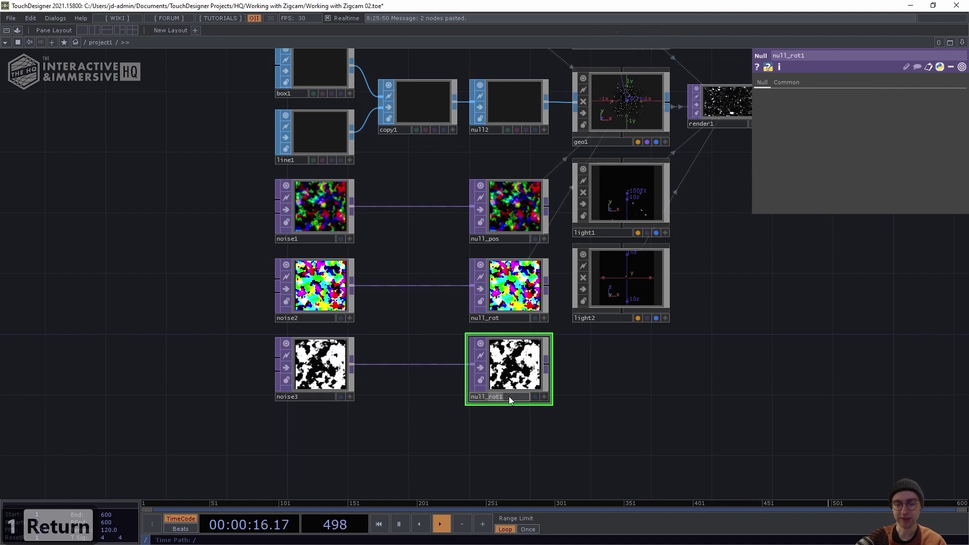
pyautogui.write('scale')
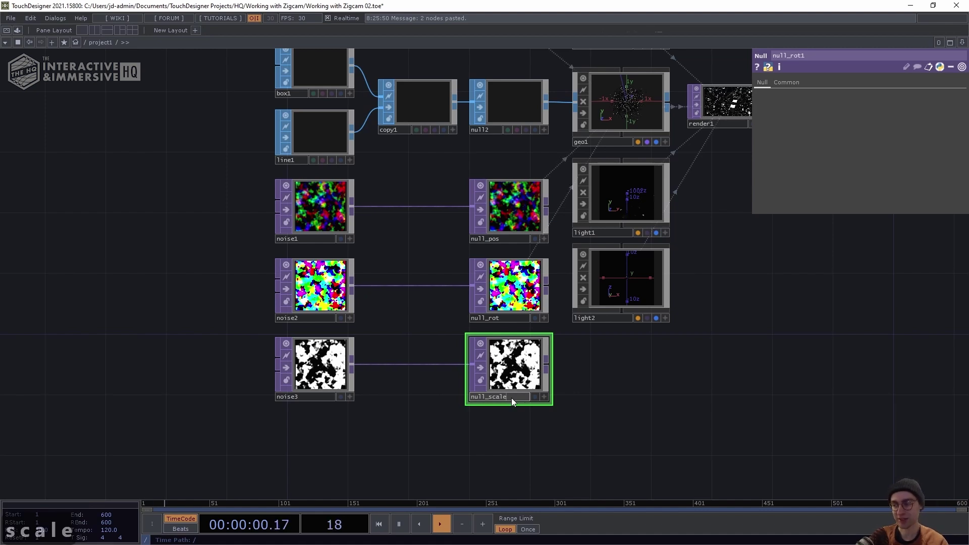
pyautogui.press('Return')
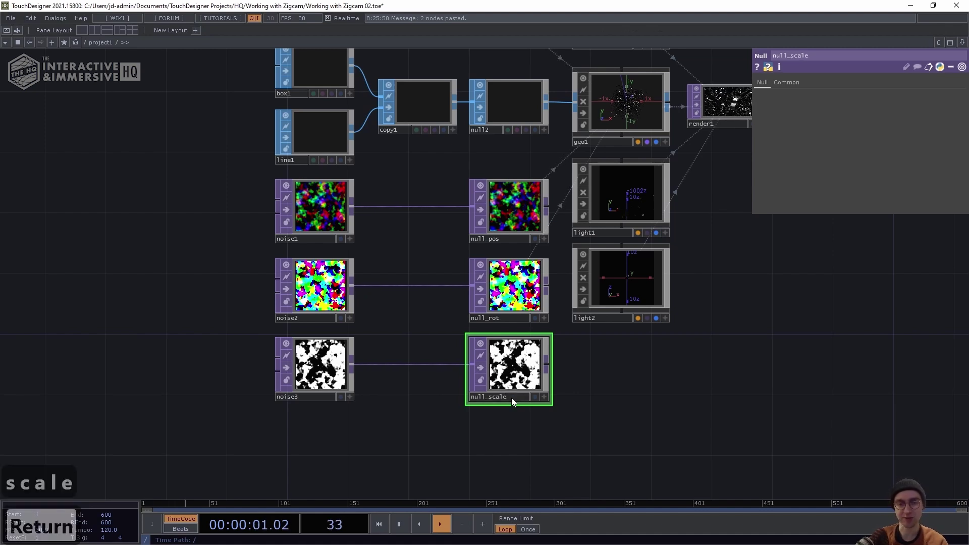
# Assign null_scale as geo1's instance Scale OP and map Scale X, Y and Z to r, g and b.
pyautogui.click(640, 107)
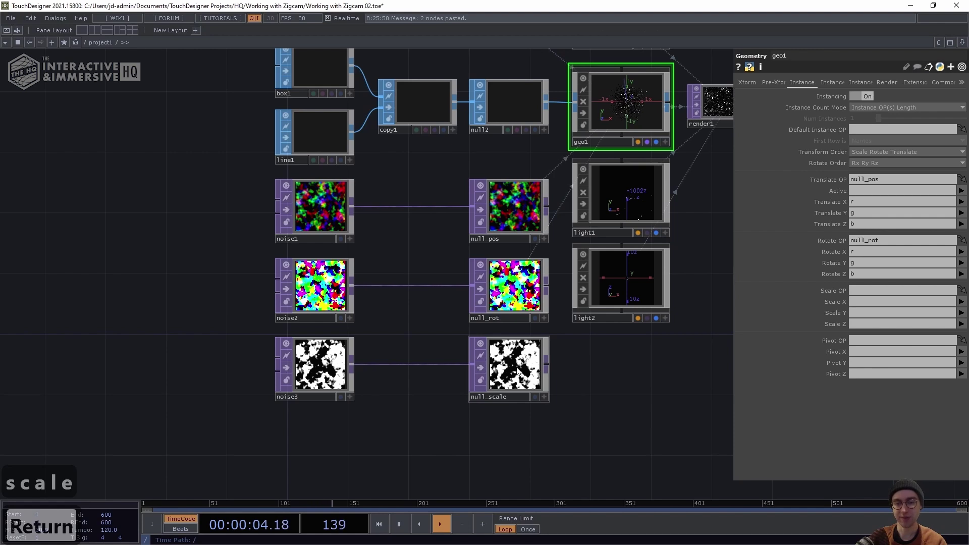
pyautogui.moveTo(516, 371); pyautogui.dragTo(852, 291)
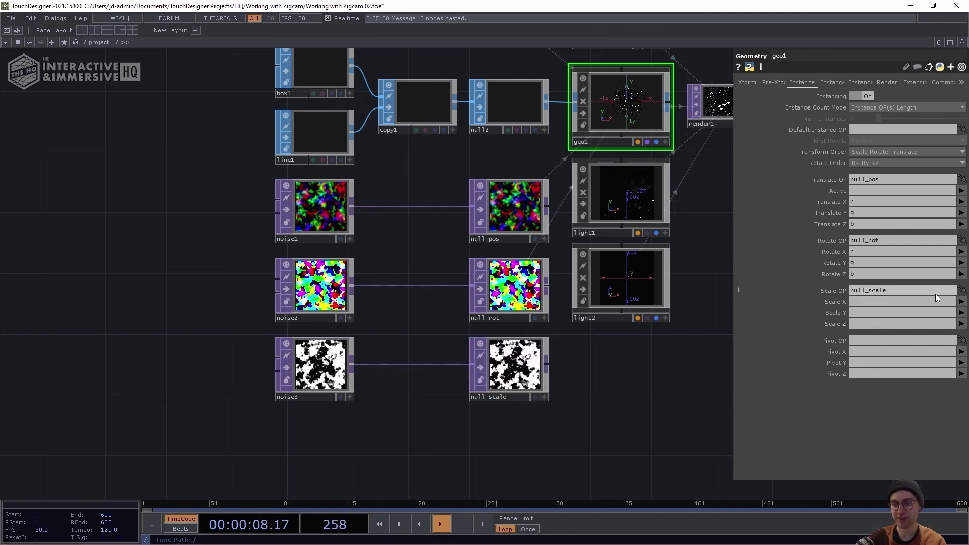
pyautogui.click(910, 299)
pyautogui.write('r')
pyautogui.press('Tab')
pyautogui.write('g')
pyautogui.press('Tab')
pyautogui.write('b')
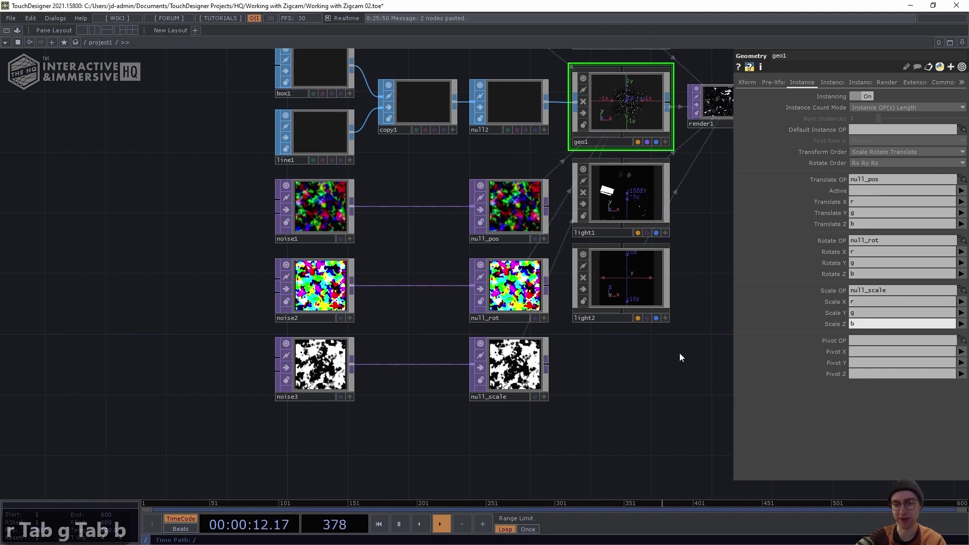
pyautogui.press('Return')
# Examine render1's output up close to check how the scale noise affects the instanced boxes.
pyautogui.scroll(10, 593, 298)
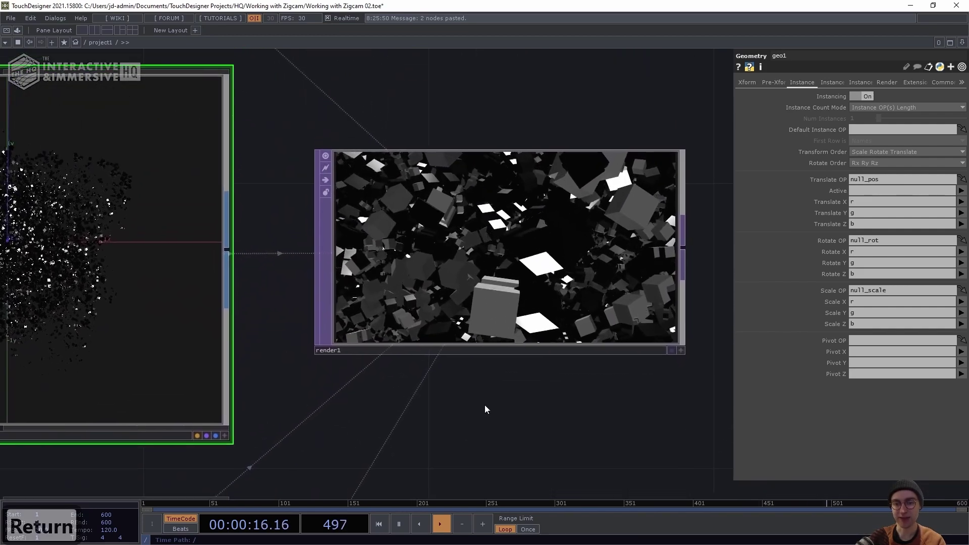
pyautogui.scroll(5, 522, 386)
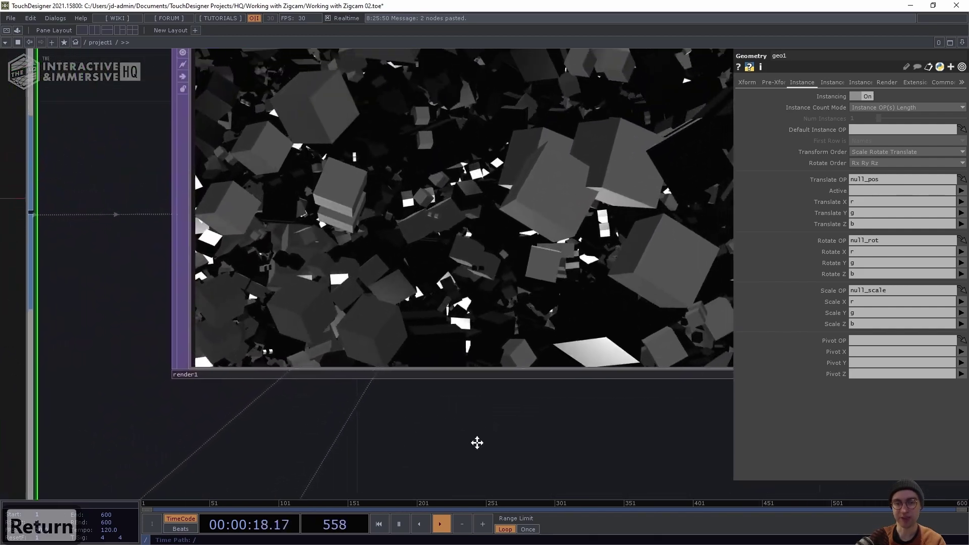
pyautogui.scroll(-4, 431, 444)
pyautogui.scroll(-2, 430, 444)
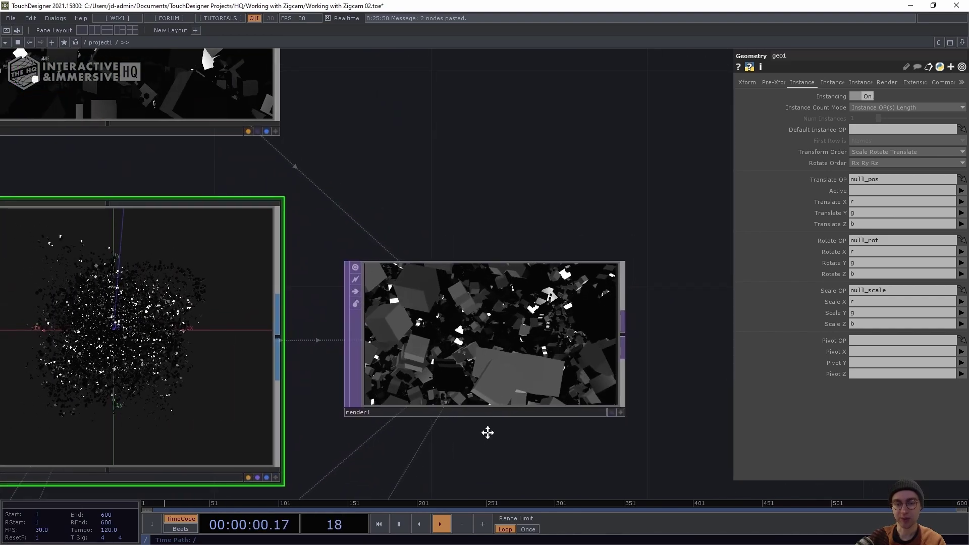
pyautogui.moveTo(489, 446); pyautogui.dragTo(489, 350)
pyautogui.scroll(-3, 525, 421)
pyautogui.moveTo(525, 422); pyautogui.dragTo(575, 316)
pyautogui.scroll(-3, 574, 316)
pyautogui.moveTo(573, 378); pyautogui.dragTo(588, 253)
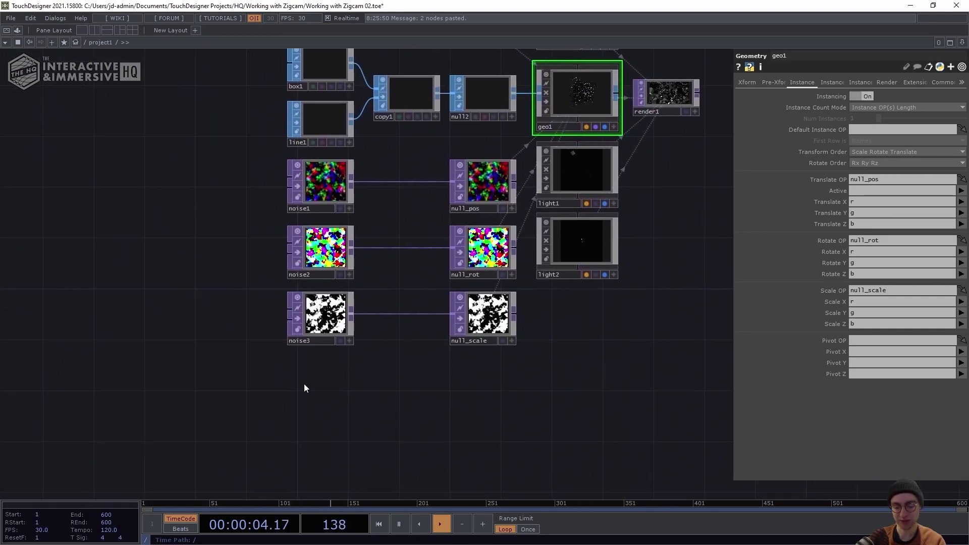
# Duplicate noise3 and null_scale together and place the copies directly below the originals.
pyautogui.moveTo(516, 371); pyautogui.dragTo(296, 329, button='right')
pyautogui.hotkey('ctrl', 'c')
pyautogui.hotkey('ctrl', 'v')
pyautogui.click(400, 418)
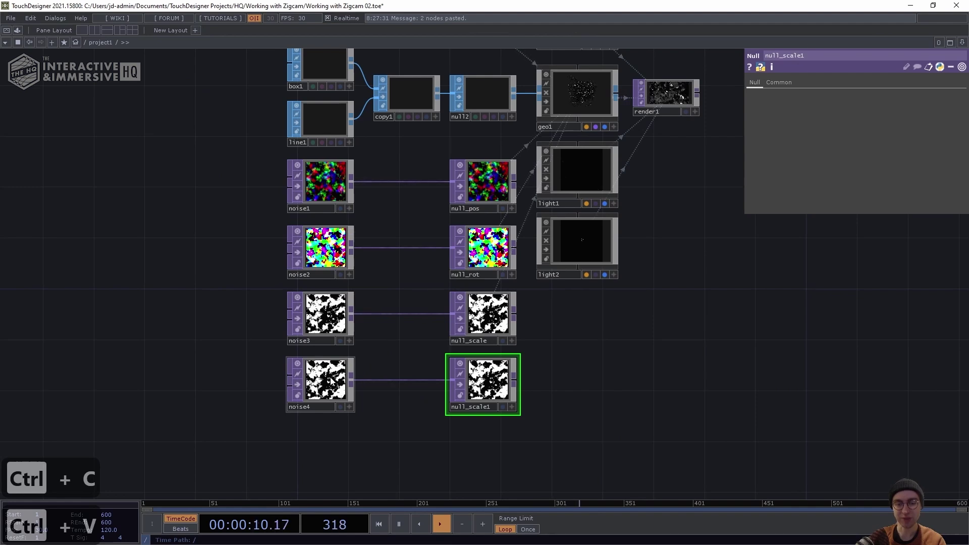
# Set noise4's Seed to 5755 and its Period to 5.
pyautogui.click(331, 382)
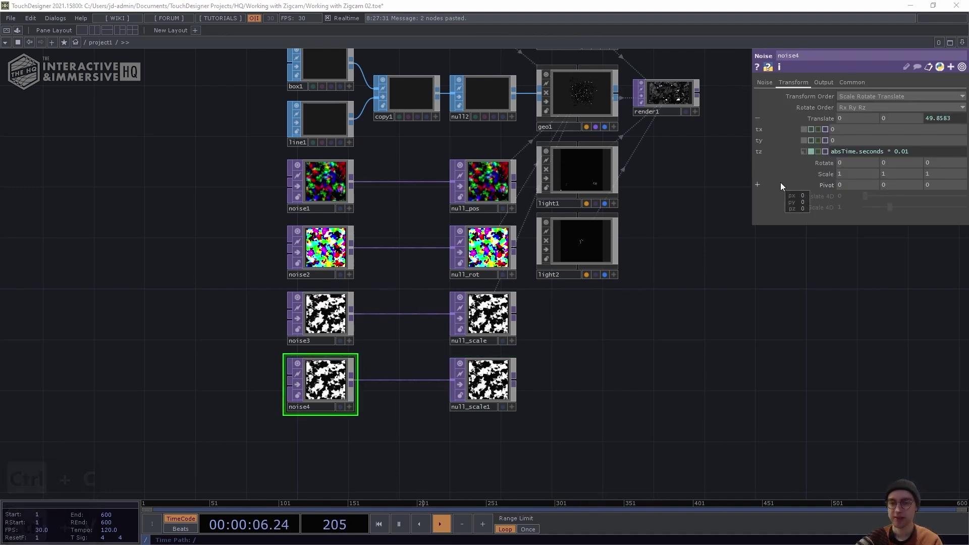
pyautogui.click(764, 82)
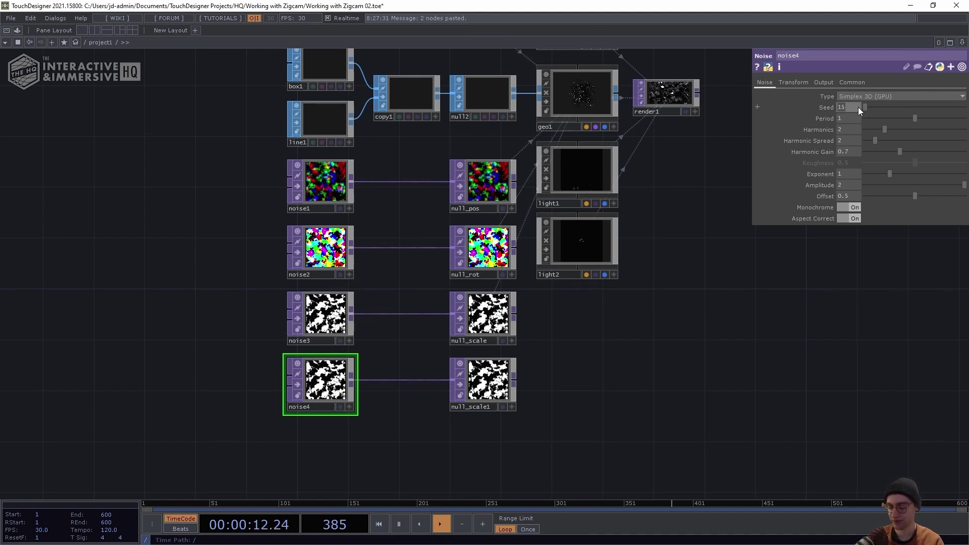
pyautogui.write('55')
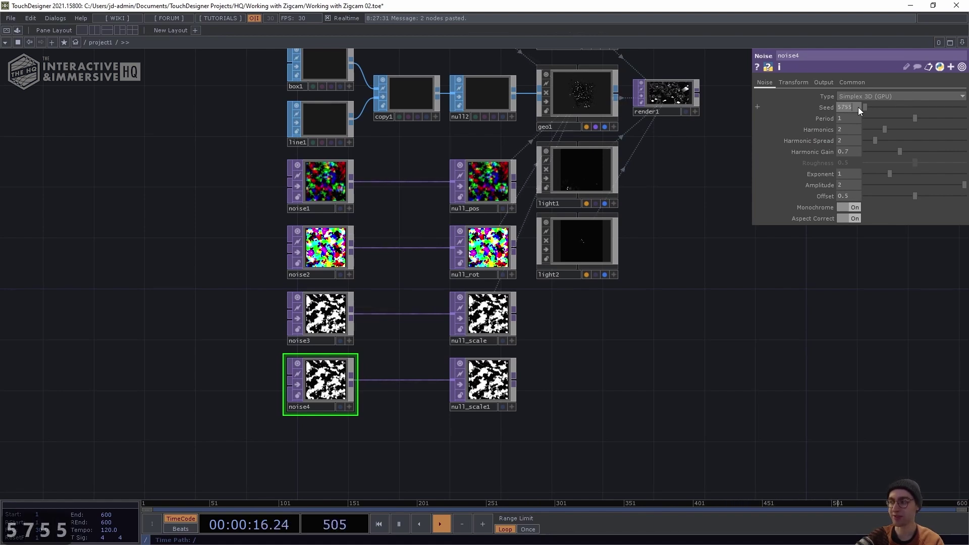
pyautogui.press('Return')
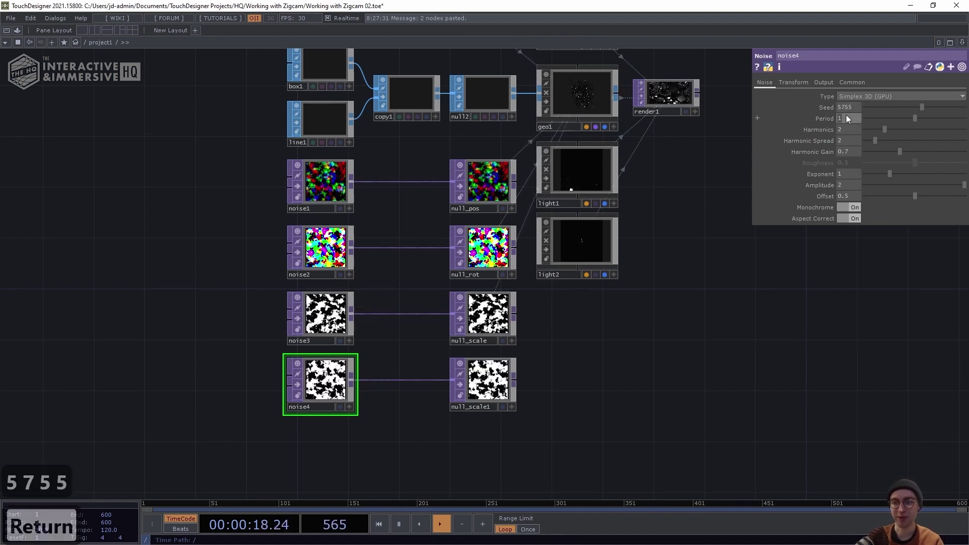
pyautogui.write('5')
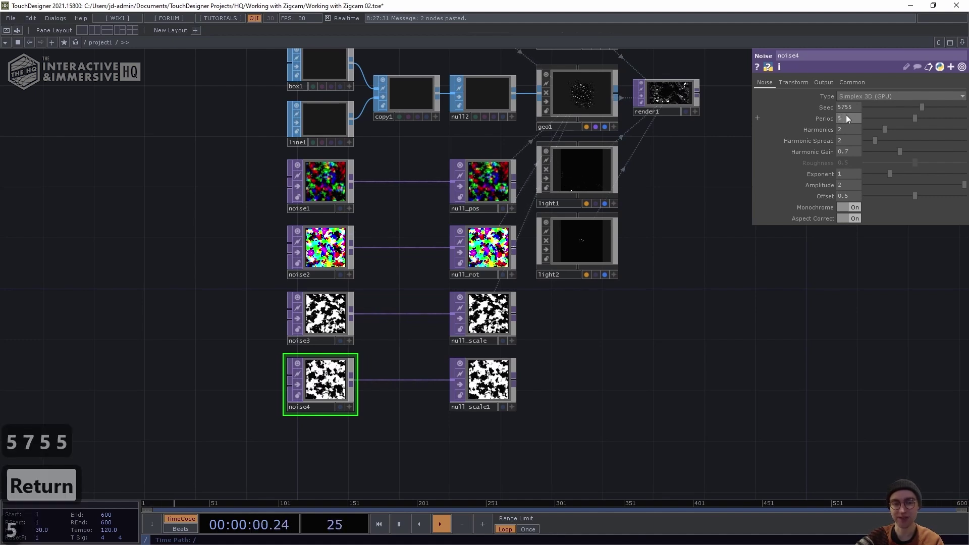
pyautogui.press('Return')
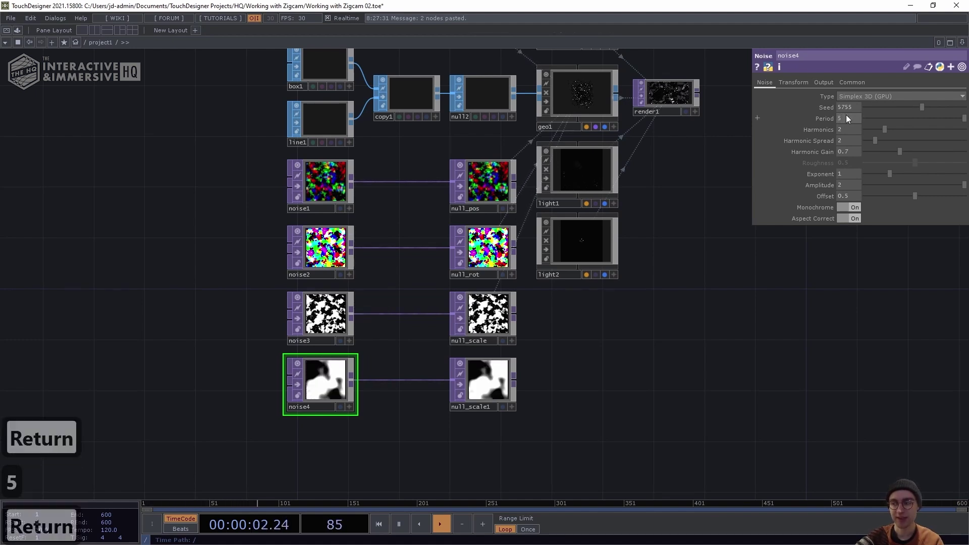
# Set noise4's Exponent to 0.75 and Amplitude to 0.5, and turn off Monochrome.
pyautogui.click(847, 175)
pyautogui.write('0.75')
pyautogui.press('Return')
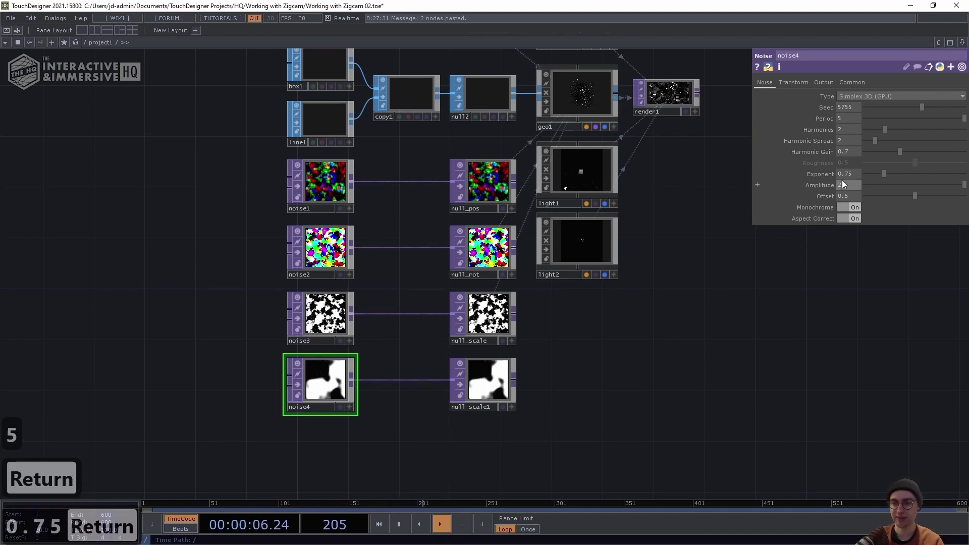
pyautogui.write('0.5')
pyautogui.press('Return')
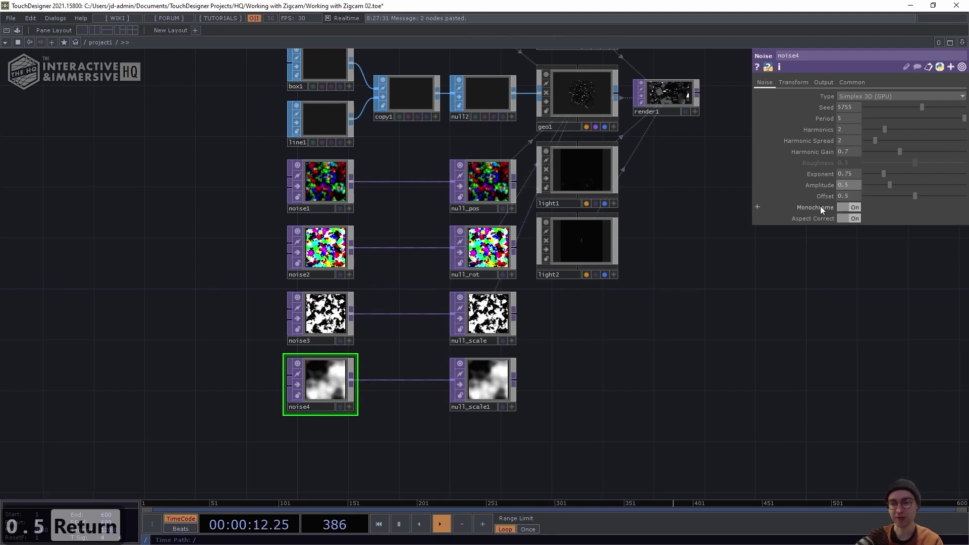
pyautogui.click(853, 206)
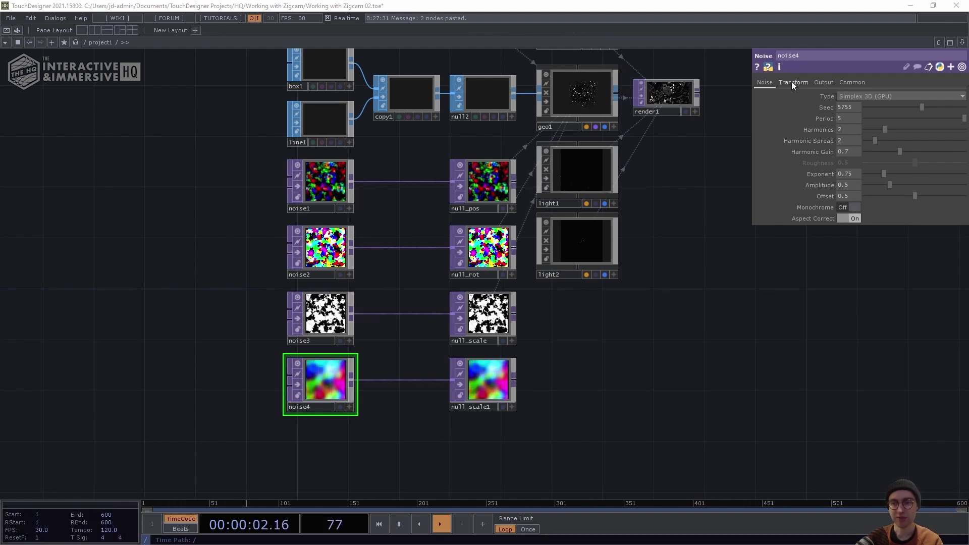
# Clear the time-based Translate Z expression on noise4 so its pattern does not animate.
pyautogui.click(792, 82)
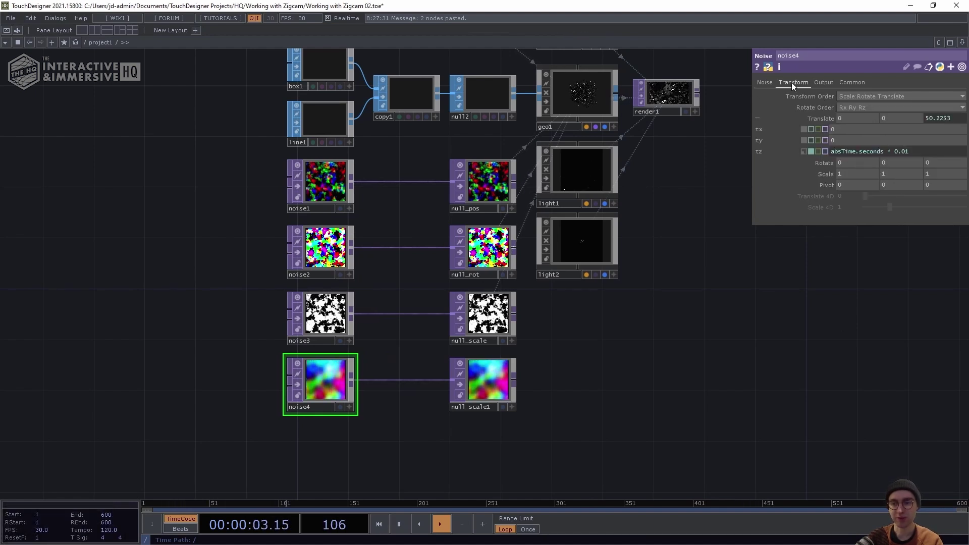
pyautogui.click(861, 149)
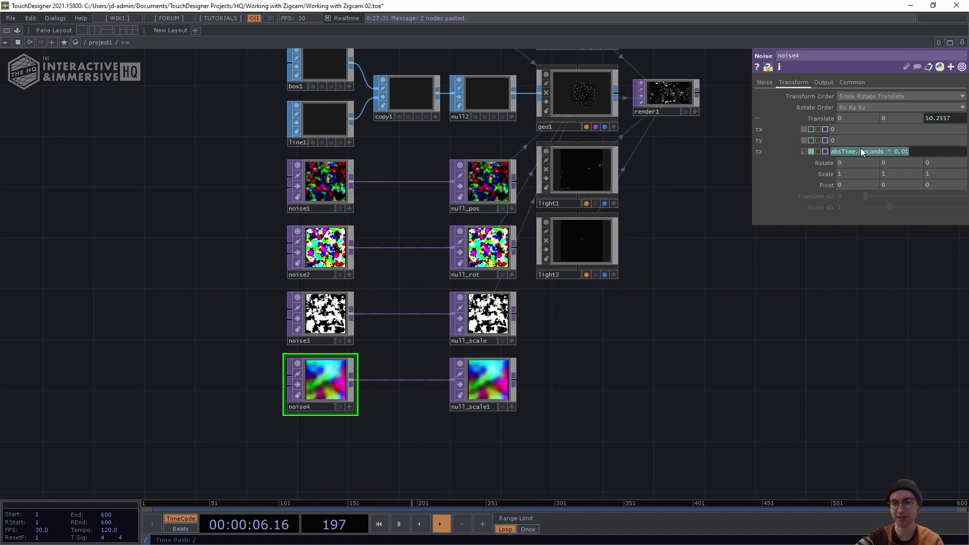
pyautogui.press('BackSpace')
pyautogui.press('Return')
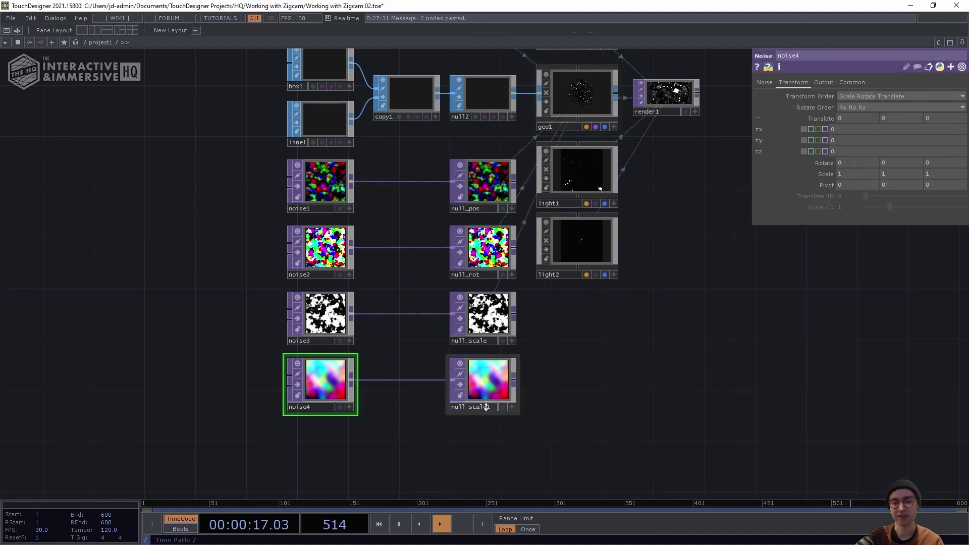
# Rename the null fed by noise4 to null_color.
pyautogui.click(480, 393)
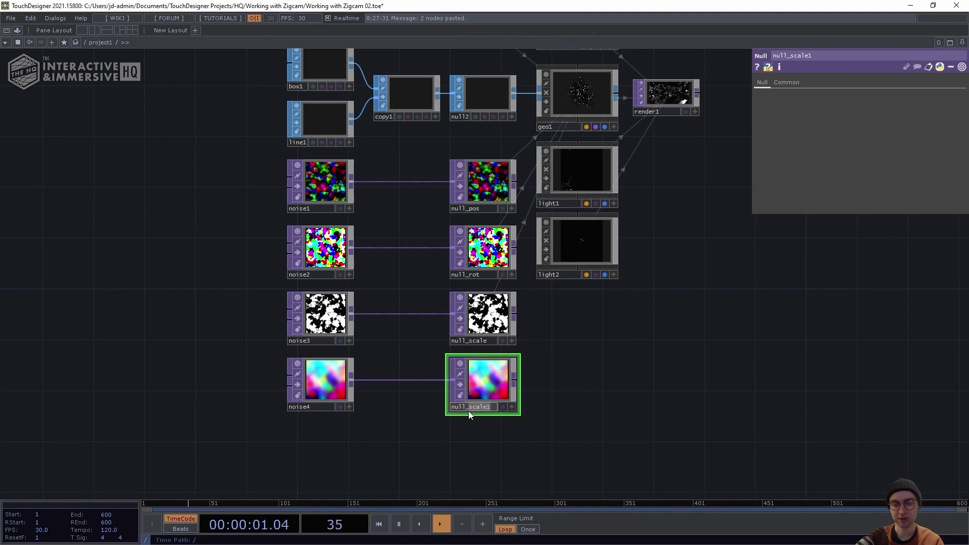
pyautogui.write('color')
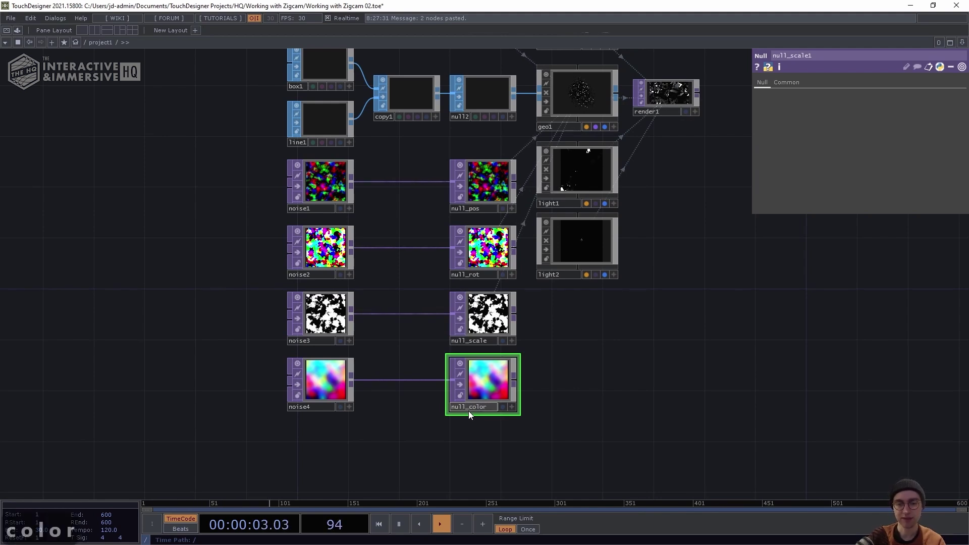
pyautogui.press('Return')
# Assign null_color as geo1's instance Color OP and map its R, G and B to r, g and b.
pyautogui.click(585, 85)
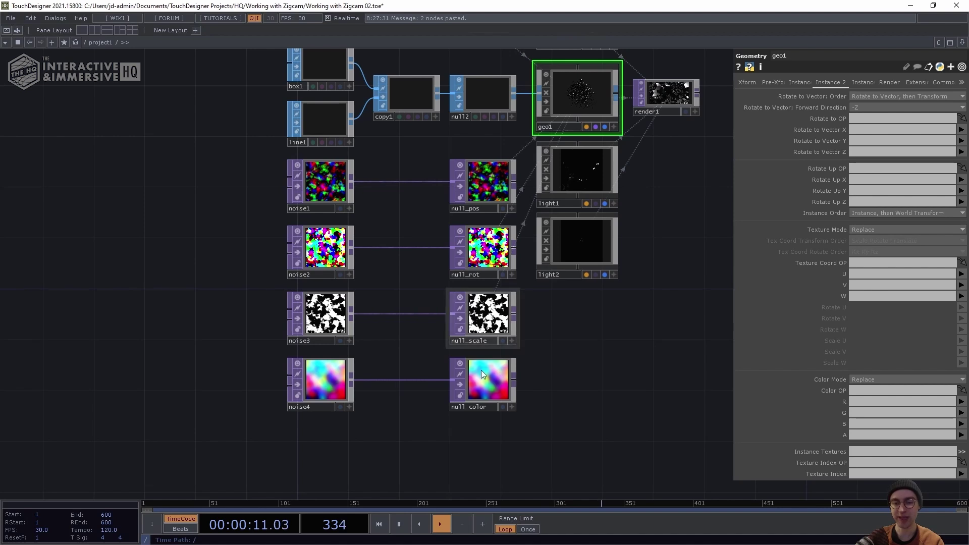
pyautogui.moveTo(479, 381); pyautogui.dragTo(875, 389)
pyautogui.click(944, 402)
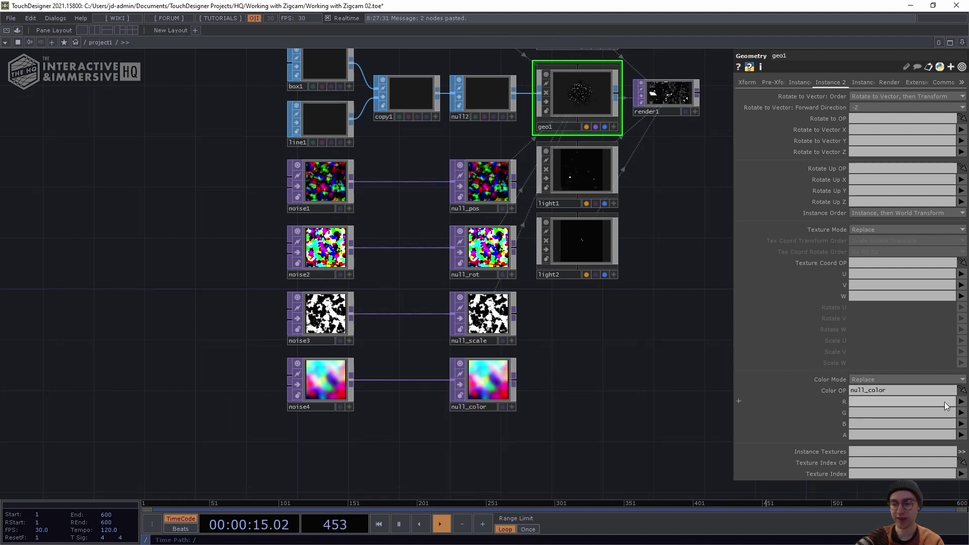
pyautogui.write('r')
pyautogui.press('Tab')
pyautogui.write('g')
pyautogui.press('Tab')
pyautogui.write('b')
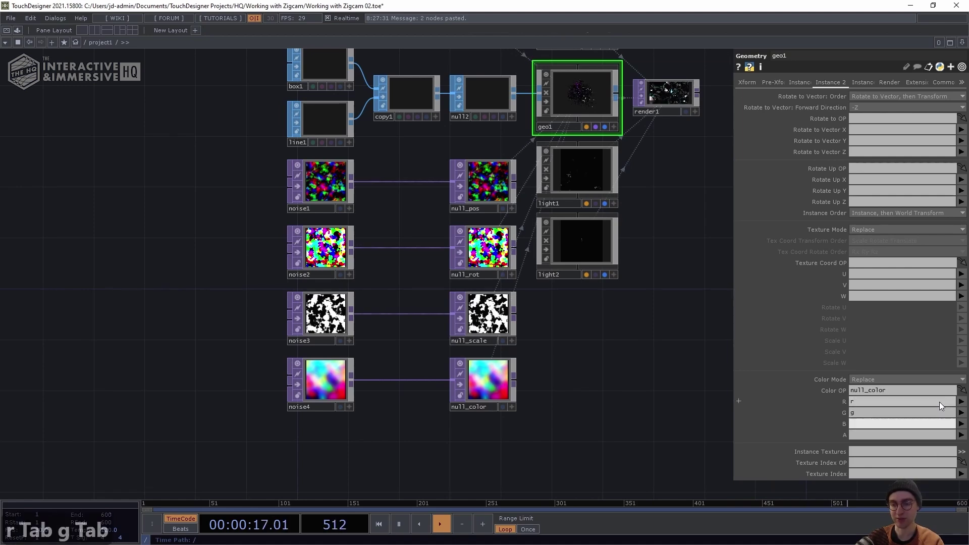
pyautogui.press('Return')
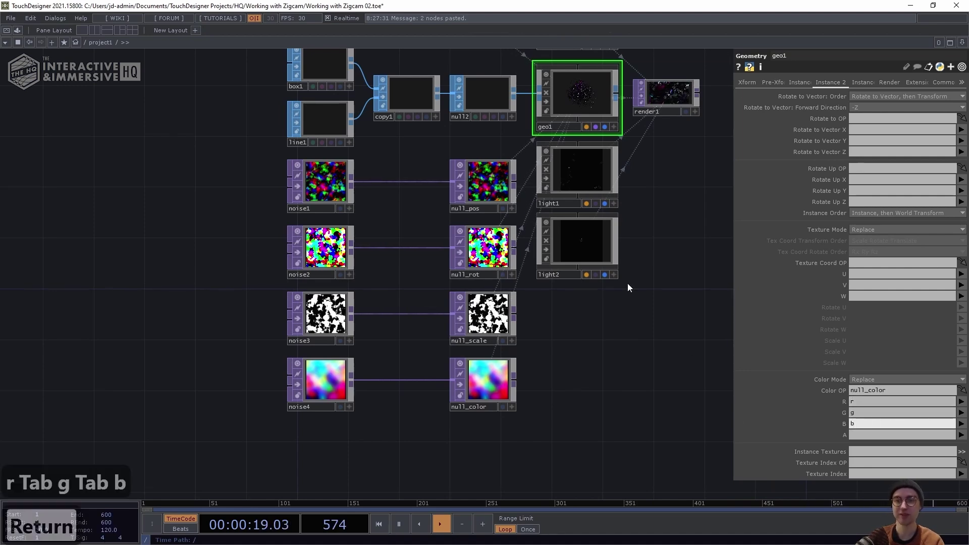
# Examine the colored instances in render1's output and review the layout of the whole network.
pyautogui.moveTo(662, 194); pyautogui.dragTo(549, 397)
pyautogui.moveTo(618, 348); pyautogui.dragTo(701, 310, button='middle')
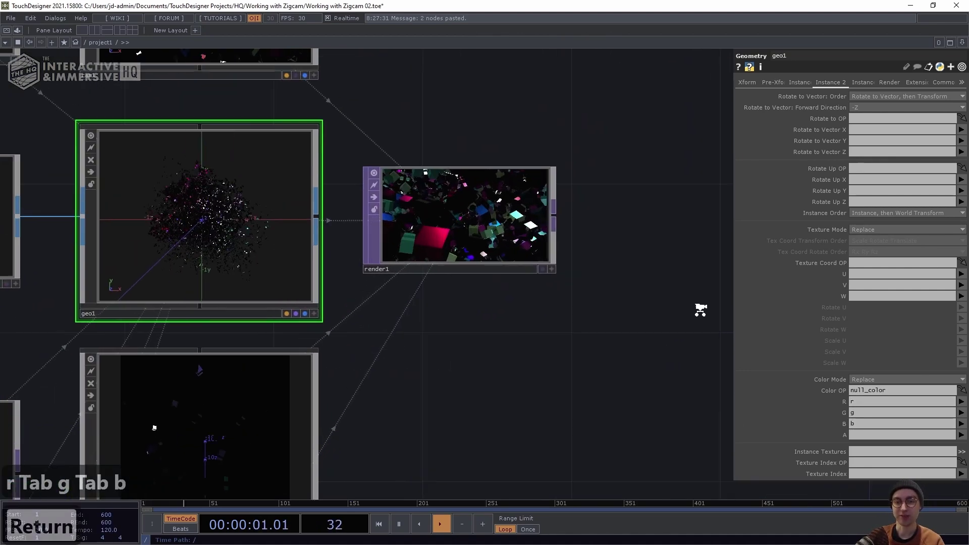
pyautogui.scroll(5, 595, 359)
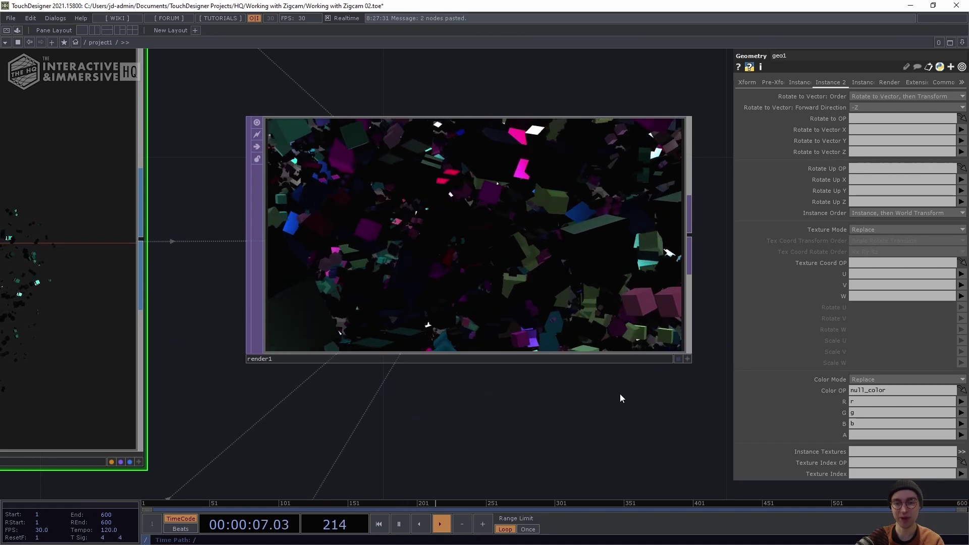
pyautogui.scroll(-5, 634, 395)
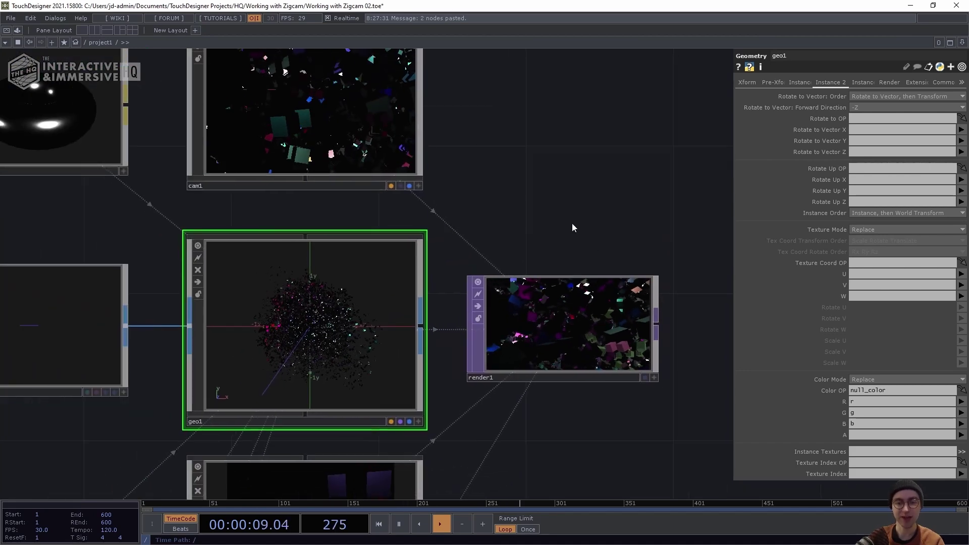
pyautogui.scroll(-4, 613, 440)
pyautogui.scroll(-5, 620, 404)
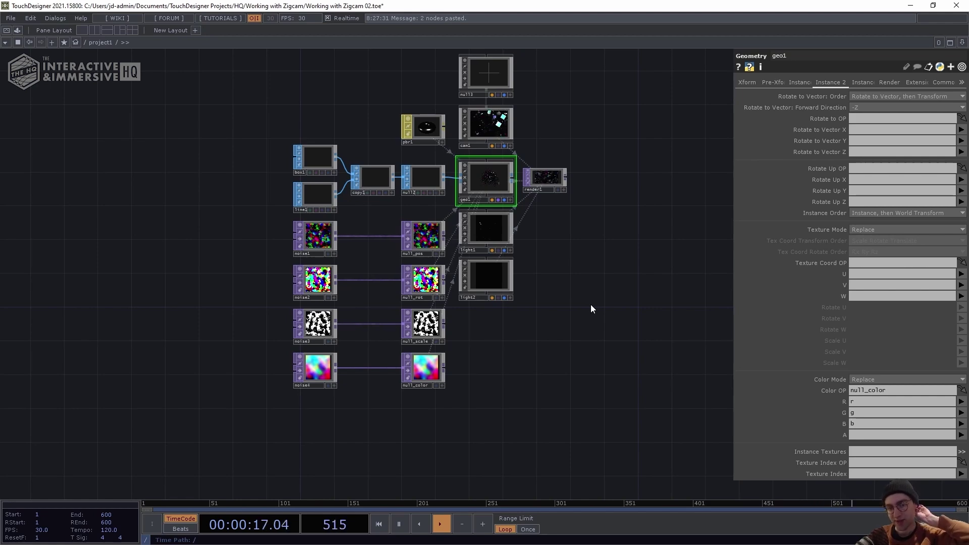
pyautogui.press('h')
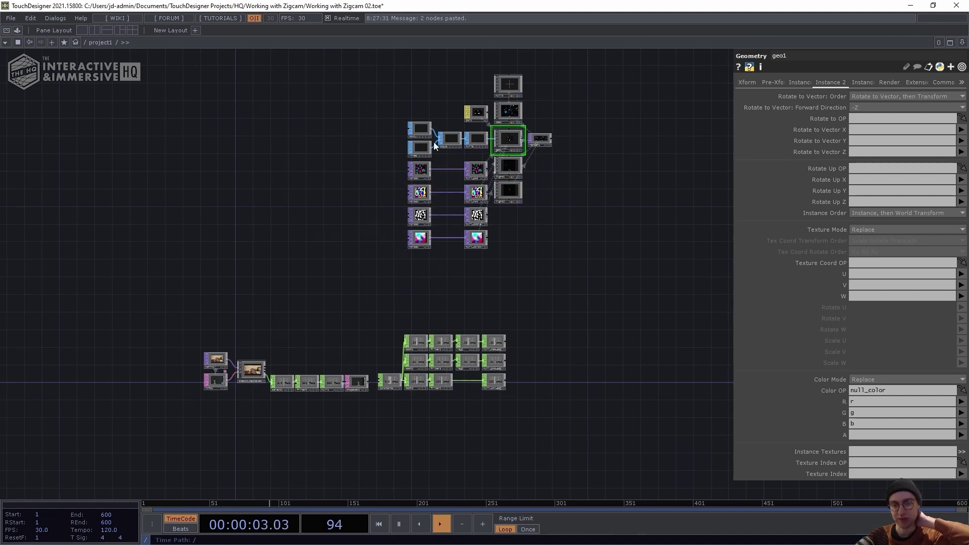
pyautogui.scroll(2, 479, 259)
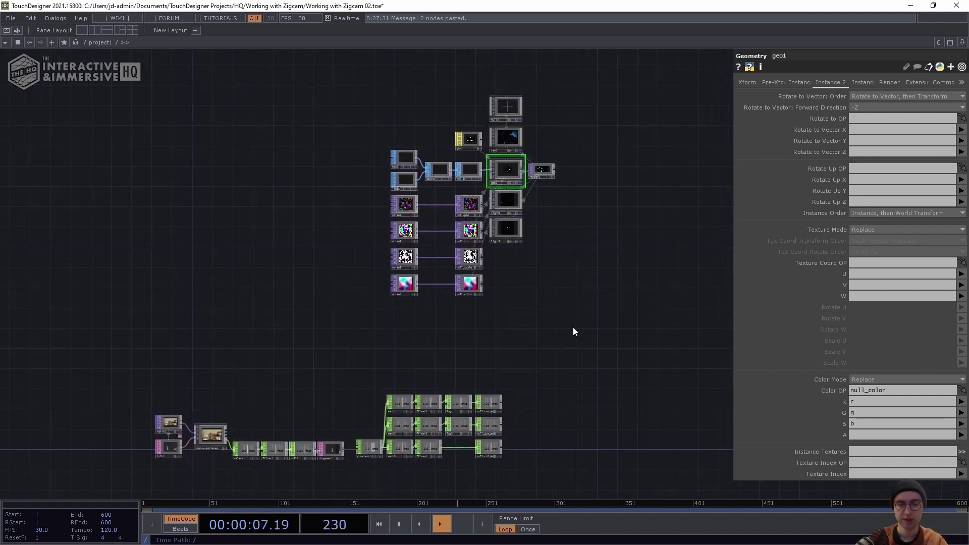
# Move the whole 3D scene network down so it sits just above the math, filter and lag chains.
pyautogui.moveTo(608, 323); pyautogui.dragTo(380, 70)
pyautogui.moveTo(406, 293); pyautogui.dragTo(397, 376)
pyautogui.scroll(3, 350, 358)
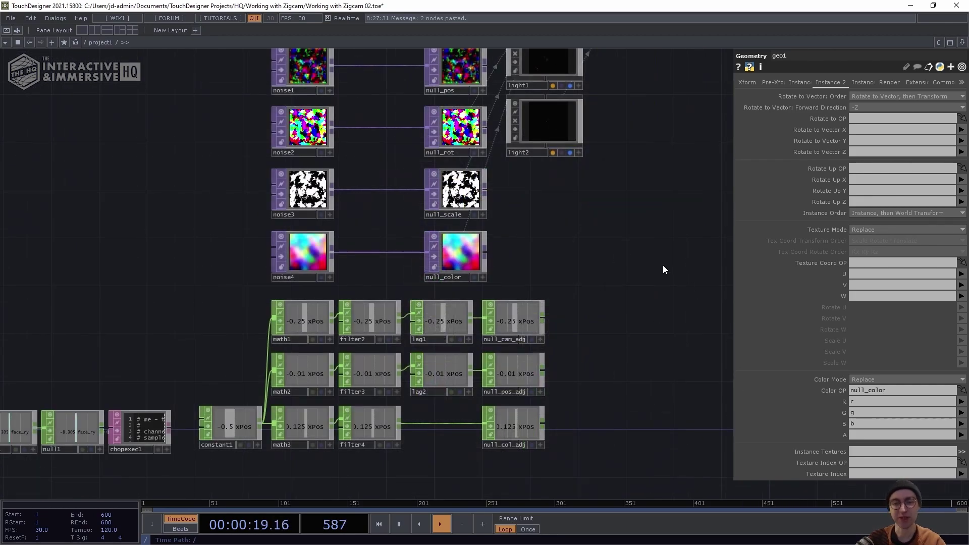
# Drive null3's X translation with a CHOP reference to null_cam_adj's xPos channel.
pyautogui.moveTo(645, 238); pyautogui.dragTo(597, 318)
pyautogui.scroll(2, 597, 312)
pyautogui.scroll(-3, 580, 312)
pyautogui.scroll(-2, 604, 296)
pyautogui.click(490, 98)
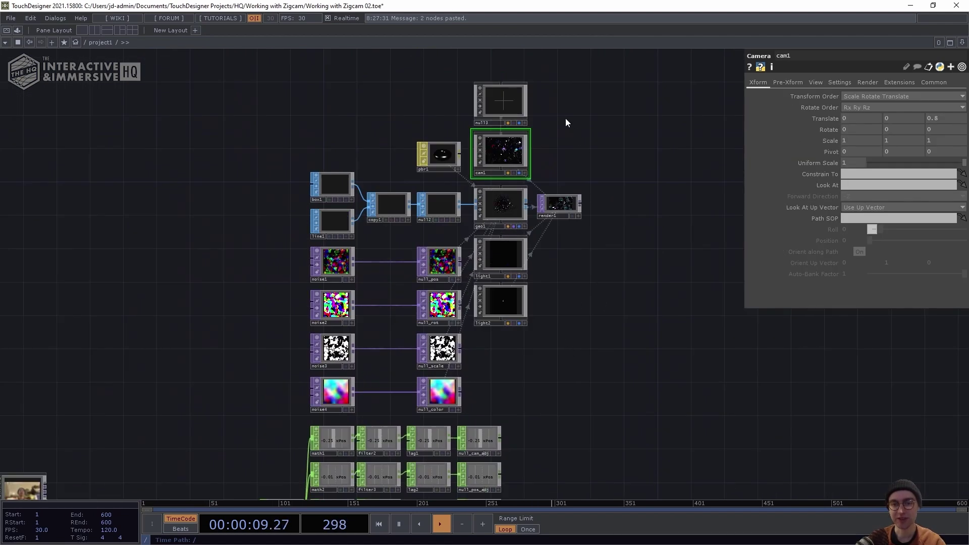
pyautogui.click(496, 101)
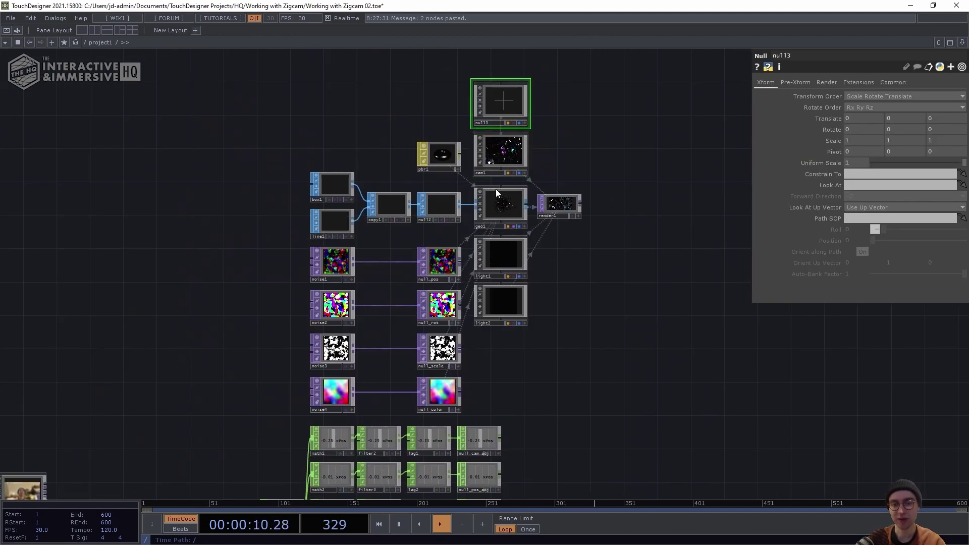
pyautogui.moveTo(530, 359); pyautogui.dragTo(568, 316)
pyautogui.scroll(3, 569, 317)
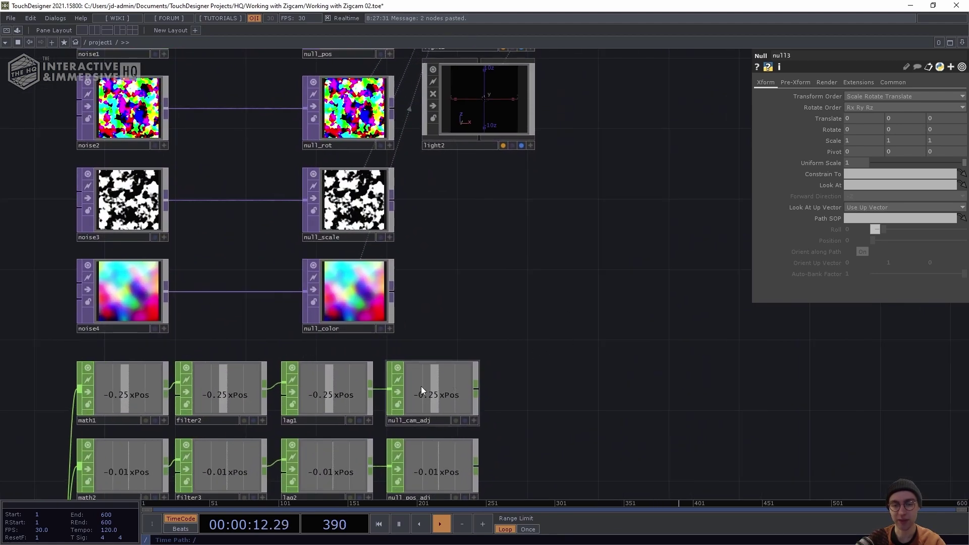
pyautogui.click(473, 420)
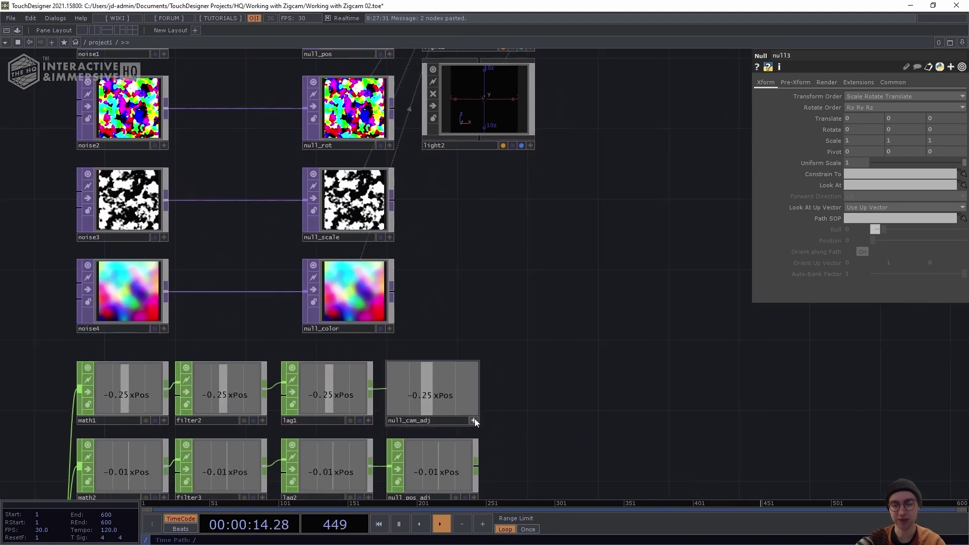
pyautogui.moveTo(421, 396); pyautogui.dragTo(851, 111)
pyautogui.click(849, 111)
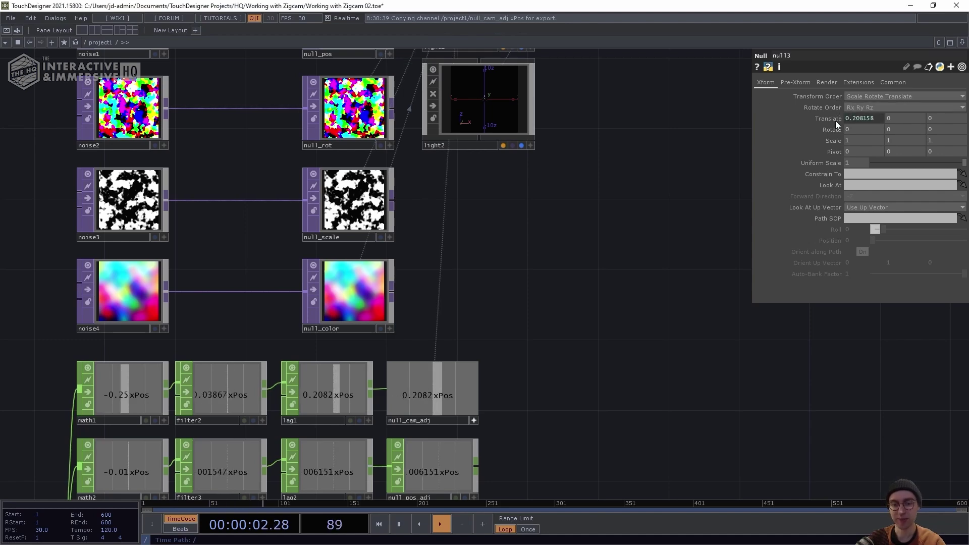
# Drive noise1's X translation with a CHOP reference to null_pos_adj's xPos channel.
pyautogui.scroll(-4, 626, 222)
pyautogui.moveTo(625, 222); pyautogui.dragTo(582, 323)
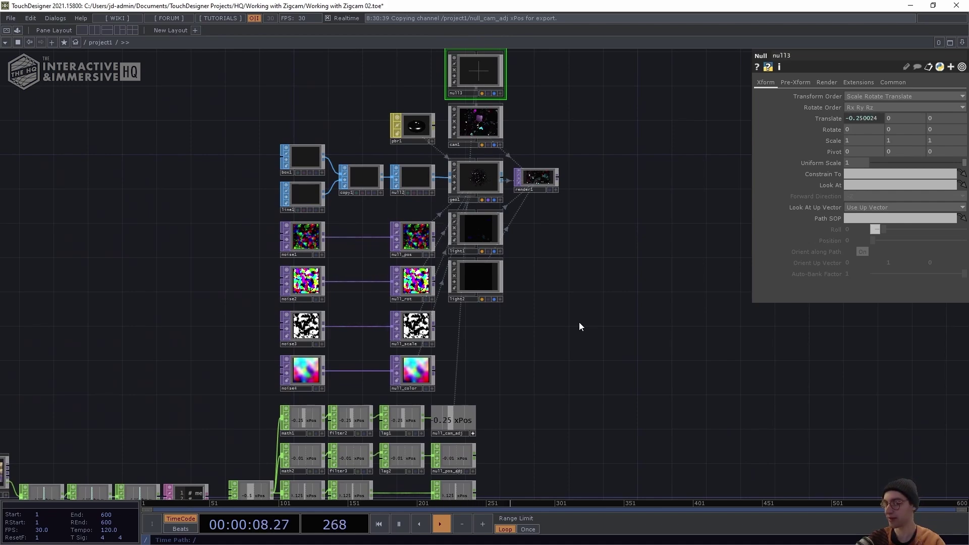
pyautogui.scroll(4, 579, 322)
pyautogui.click(403, 408)
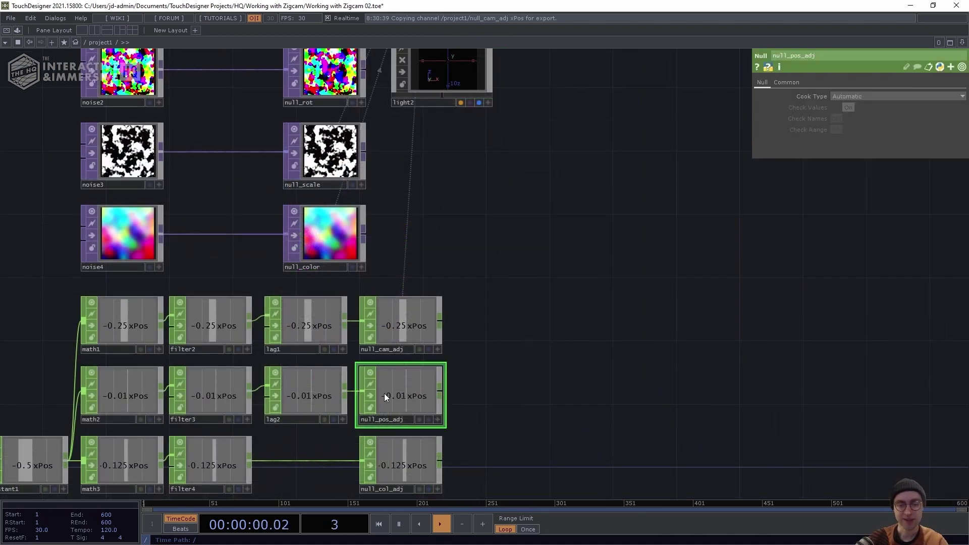
pyautogui.scroll(-5, 496, 399)
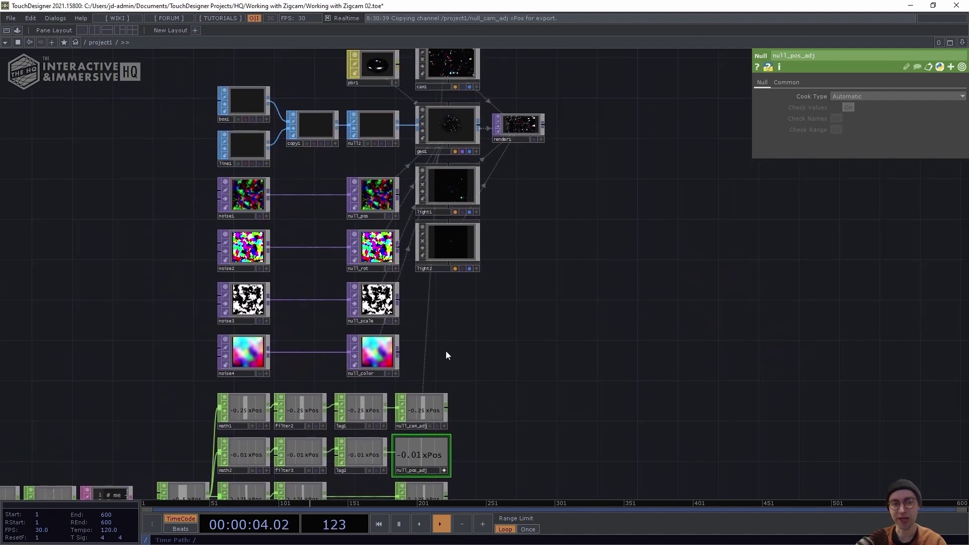
pyautogui.click(239, 202)
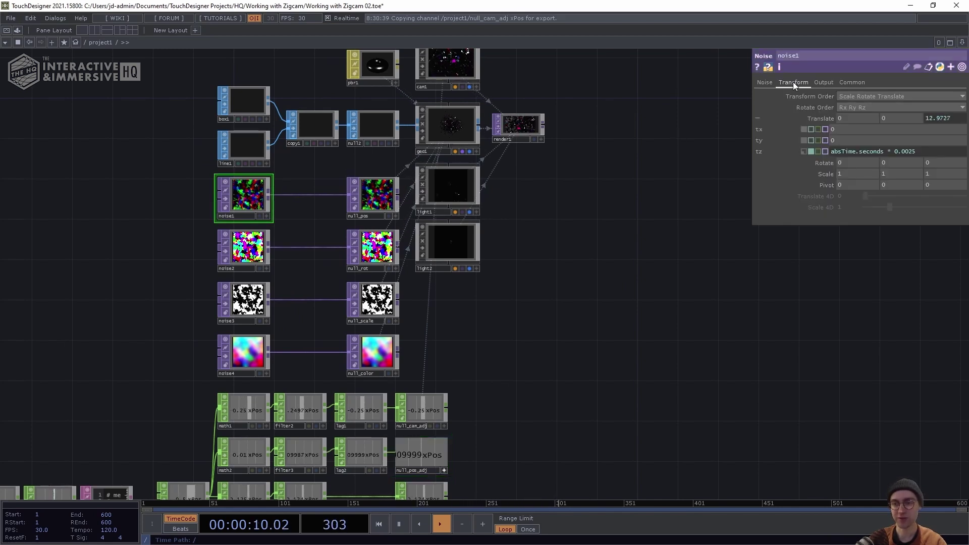
pyautogui.moveTo(592, 347); pyautogui.dragTo(620, 222)
pyautogui.moveTo(465, 355); pyautogui.dragTo(856, 118)
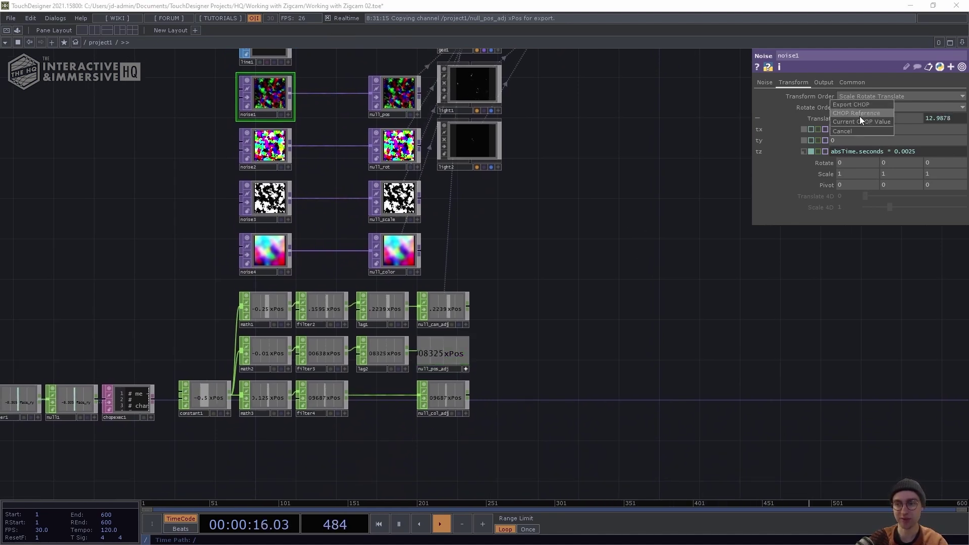
pyautogui.click(859, 117)
pyautogui.click(824, 117)
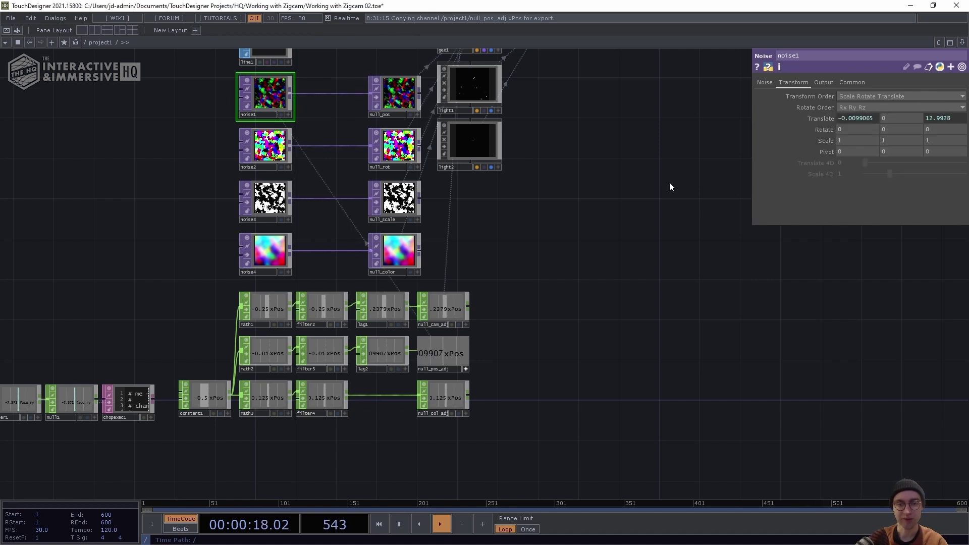
pyautogui.click(465, 368)
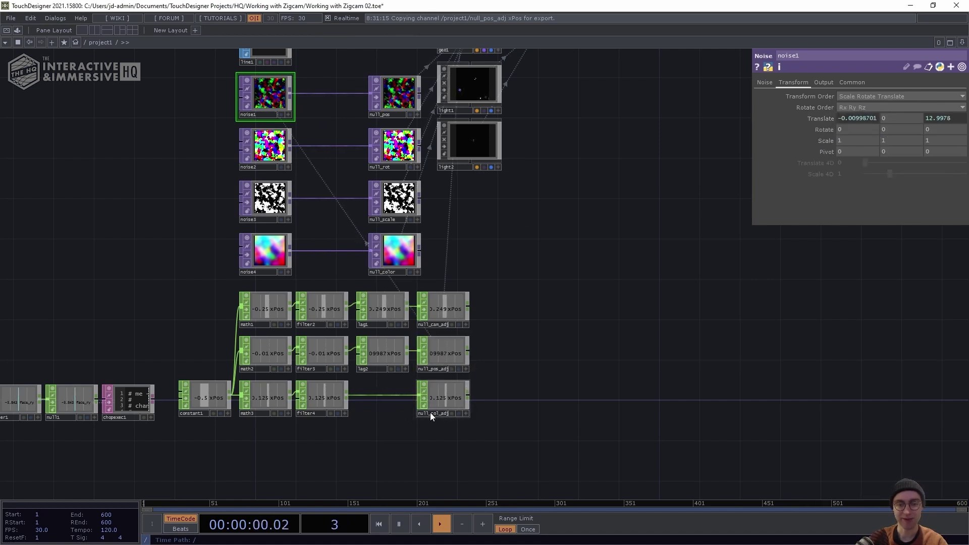
# Drive noise4's X translation with a CHOP reference to null_col_adj's xPos, and preview render1 in the network background before turning its display off.
pyautogui.click(449, 397)
pyautogui.click(464, 413)
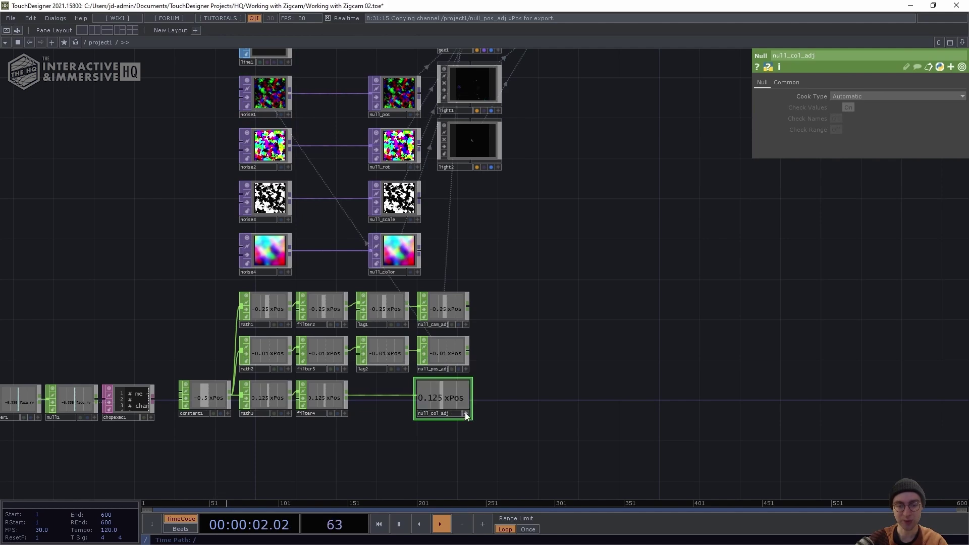
pyautogui.scroll(2, 441, 443)
pyautogui.click(180, 153)
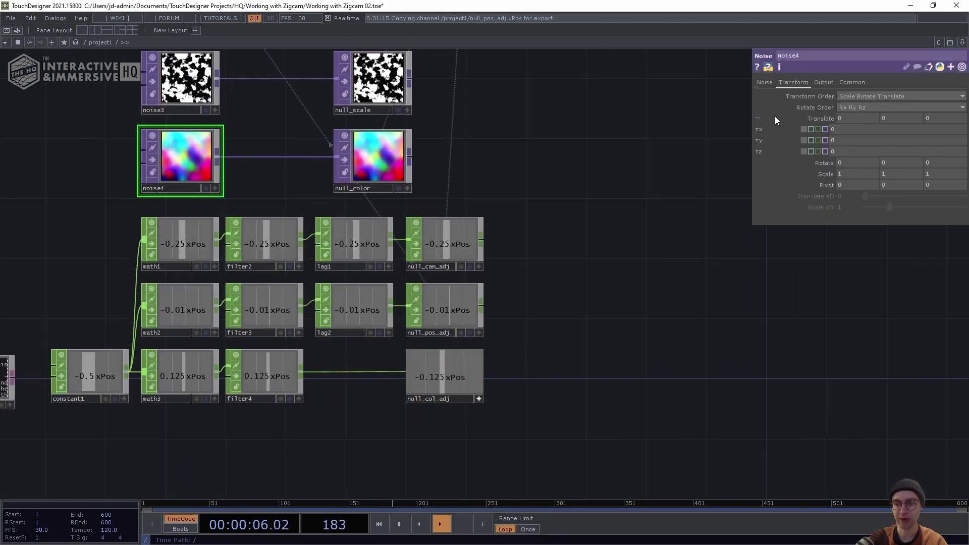
pyautogui.moveTo(444, 377); pyautogui.dragTo(447, 376)
pyautogui.moveTo(487, 349); pyautogui.dragTo(832, 128)
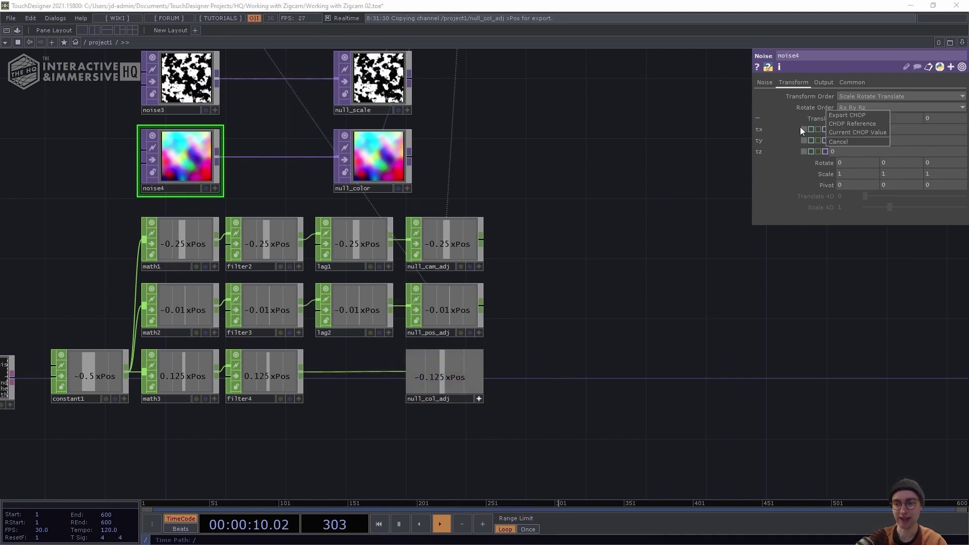
pyautogui.click(854, 123)
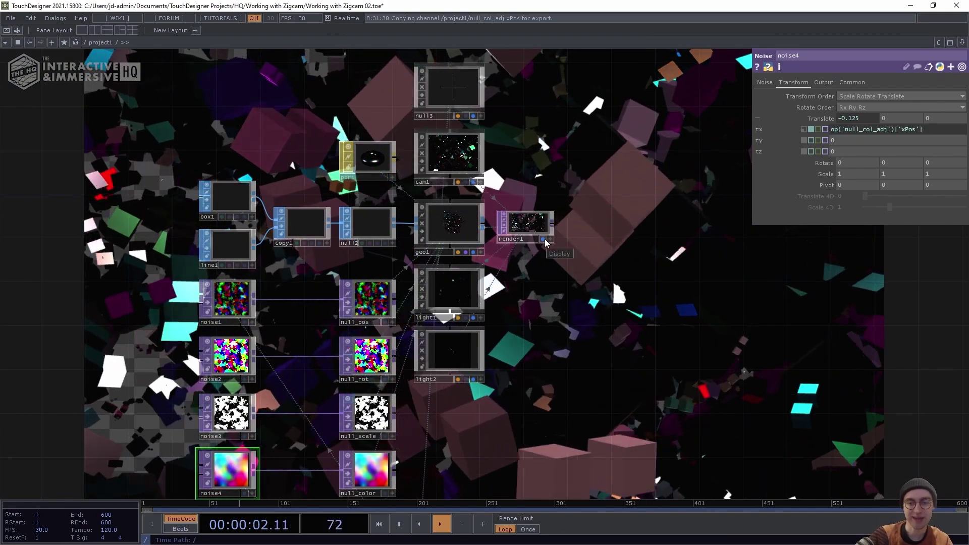
pyautogui.click(543, 239)
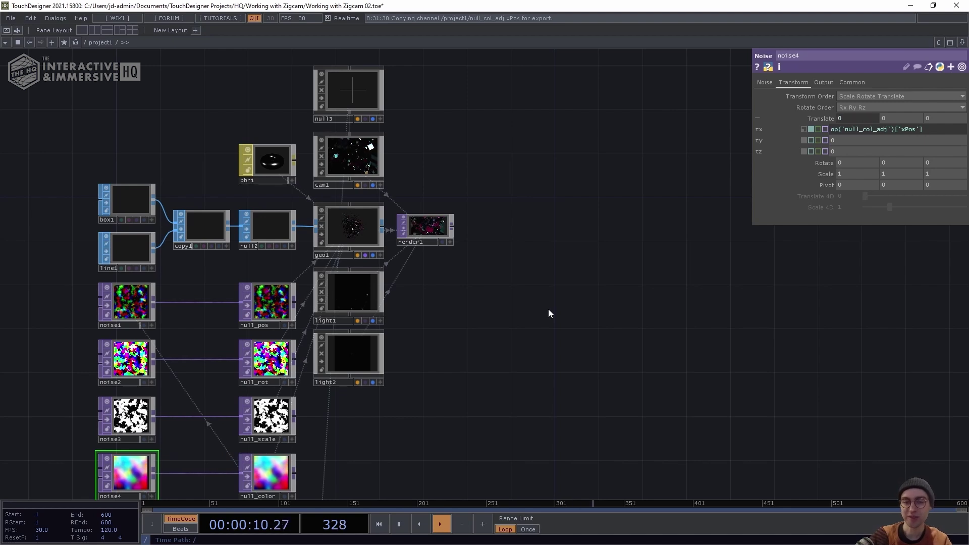
# Enable Exponential fog on cam1 and set its fog density to 0.325.
pyautogui.click(360, 152)
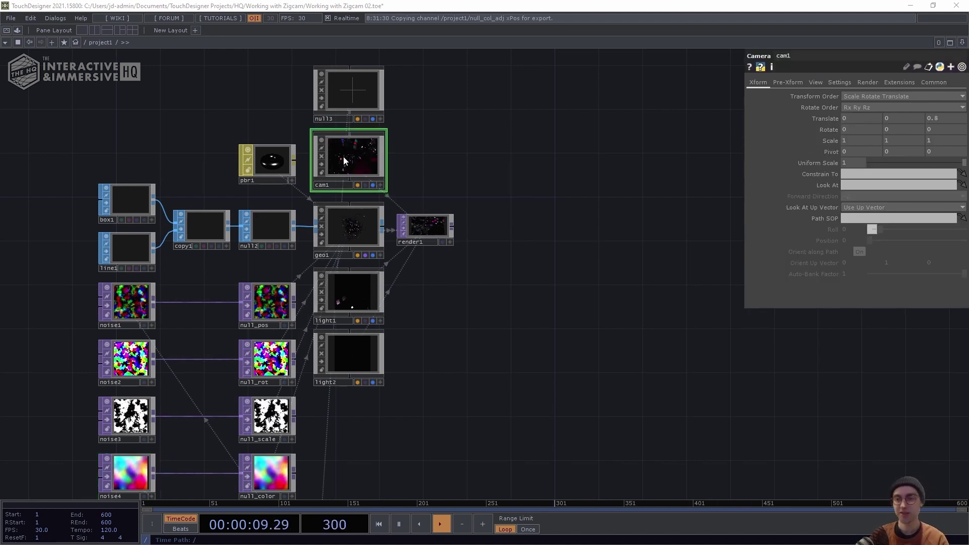
pyautogui.click(832, 81)
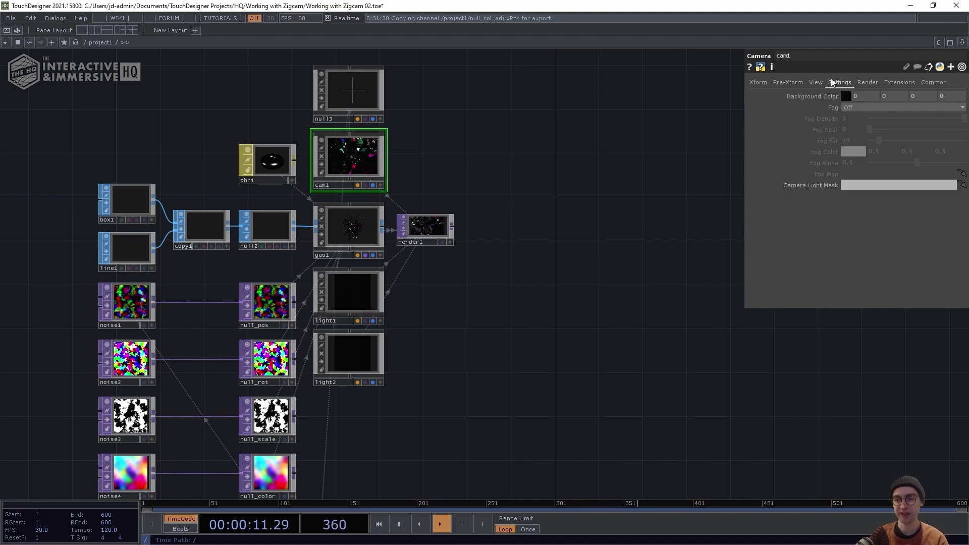
pyautogui.click(863, 108)
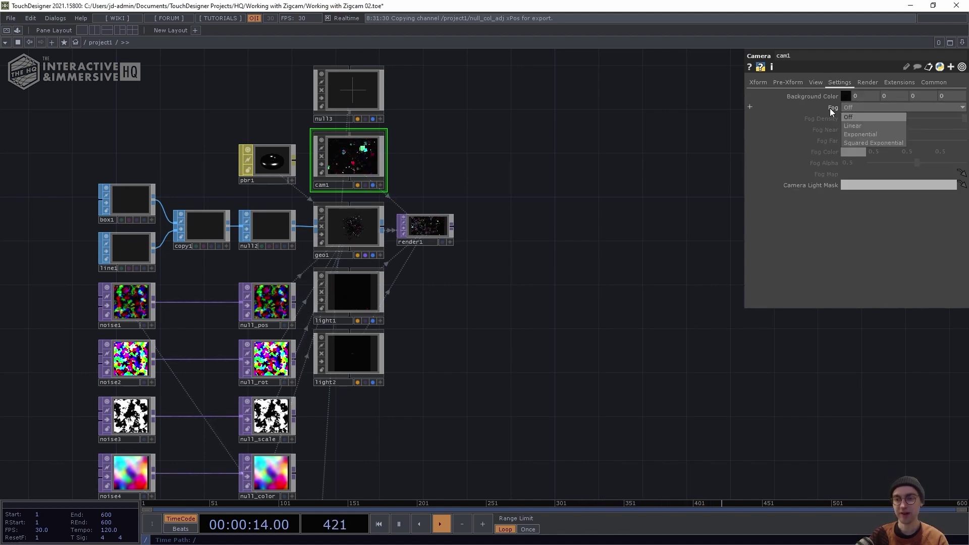
pyautogui.click(858, 134)
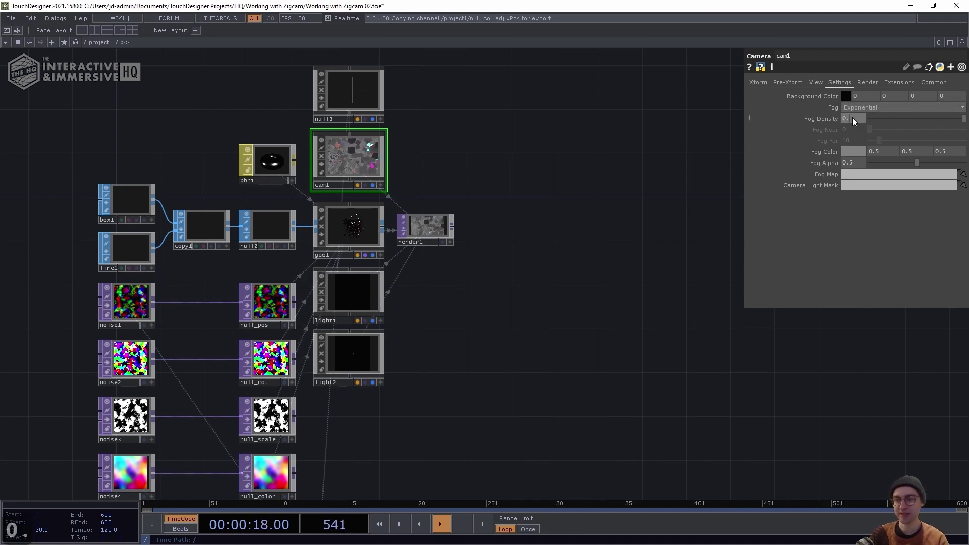
pyautogui.click(852, 117)
pyautogui.write('0.325')
pyautogui.press('Return')
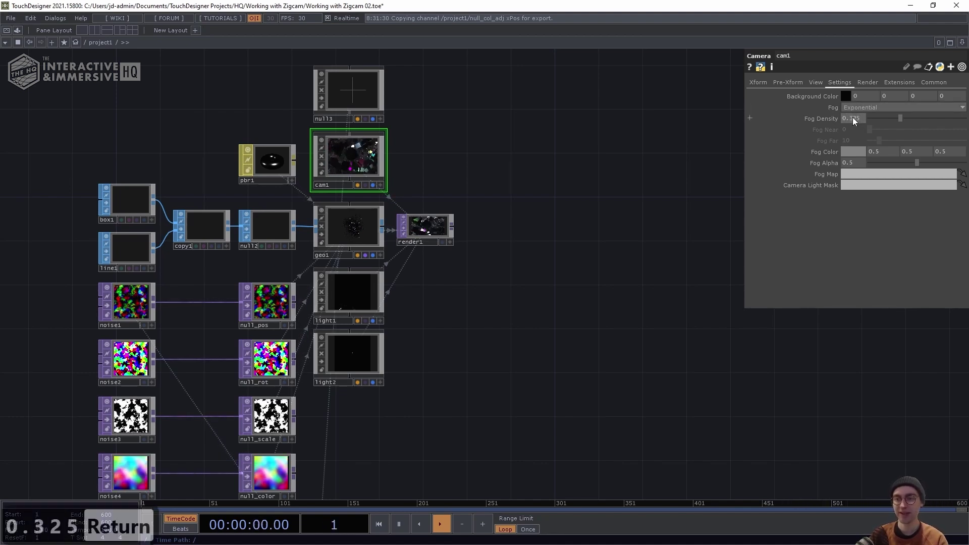
# Darken cam1's fog color to 0.2 on all three channels and set the fog alpha to 0.06.
pyautogui.middleClick(816, 151)
pyautogui.moveTo(829, 150); pyautogui.dragTo(823, 142, button='middle')
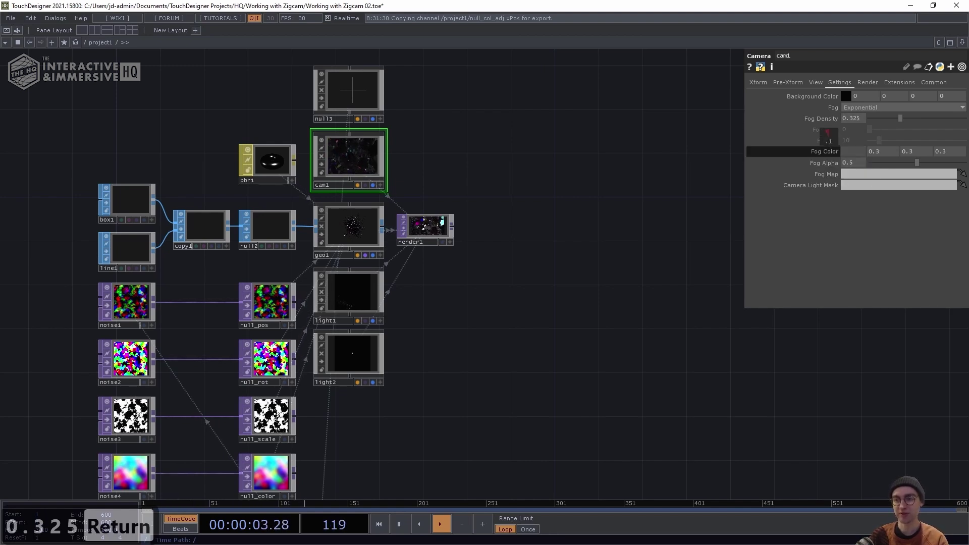
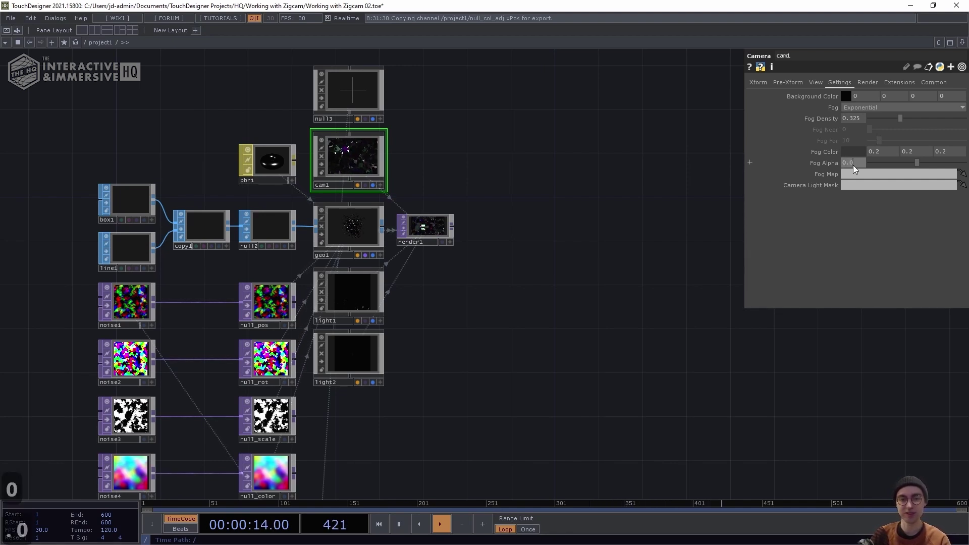
pyautogui.write('6')
pyautogui.press('Return')
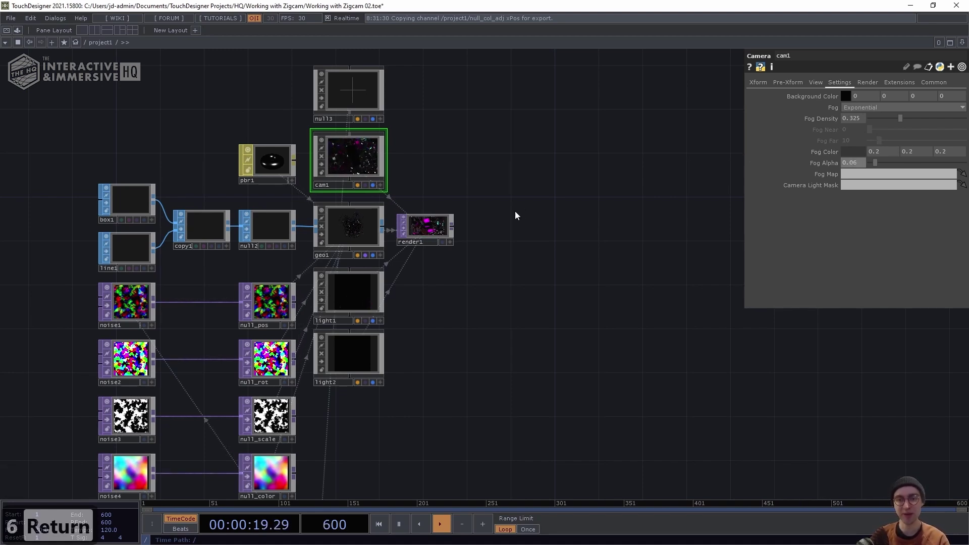
# Add a Depth TOP directly below render1 and assign render1 as its source OP.
pyautogui.scroll(8, 466, 228)
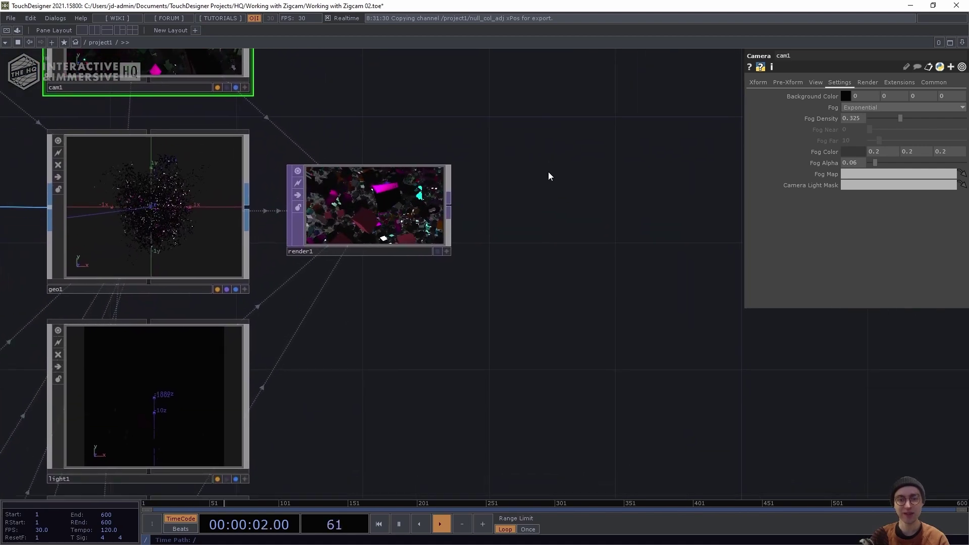
pyautogui.press('Tab')
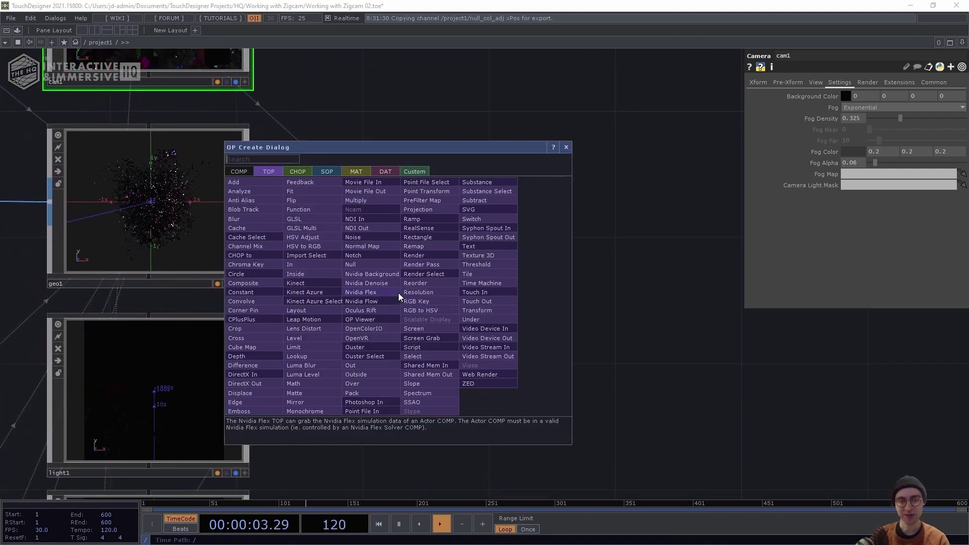
pyautogui.write('depth')
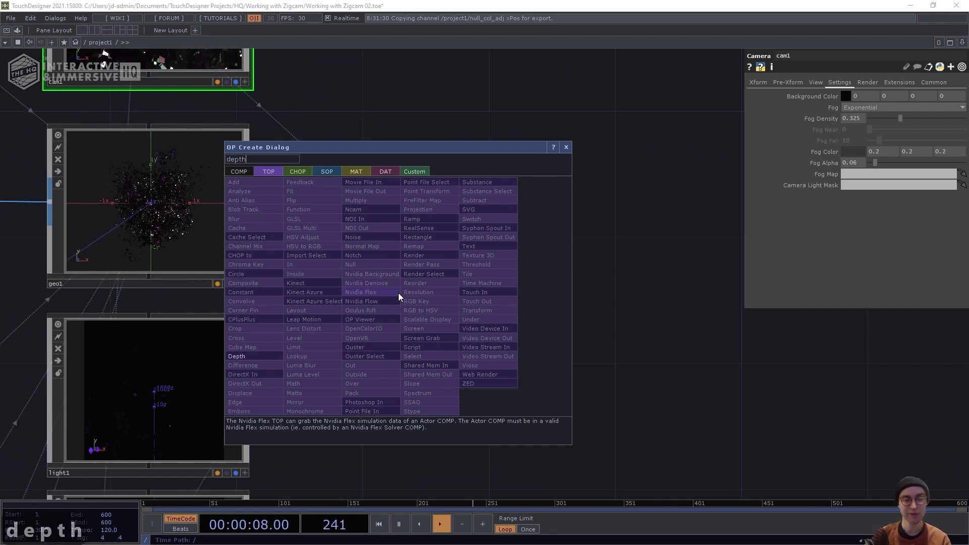
pyautogui.press('Return')
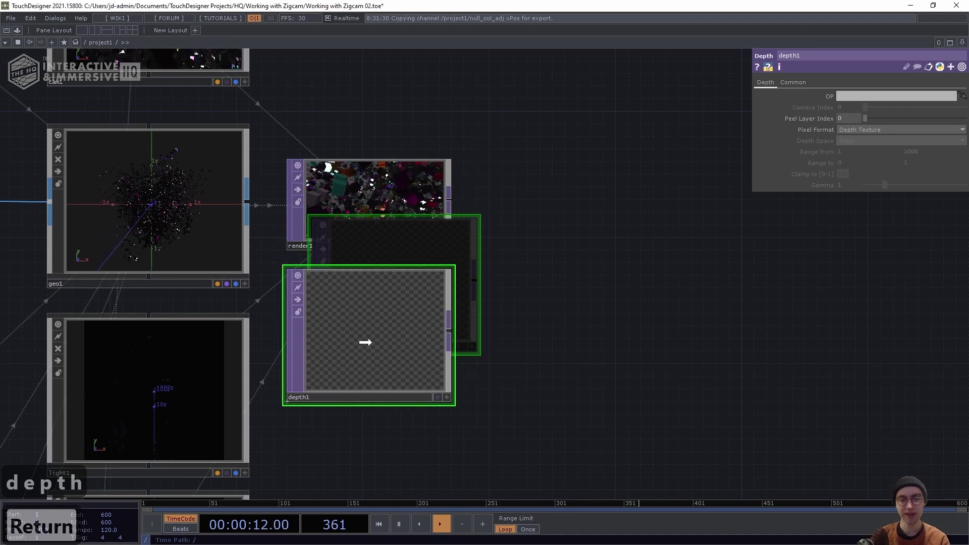
pyautogui.click(358, 346)
pyautogui.moveTo(371, 194); pyautogui.dragTo(370, 303)
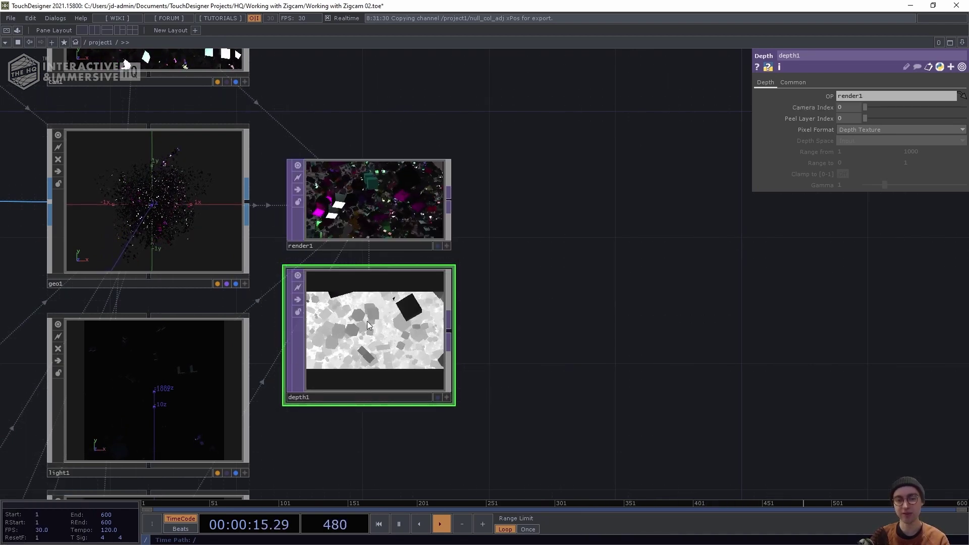
pyautogui.moveTo(374, 354); pyautogui.dragTo(374, 315)
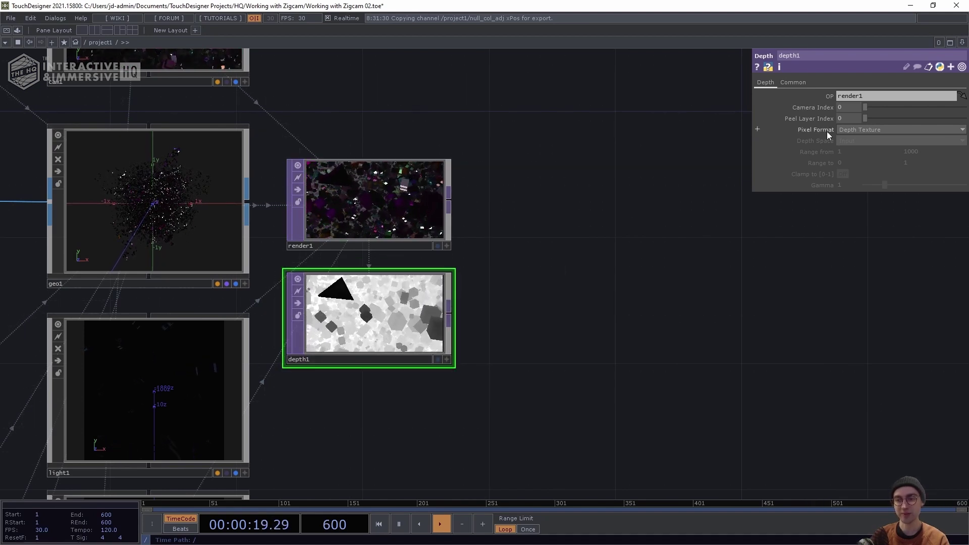
# Set depth1's pixel format to 32-bit float (RGBA) and its depth space to Reranged from Camera Space.
pyautogui.click(867, 129)
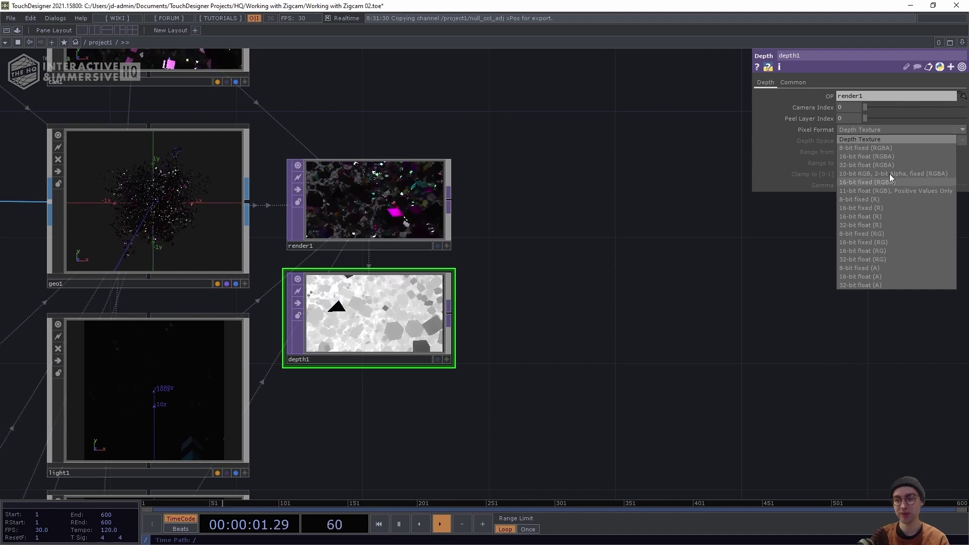
pyautogui.click(858, 166)
pyautogui.click(847, 141)
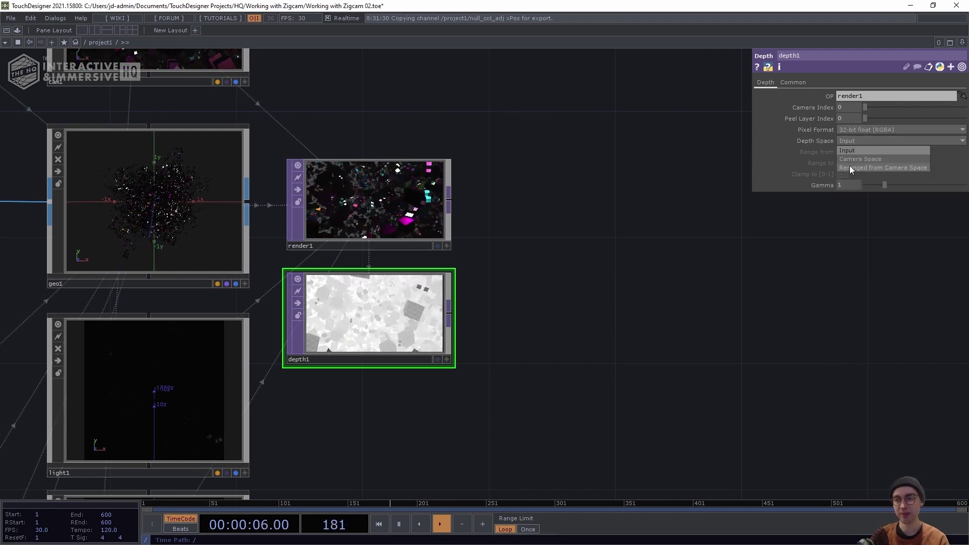
pyautogui.click(858, 166)
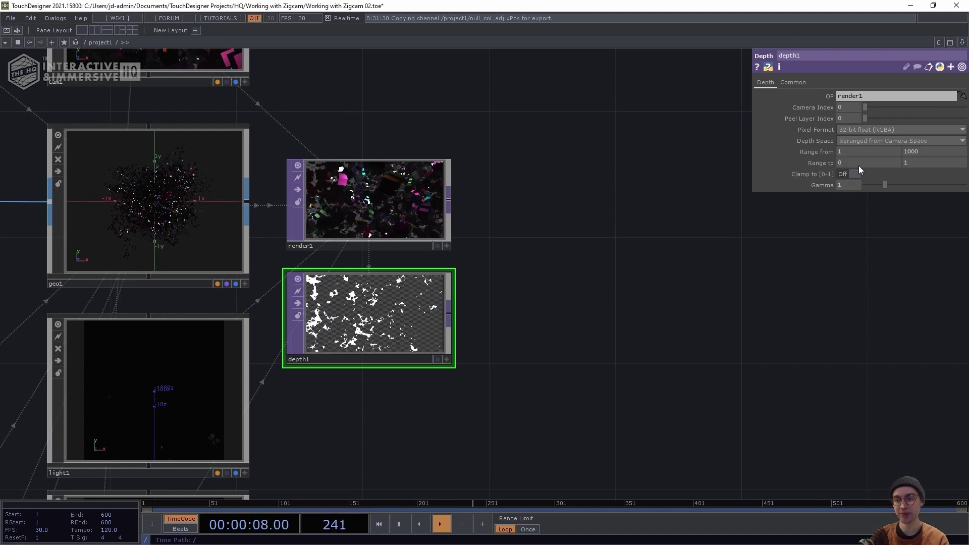
# Set depth1's Range from values to 0.5 and 1.5.
pyautogui.click(852, 151)
pyautogui.write('0.5')
pyautogui.press('Tab')
pyautogui.write('1.5')
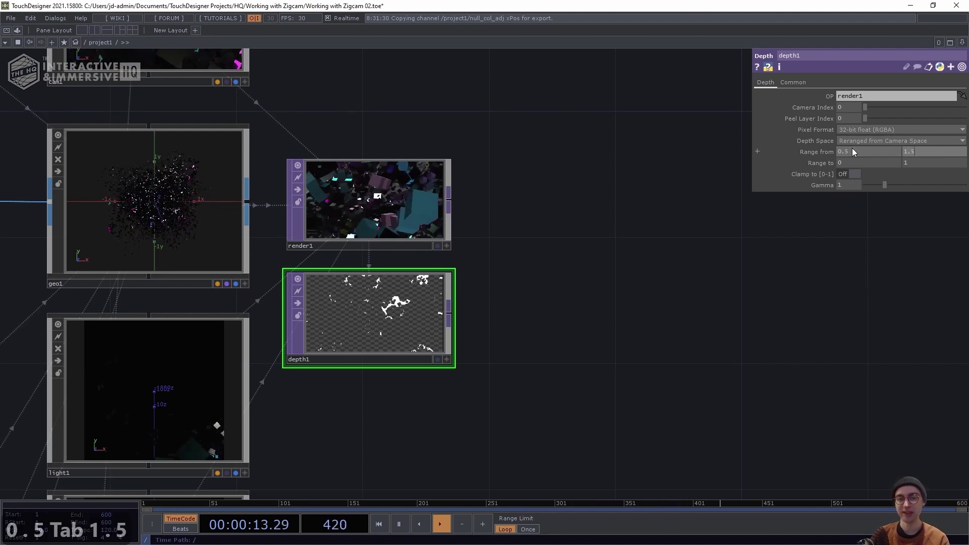
# Add a Luma Blur TOP beside render1 and depth1, feeding render1 into its first input and depth1 into its second.
pyautogui.press('Return')
pyautogui.scroll(1, 384, 384)
pyautogui.scroll(3, 414, 373)
pyautogui.scroll(-2, 444, 368)
pyautogui.scroll(-1, 426, 377)
pyautogui.moveTo(426, 378); pyautogui.dragTo(377, 380)
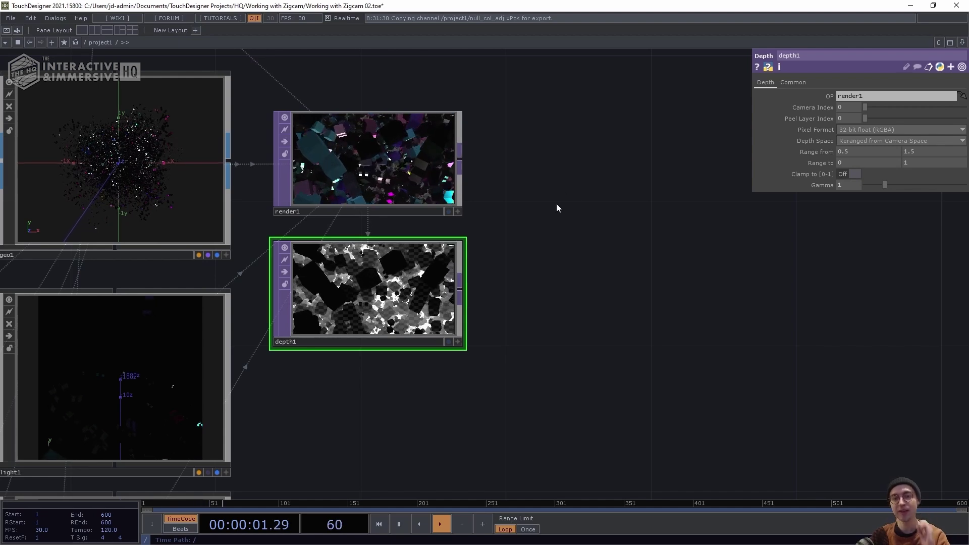
pyautogui.press('Tab')
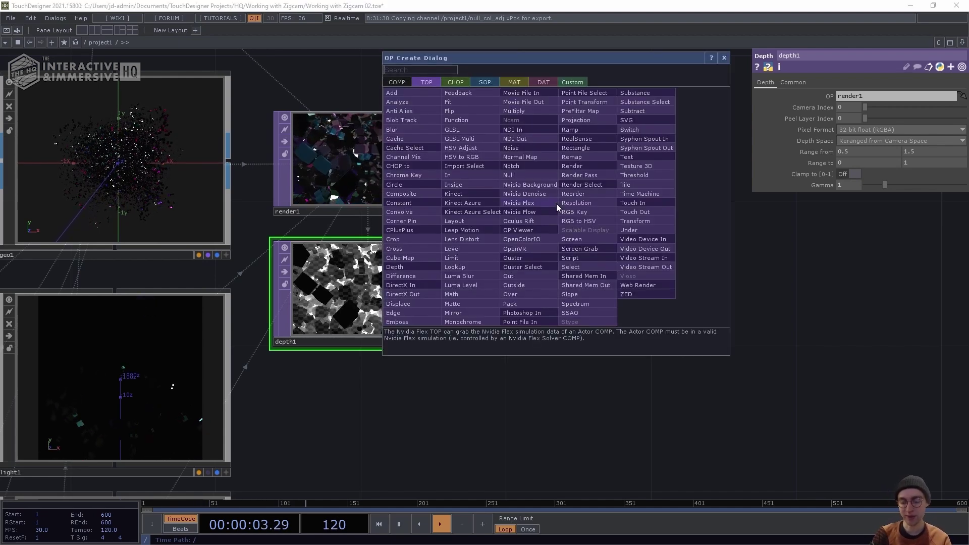
pyautogui.write('luma')
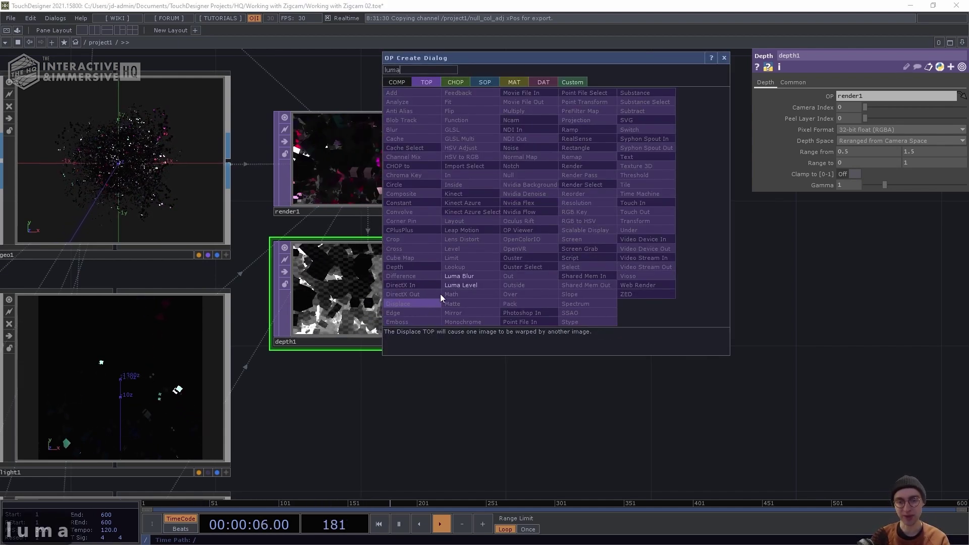
pyautogui.click(460, 276)
pyautogui.click(618, 213)
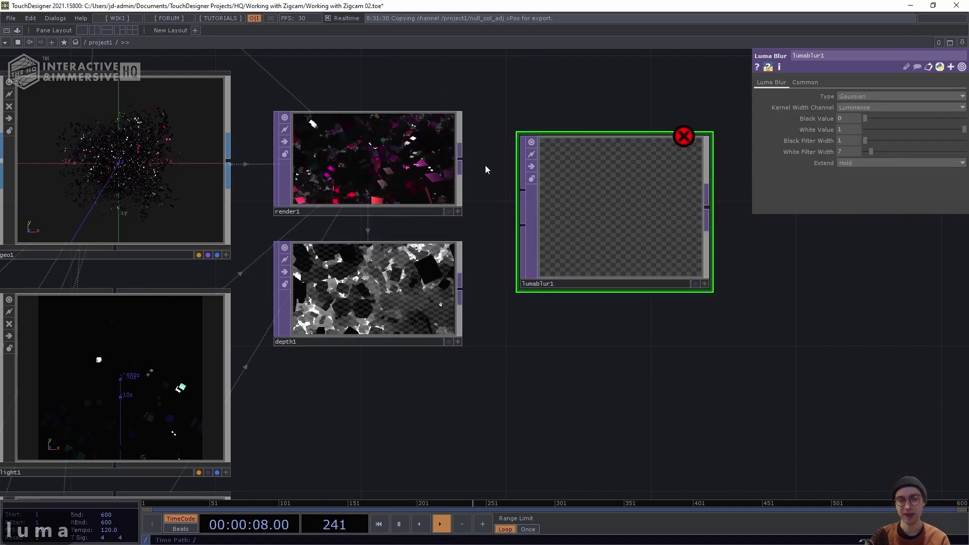
pyautogui.moveTo(461, 152); pyautogui.dragTo(522, 190)
pyautogui.moveTo(460, 286); pyautogui.dragTo(520, 231)
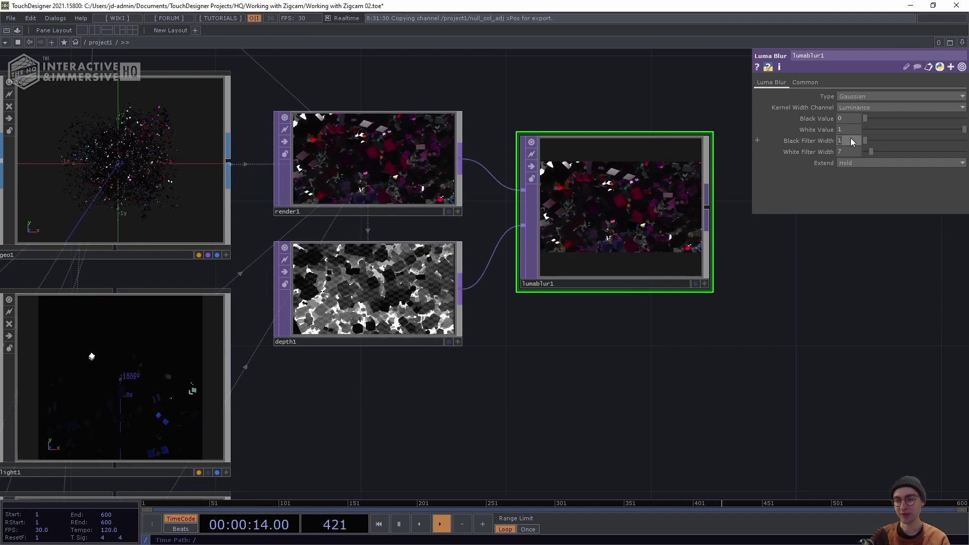
# Set lumablur1's Black Filter Width to 15 and its White Filter Width to 1.
pyautogui.write('15')
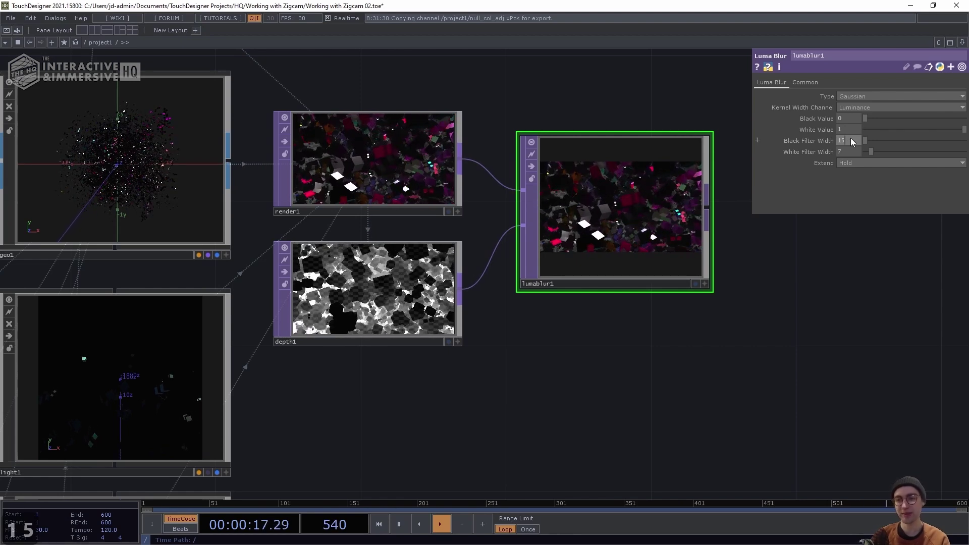
pyautogui.press('Return')
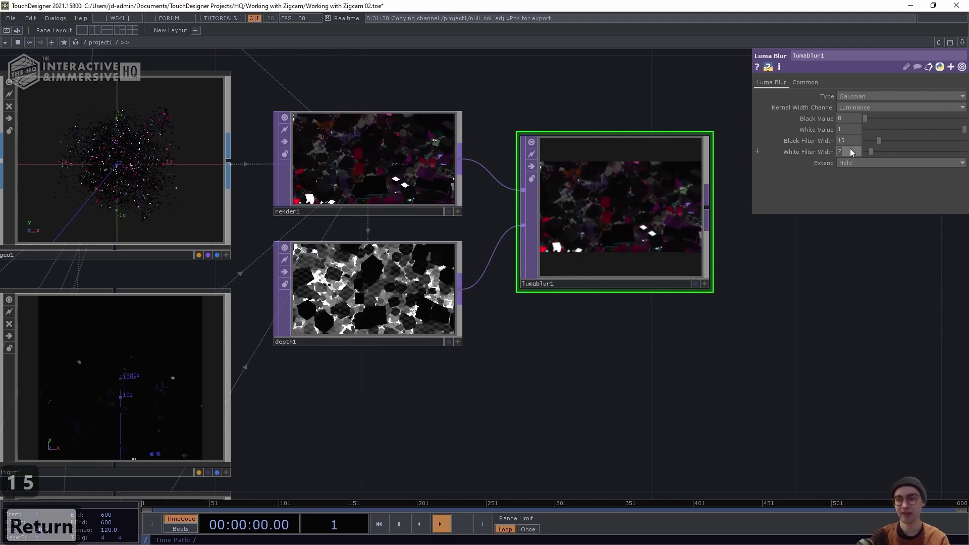
pyautogui.write('1')
pyautogui.press('Return')
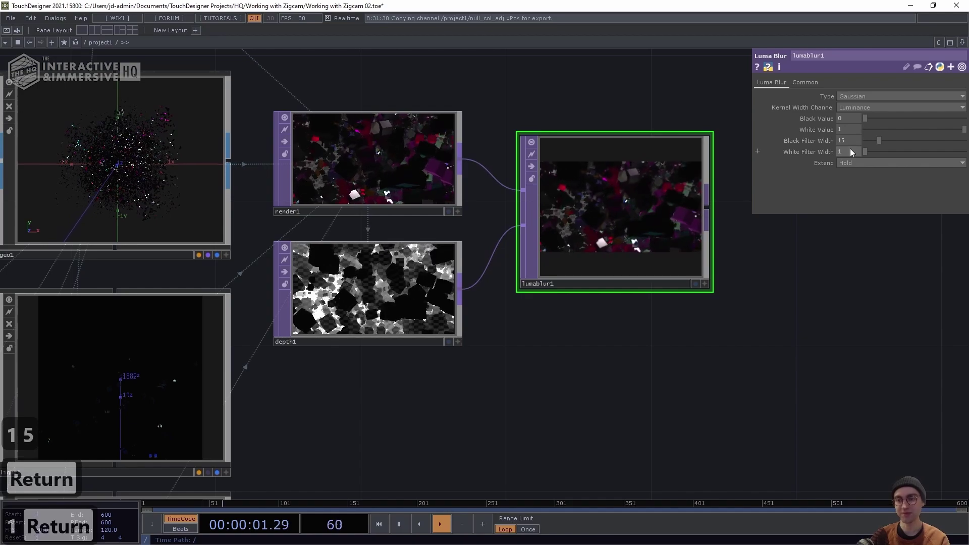
# Preview lumablur1 in the network background and try a Black Filter Width of 7.5.
pyautogui.click(695, 284)
pyautogui.moveTo(635, 317); pyautogui.dragTo(421, 315)
pyautogui.moveTo(578, 402); pyautogui.dragTo(435, 447)
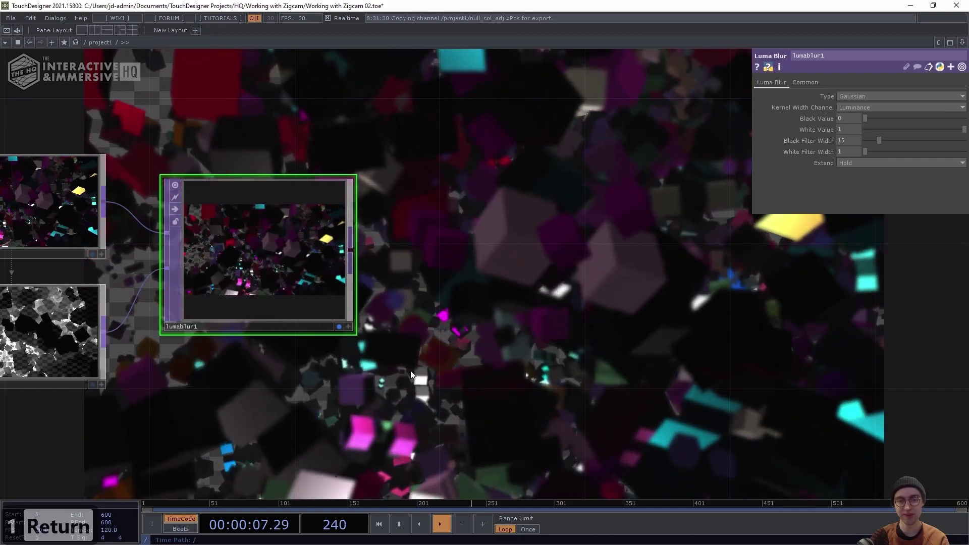
pyautogui.moveTo(325, 381); pyautogui.dragTo(428, 364)
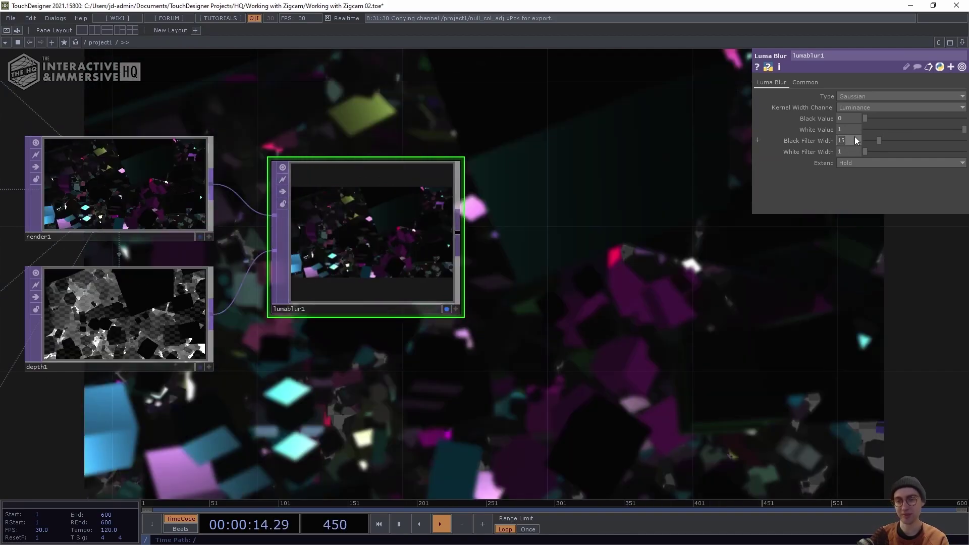
pyautogui.click(855, 141)
pyautogui.write('7.5')
pyautogui.press('Return')
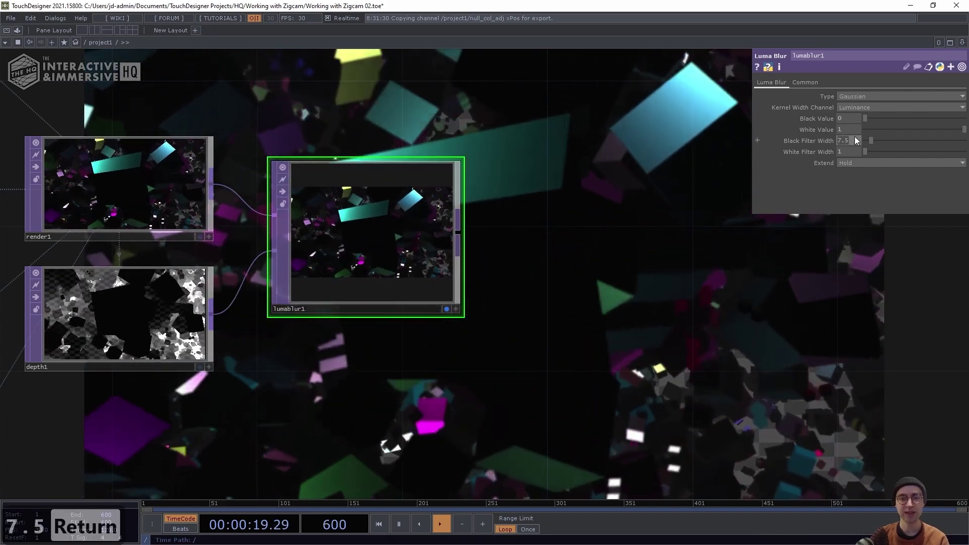
# Set lumablur1's Black Filter Width to 10 and move the node slightly closer to render1 and depth1.
pyautogui.click(855, 141)
pyautogui.write('1')
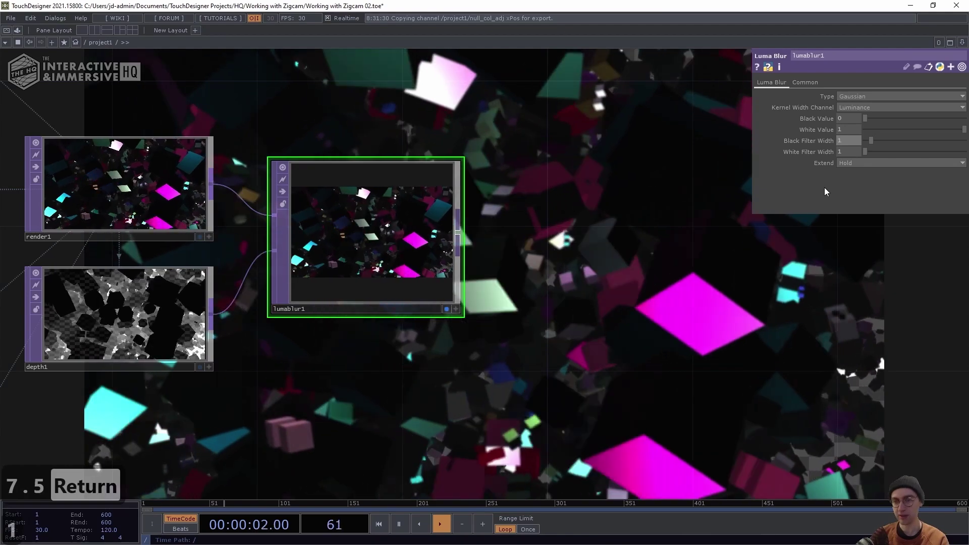
pyautogui.write('0')
pyautogui.press('Return')
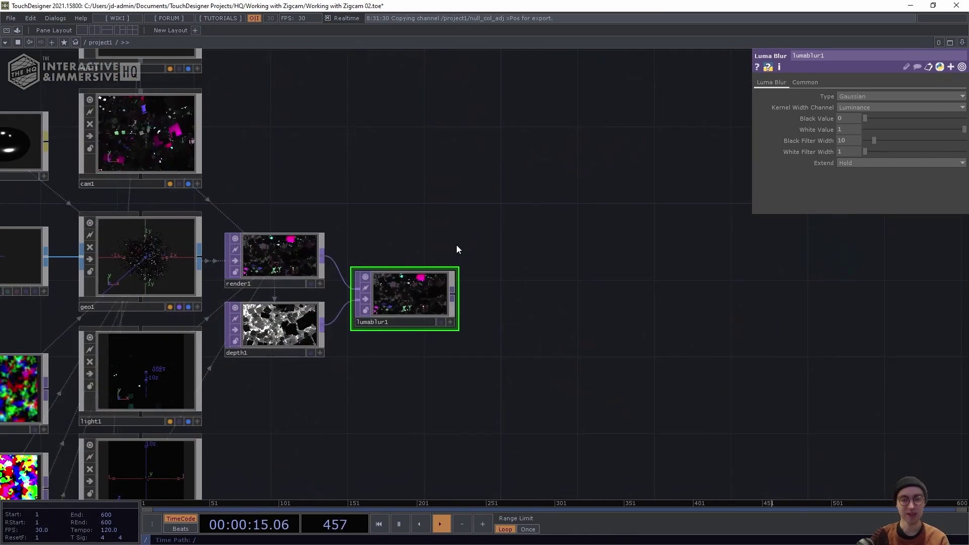
pyautogui.moveTo(385, 318); pyautogui.dragTo(377, 310)
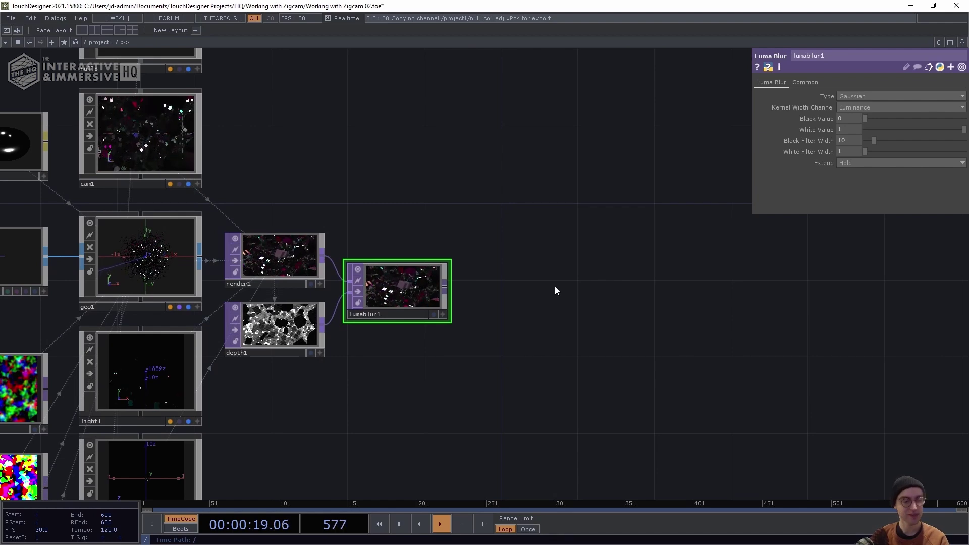
# Add the bloom component from the Palette's ImageFilters beside lumablur1 and connect lumablur1 to its first input.
pyautogui.hotkey('ctrl', 'b')
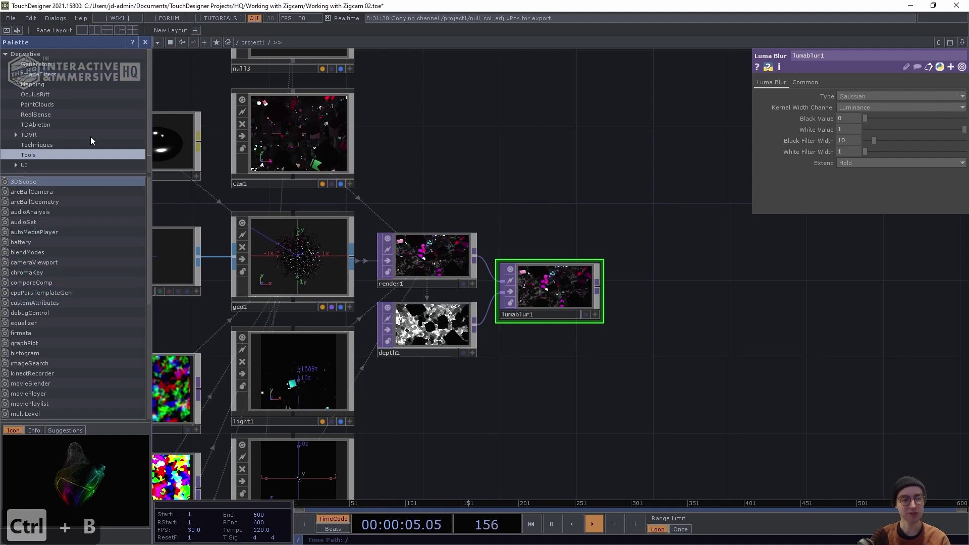
pyautogui.click(41, 75)
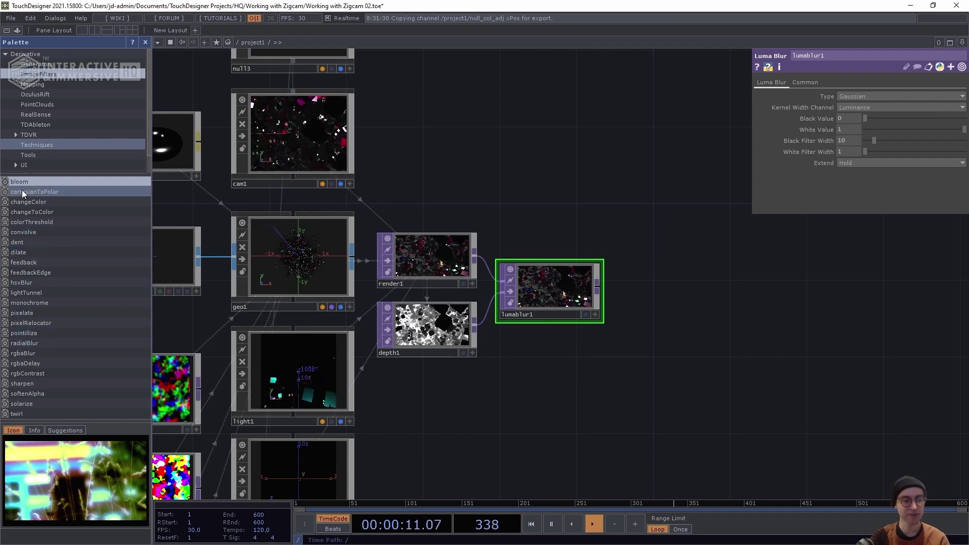
pyautogui.moveTo(21, 181); pyautogui.dragTo(626, 226)
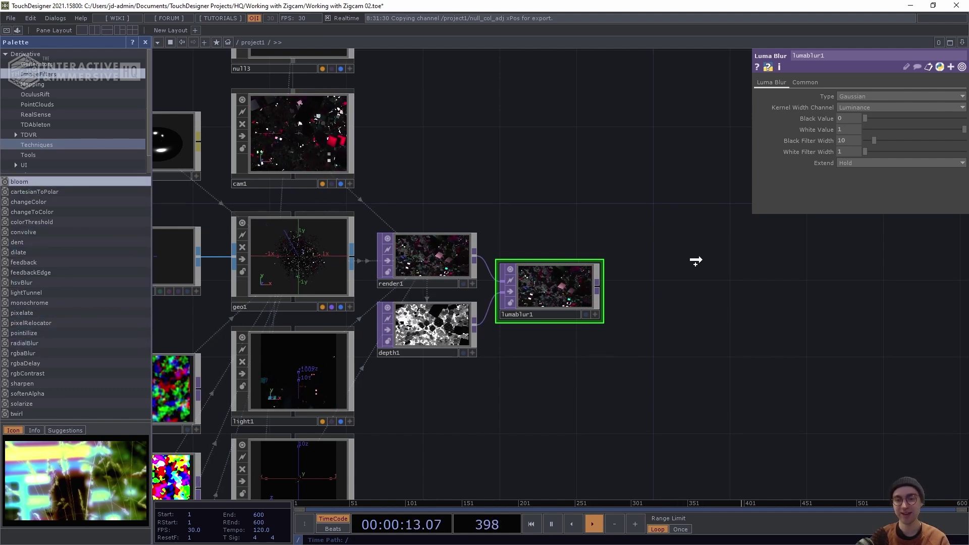
pyautogui.moveTo(700, 261); pyautogui.dragTo(701, 259)
pyautogui.moveTo(718, 342); pyautogui.dragTo(601, 344)
pyautogui.moveTo(605, 240); pyautogui.dragTo(542, 283)
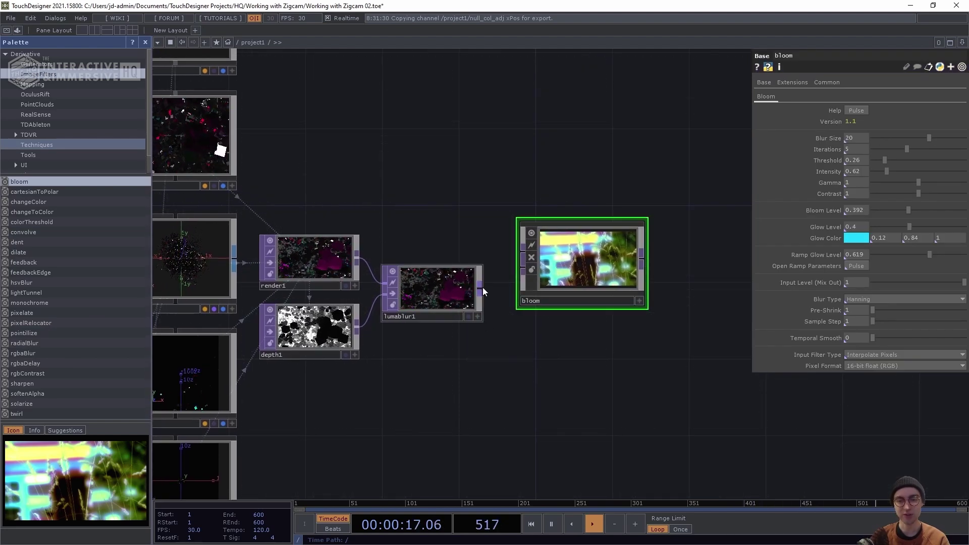
pyautogui.moveTo(482, 287); pyautogui.dragTo(523, 256)
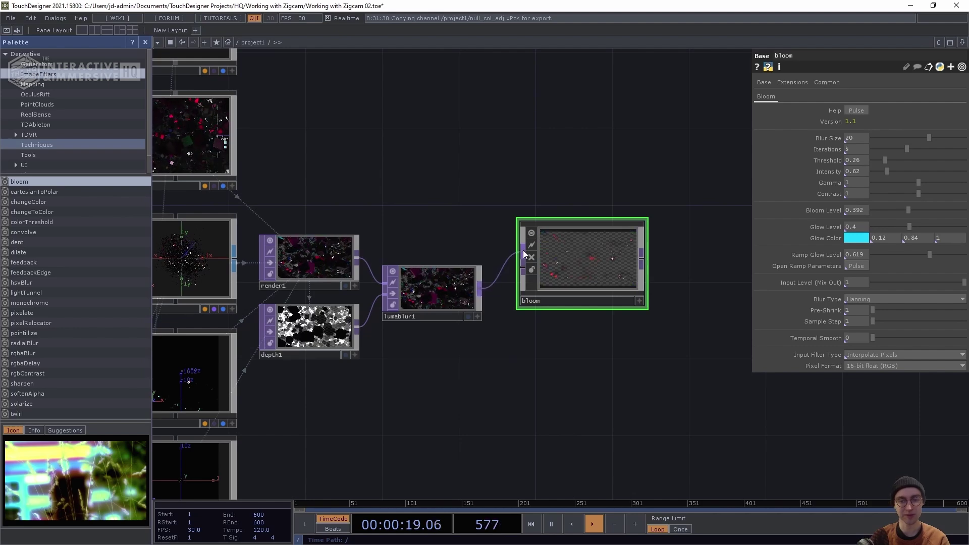
pyautogui.click(141, 42)
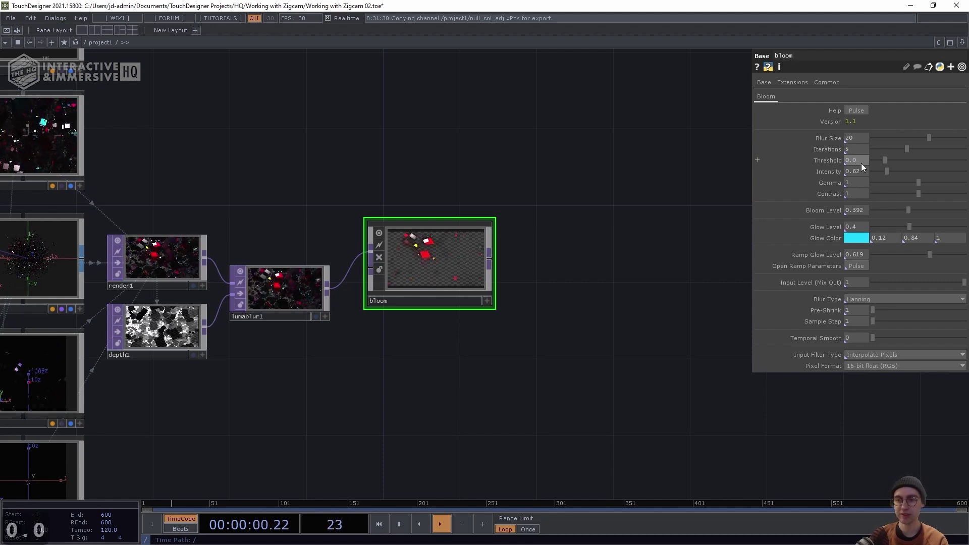
# Set the bloom component's Threshold to 0.03 and its Intensity to 0.94.
pyautogui.press('Return')
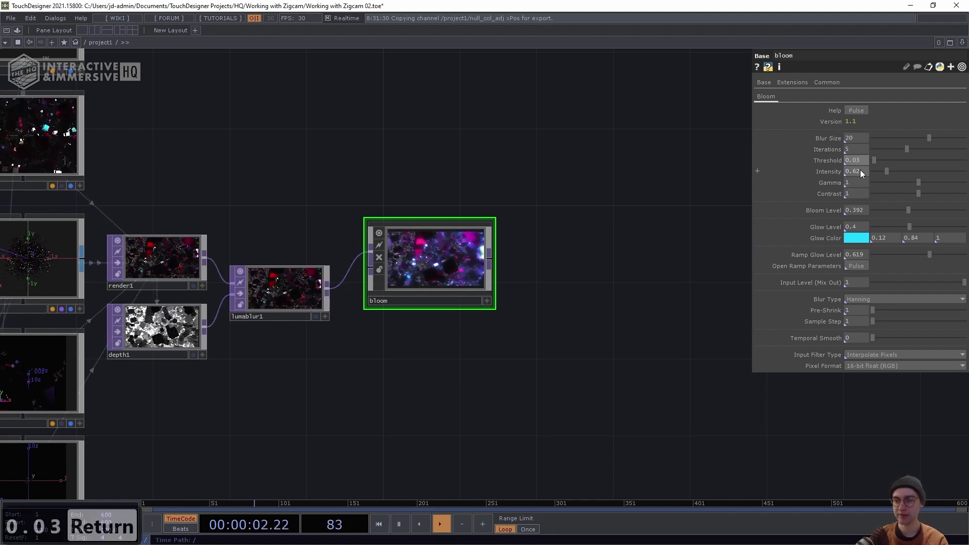
pyautogui.click(860, 171)
pyautogui.write('0.')
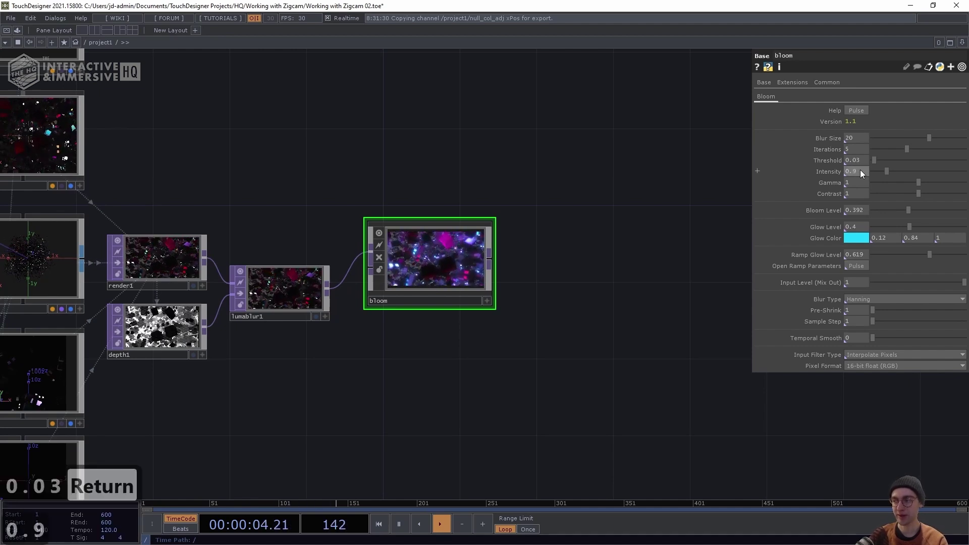
pyautogui.write('94')
pyautogui.press('Return')
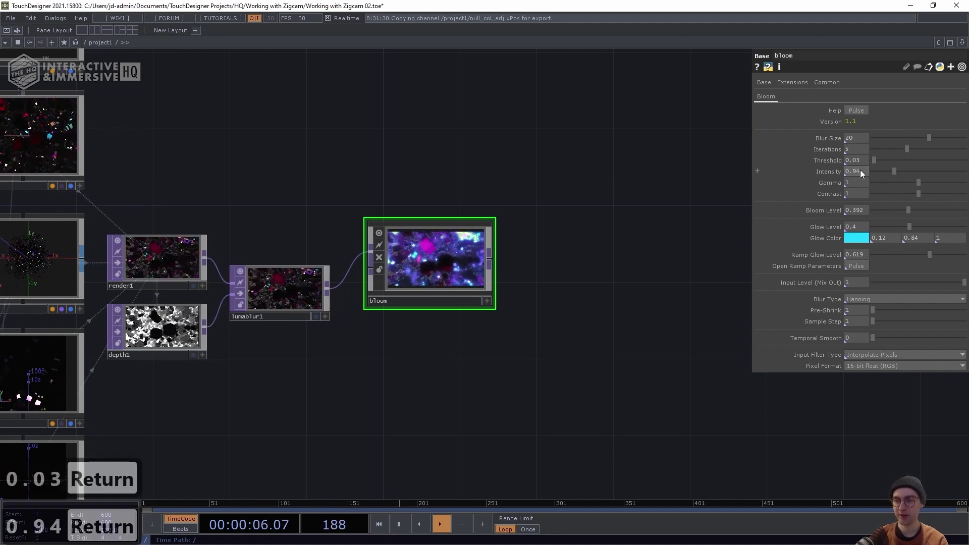
# Set the bloom component's Bloom Level to 0.03 and its Glow Level to 0.68.
pyautogui.click(862, 209)
pyautogui.write('0')
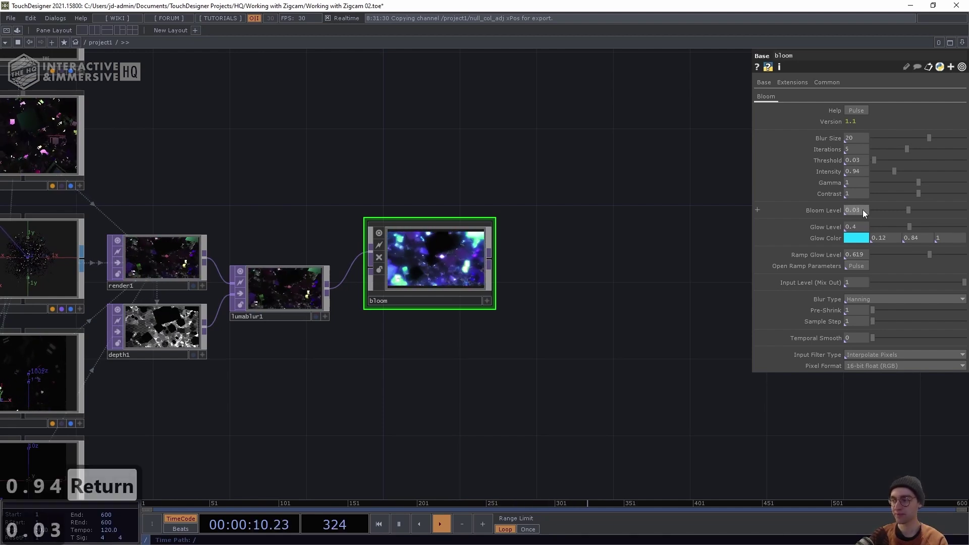
pyautogui.press('Return')
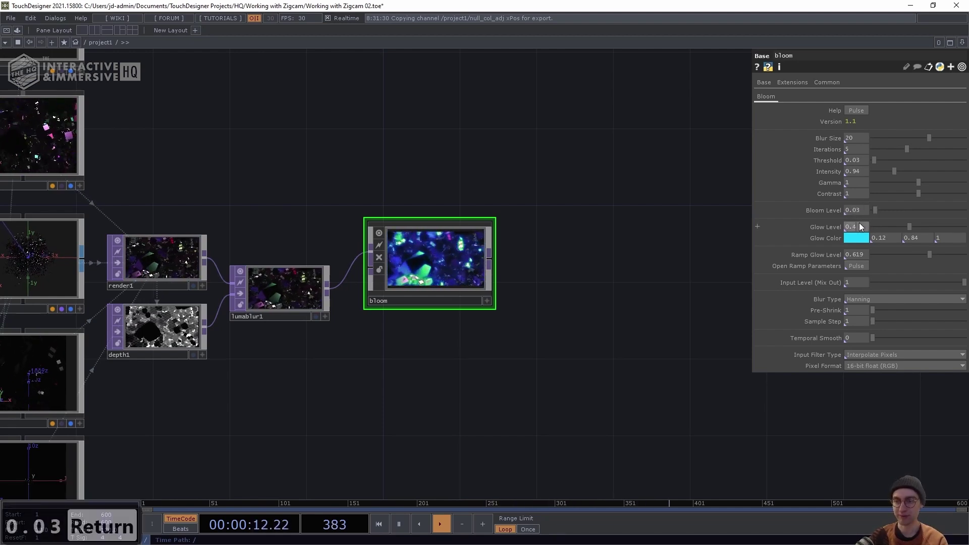
pyautogui.click(860, 224)
pyautogui.write('0.68')
pyautogui.press('Return')
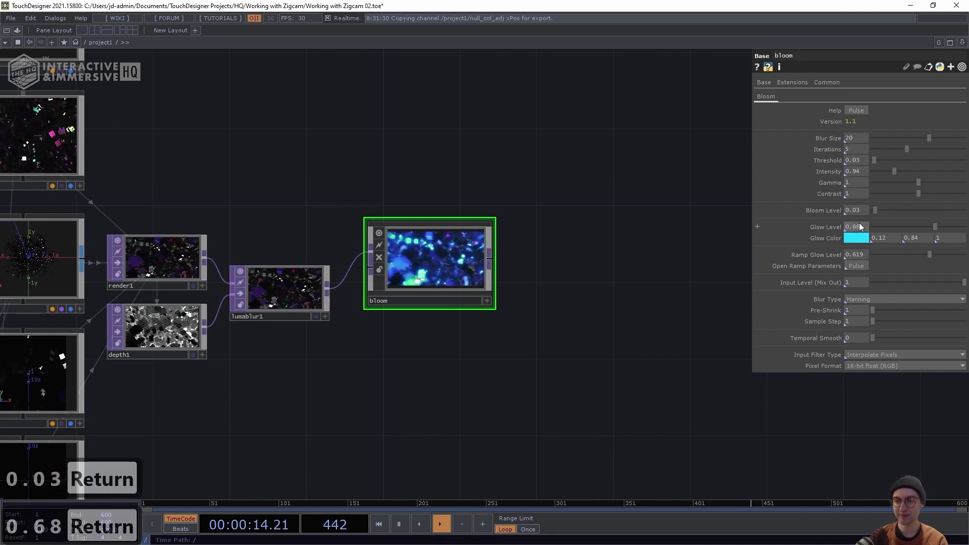
# Make the bloom component's Glow Color white with 1 on all channels, and set its Ramp Glow Level to 0.
pyautogui.click(886, 239)
pyautogui.write('1')
pyautogui.press('Tab')
pyautogui.write('1')
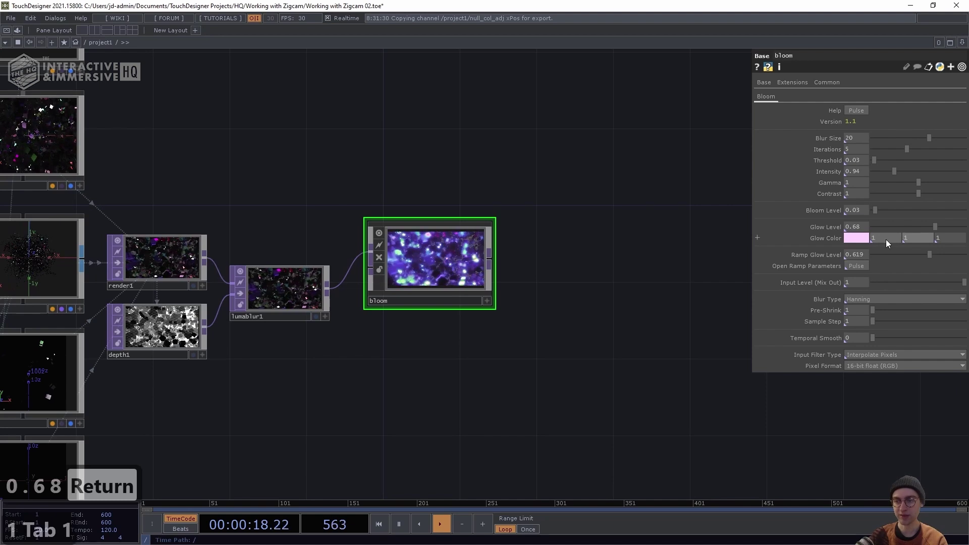
pyautogui.press('Return')
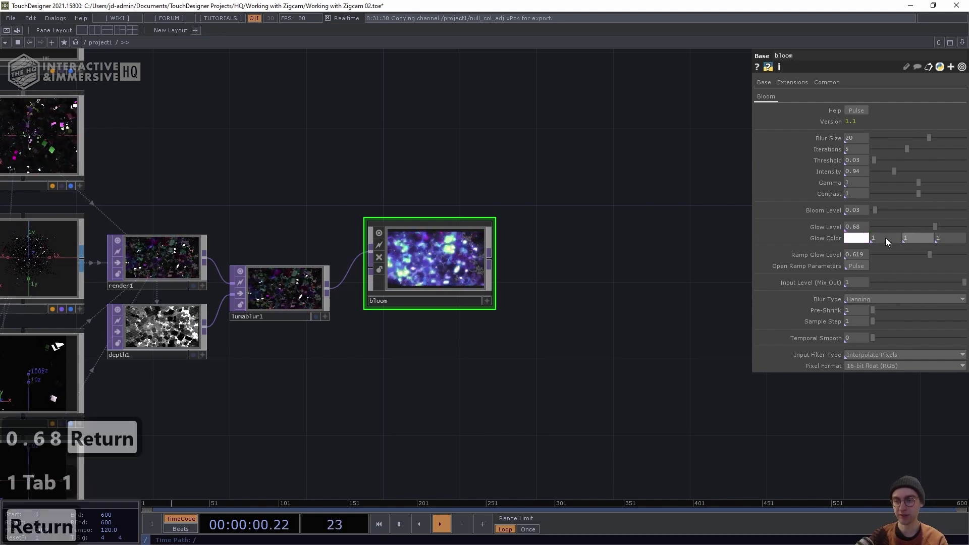
pyautogui.click(856, 255)
pyautogui.write('0')
pyautogui.press('Return')
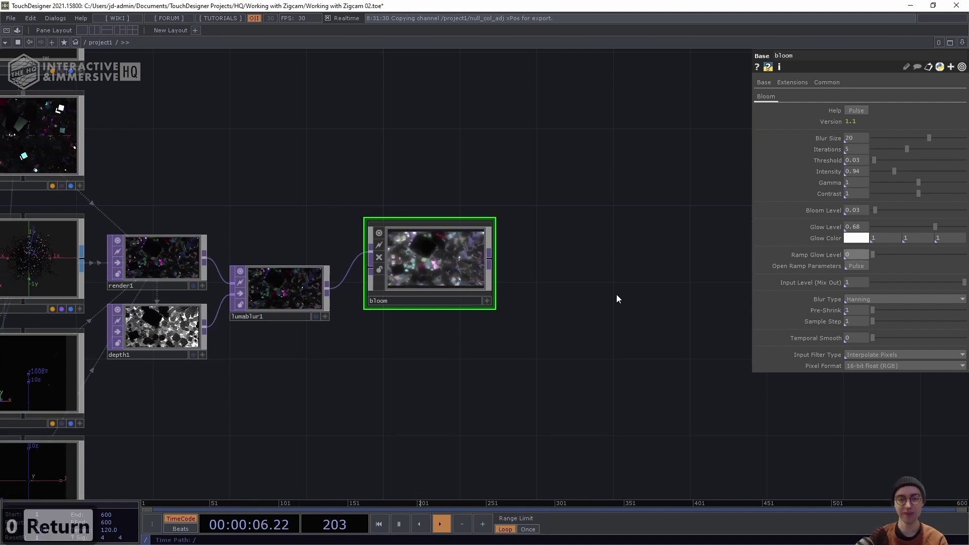
# Add a Constant TOP below bloom, fed by lumablur1, and set its color to 0.1 on all three channels.
pyautogui.moveTo(420, 338); pyautogui.dragTo(529, 303, button='middle')
pyautogui.moveTo(475, 311); pyautogui.dragTo(520, 392)
pyautogui.moveTo(520, 392); pyautogui.dragTo(459, 412, button='middle')
pyautogui.moveTo(458, 412); pyautogui.dragTo(438, 350)
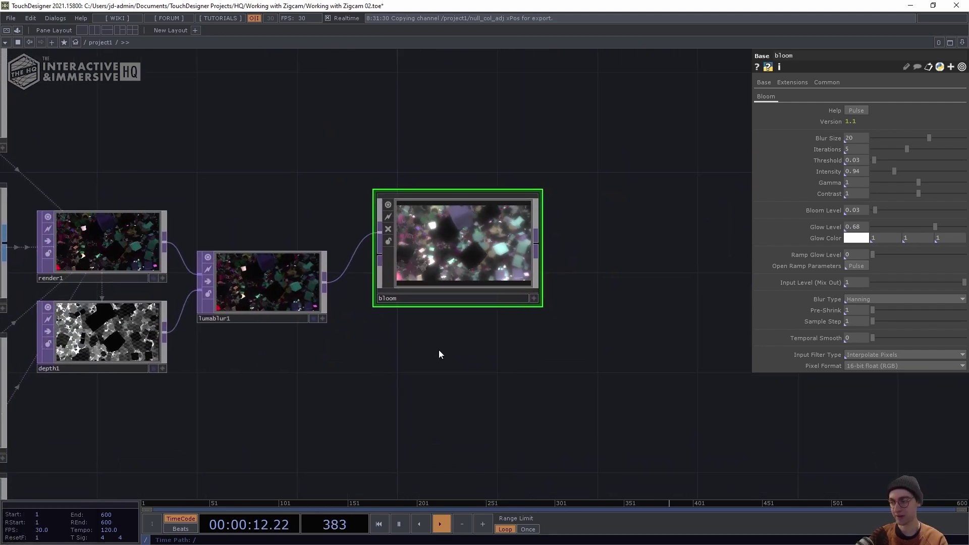
pyautogui.press('Tab')
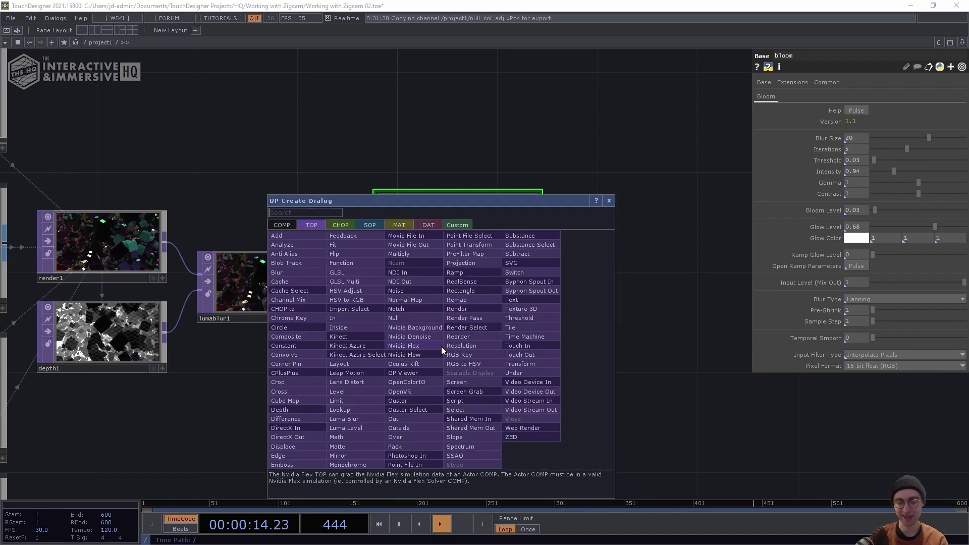
pyautogui.write('con')
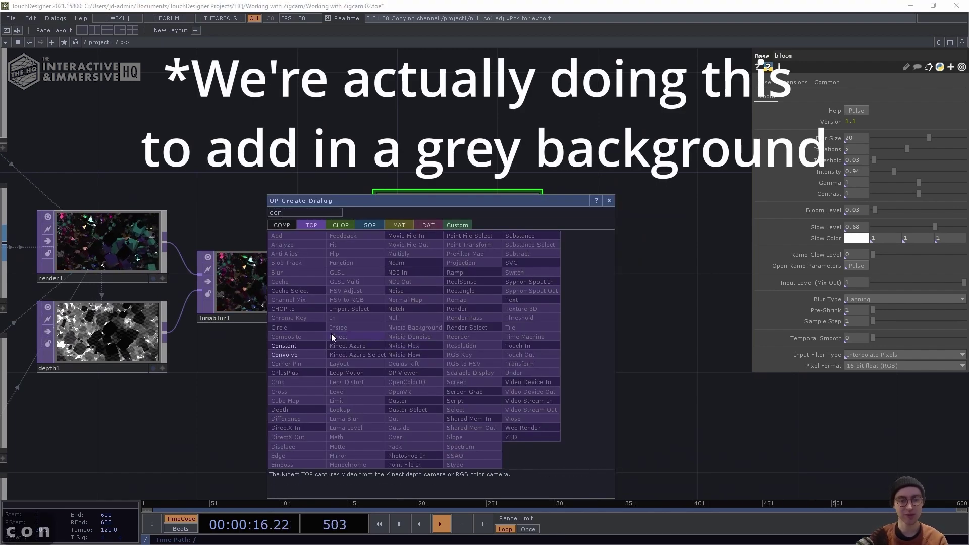
pyautogui.click(296, 344)
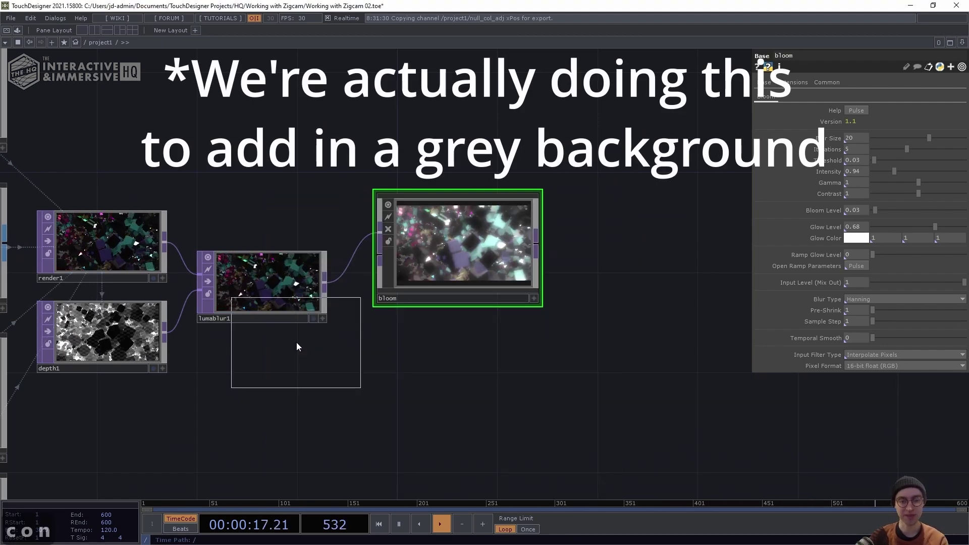
pyautogui.click(453, 372)
pyautogui.moveTo(450, 383); pyautogui.dragTo(450, 383)
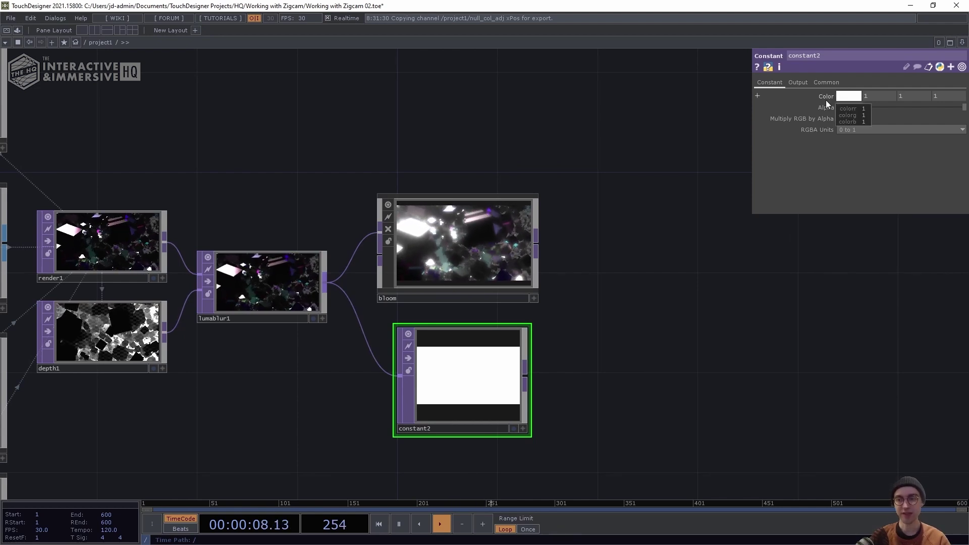
pyautogui.moveTo(826, 97); pyautogui.dragTo(784, 101, button='middle')
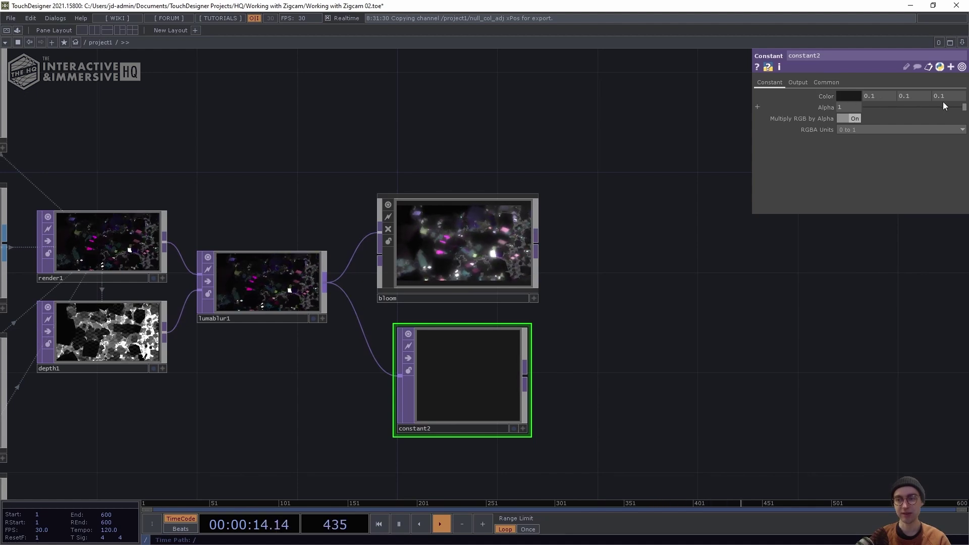
# Shrink the constant2 node's height, add a Composite TOP beyond it, and feed it with bloom first and constant2 second.
pyautogui.moveTo(528, 324); pyautogui.dragTo(505, 324)
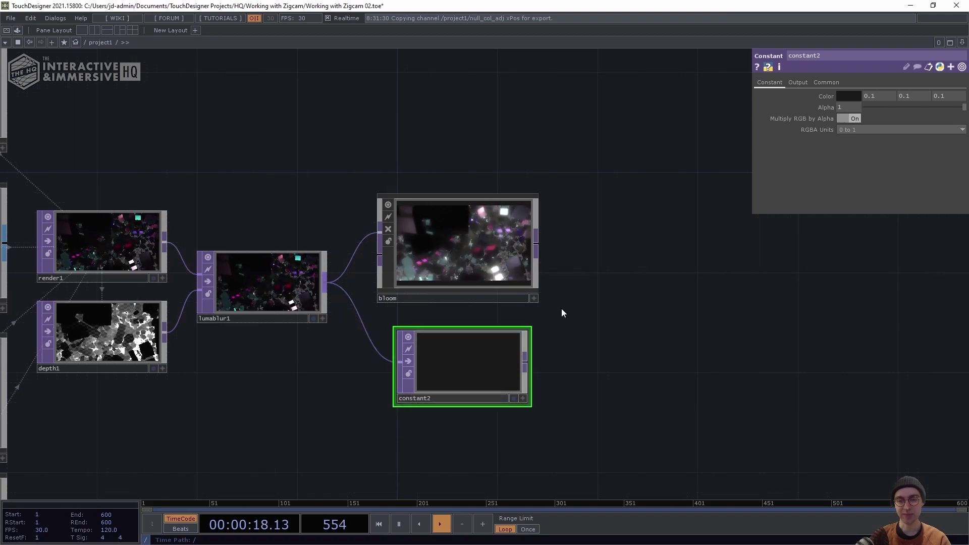
pyautogui.press('Tab')
pyautogui.write('comp')
pyautogui.press('Return')
pyautogui.click(666, 310)
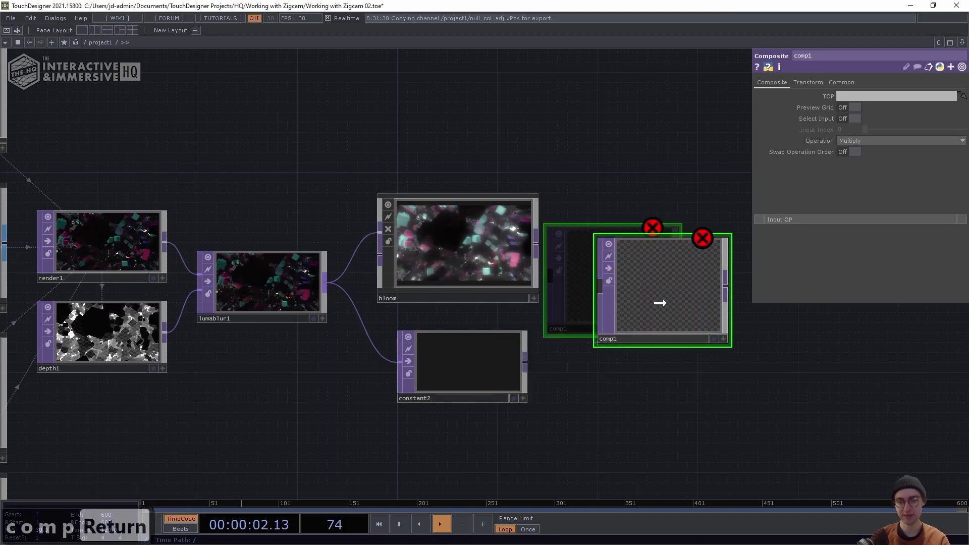
pyautogui.moveTo(532, 443); pyautogui.dragTo(429, 132)
pyautogui.moveTo(543, 246); pyautogui.dragTo(586, 277)
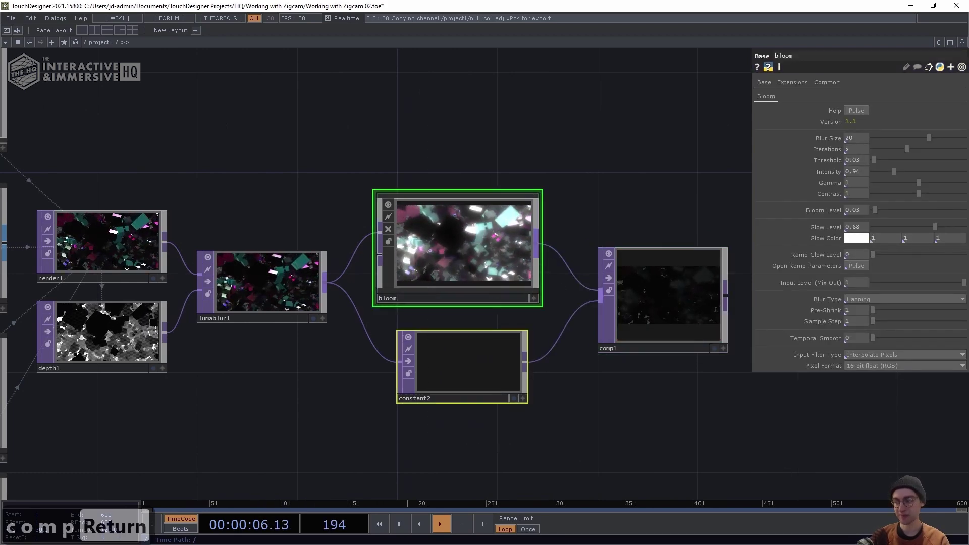
# Set the Operation of the Composite TOP comp1 to Over.
pyautogui.click(683, 304)
pyautogui.click(859, 140)
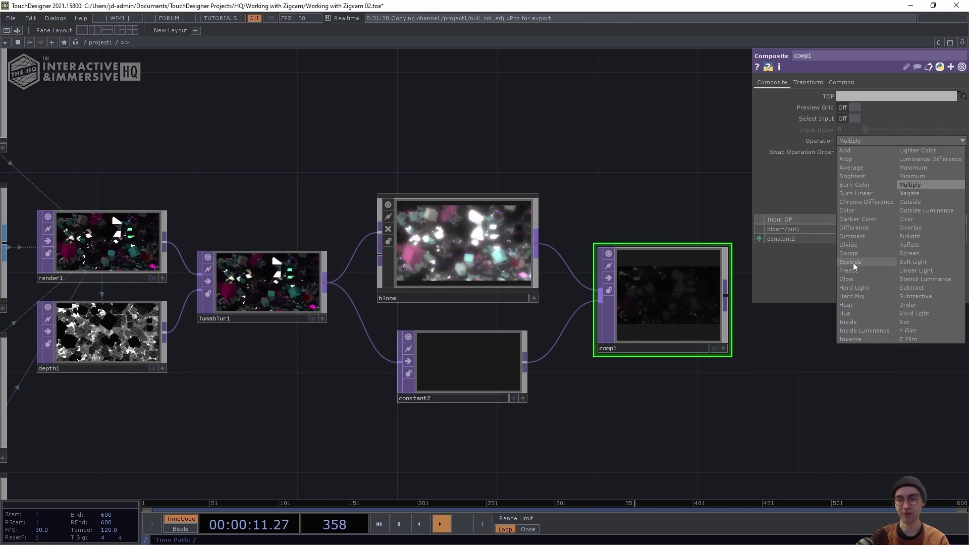
pyautogui.click(911, 220)
# Add a Null TOP fed by the output of comp1.
pyautogui.moveTo(637, 200); pyautogui.dragTo(474, 194)
pyautogui.moveTo(577, 188); pyautogui.dragTo(503, 188)
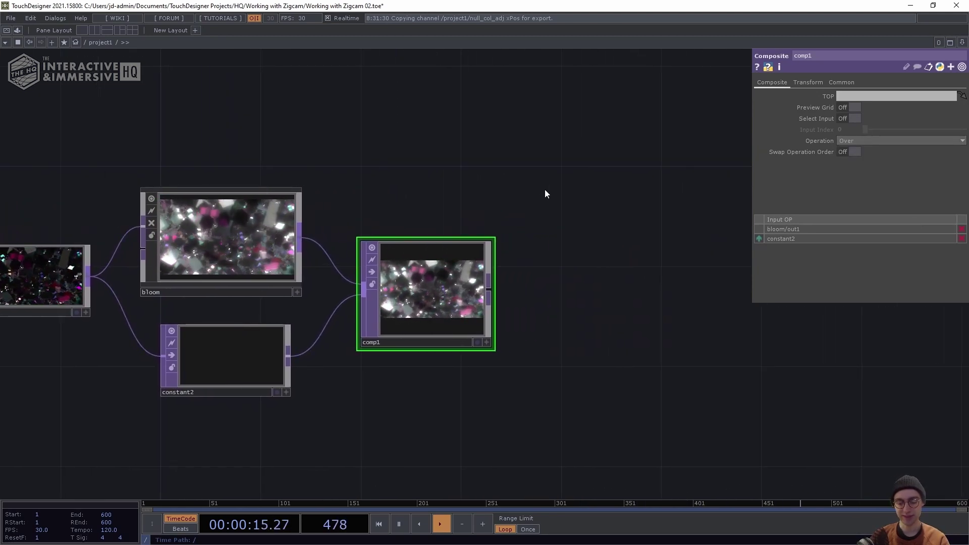
pyautogui.hotkey('alt', 'n')
pyautogui.click(579, 297)
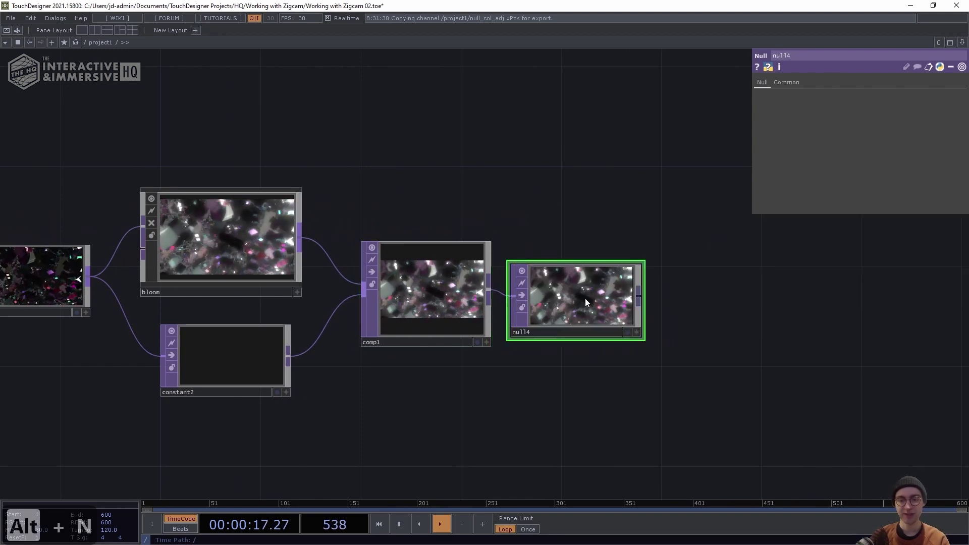
# Shrink comp1's height and line it up with null4, and display null4's output as the network background.
pyautogui.moveTo(586, 300); pyautogui.dragTo(587, 289)
pyautogui.click(469, 351)
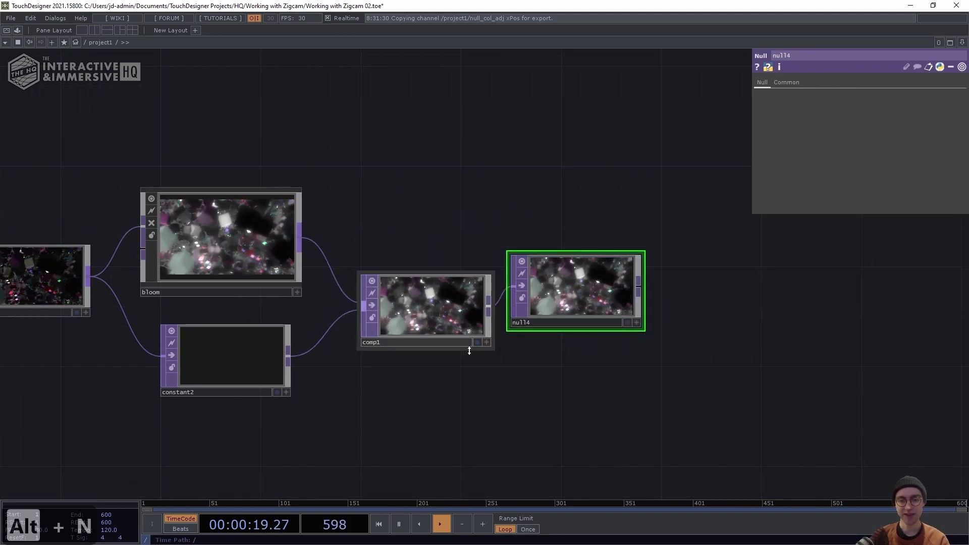
pyautogui.moveTo(457, 303); pyautogui.dragTo(456, 293)
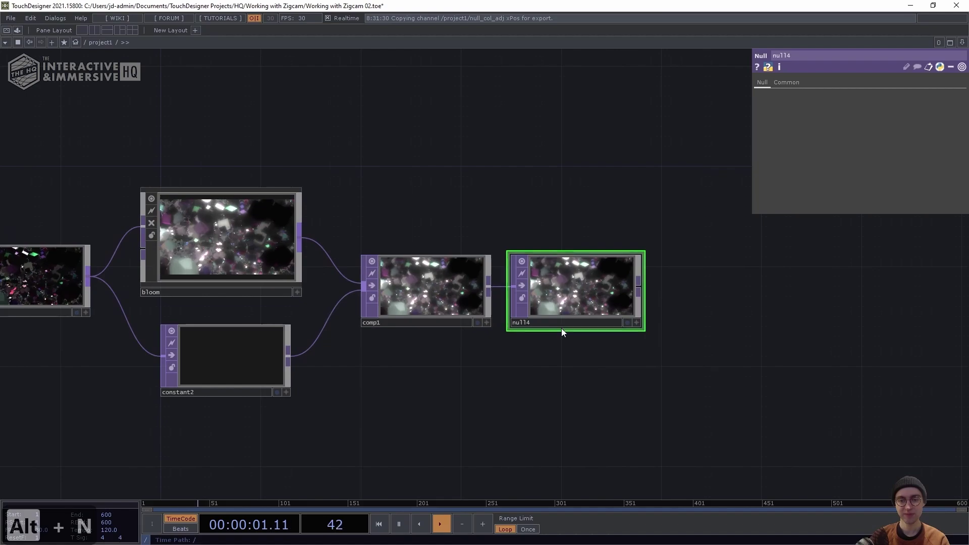
pyautogui.click(628, 323)
pyautogui.scroll(-5, 620, 362)
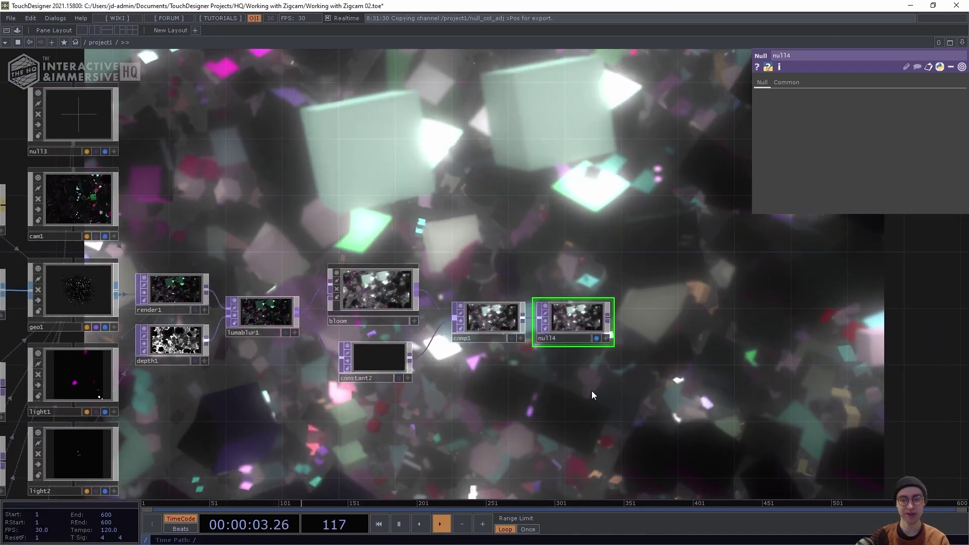